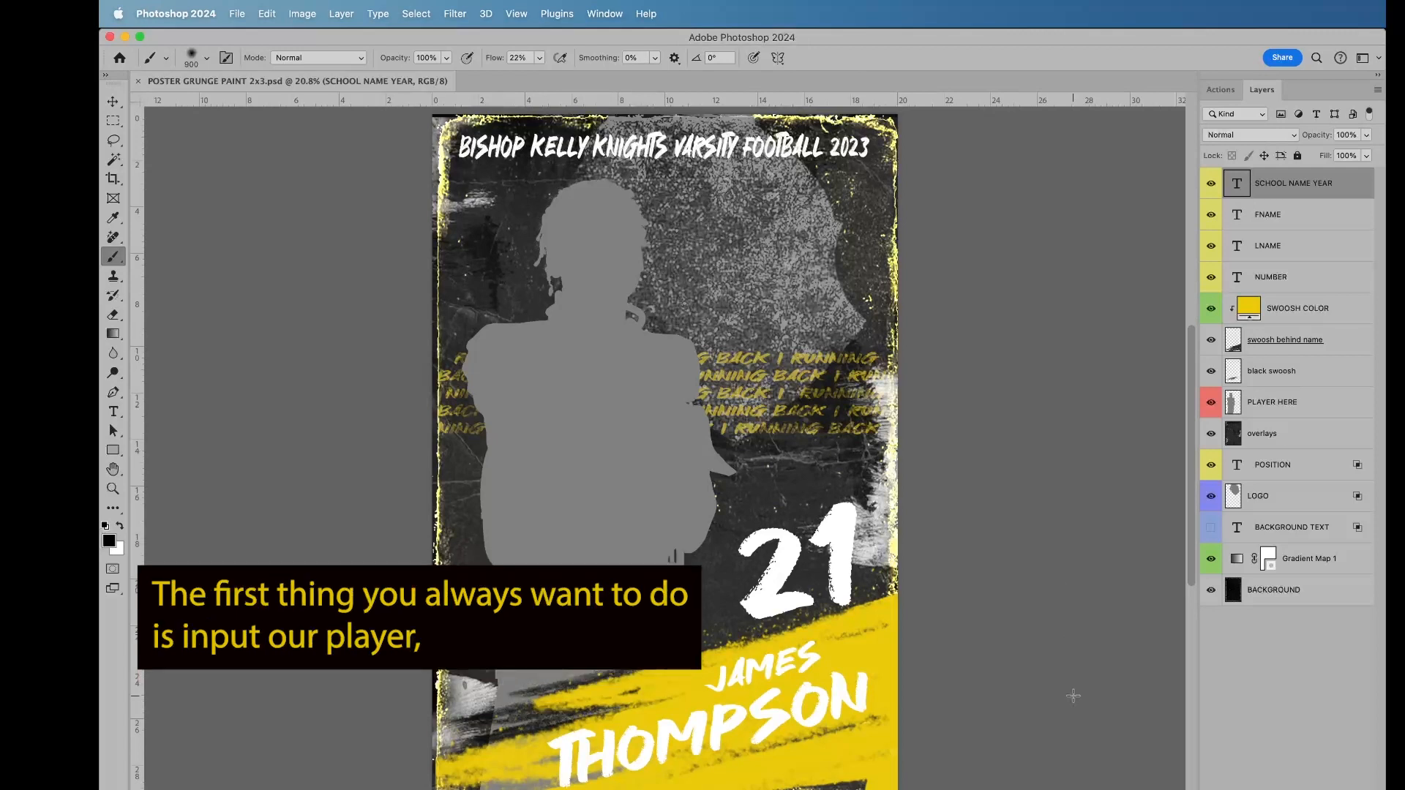
# Step: Place the player's cutout PNG from the LACROSSE folder as an embedded image directly above the PLAYER HERE layer
pyautogui.click(1266, 407)
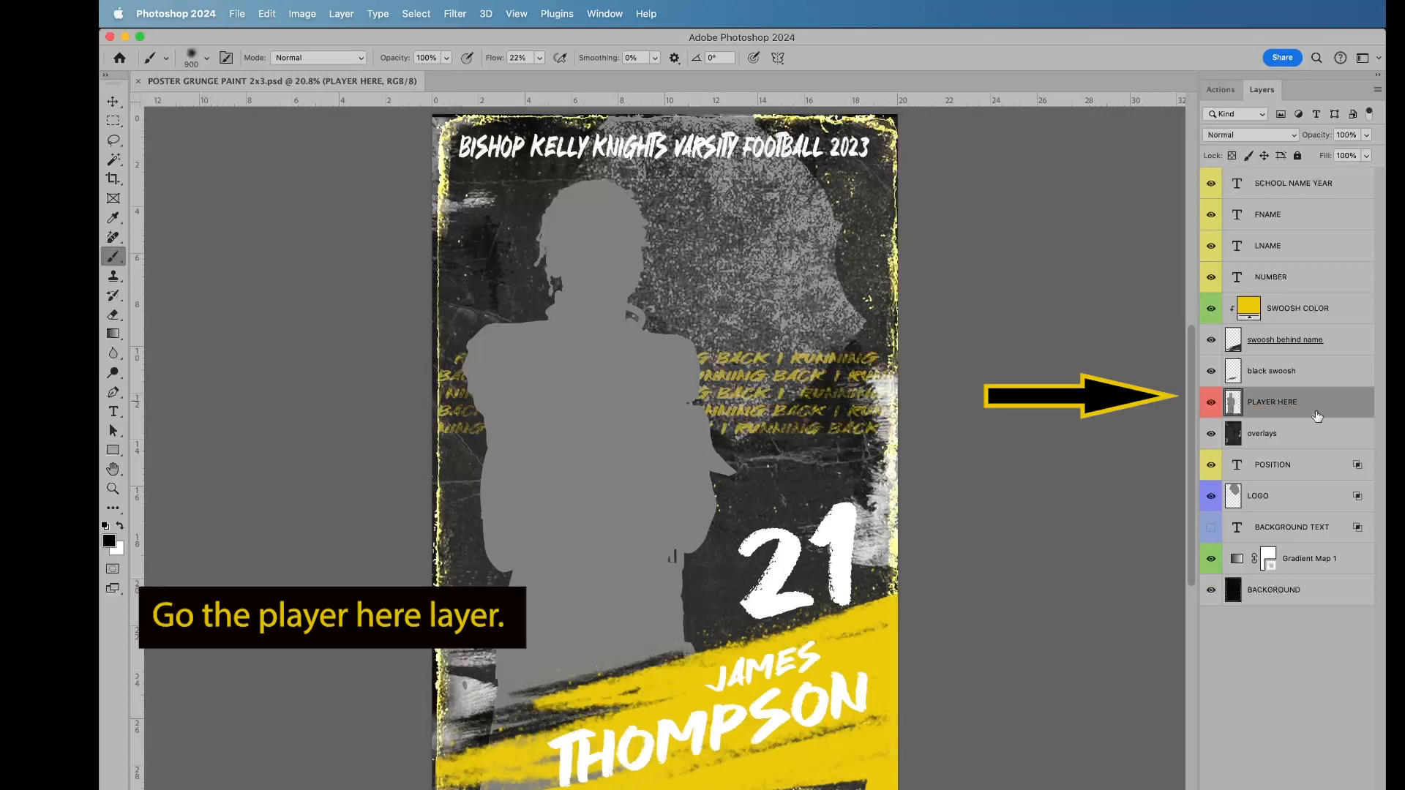
pyautogui.click(236, 14)
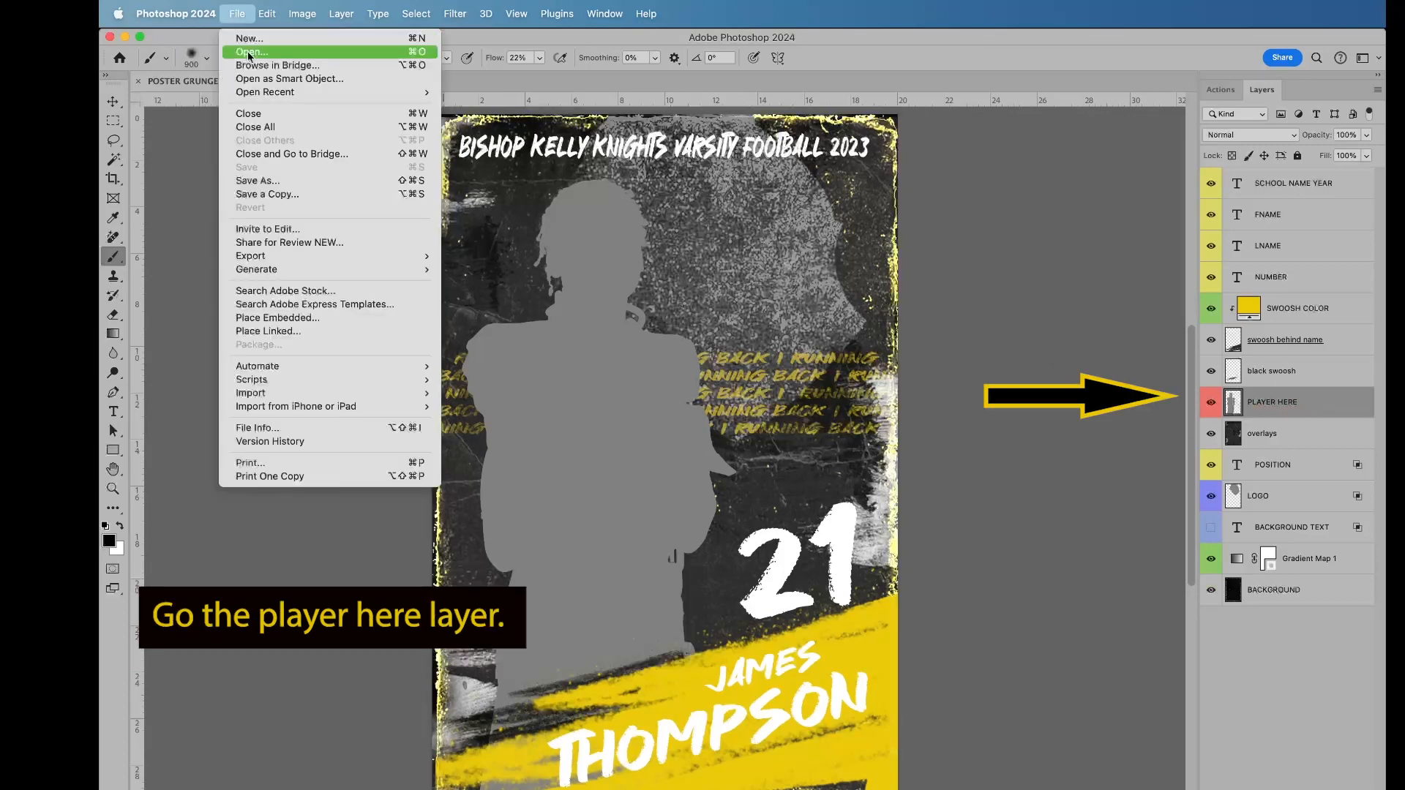
pyautogui.click(330, 317)
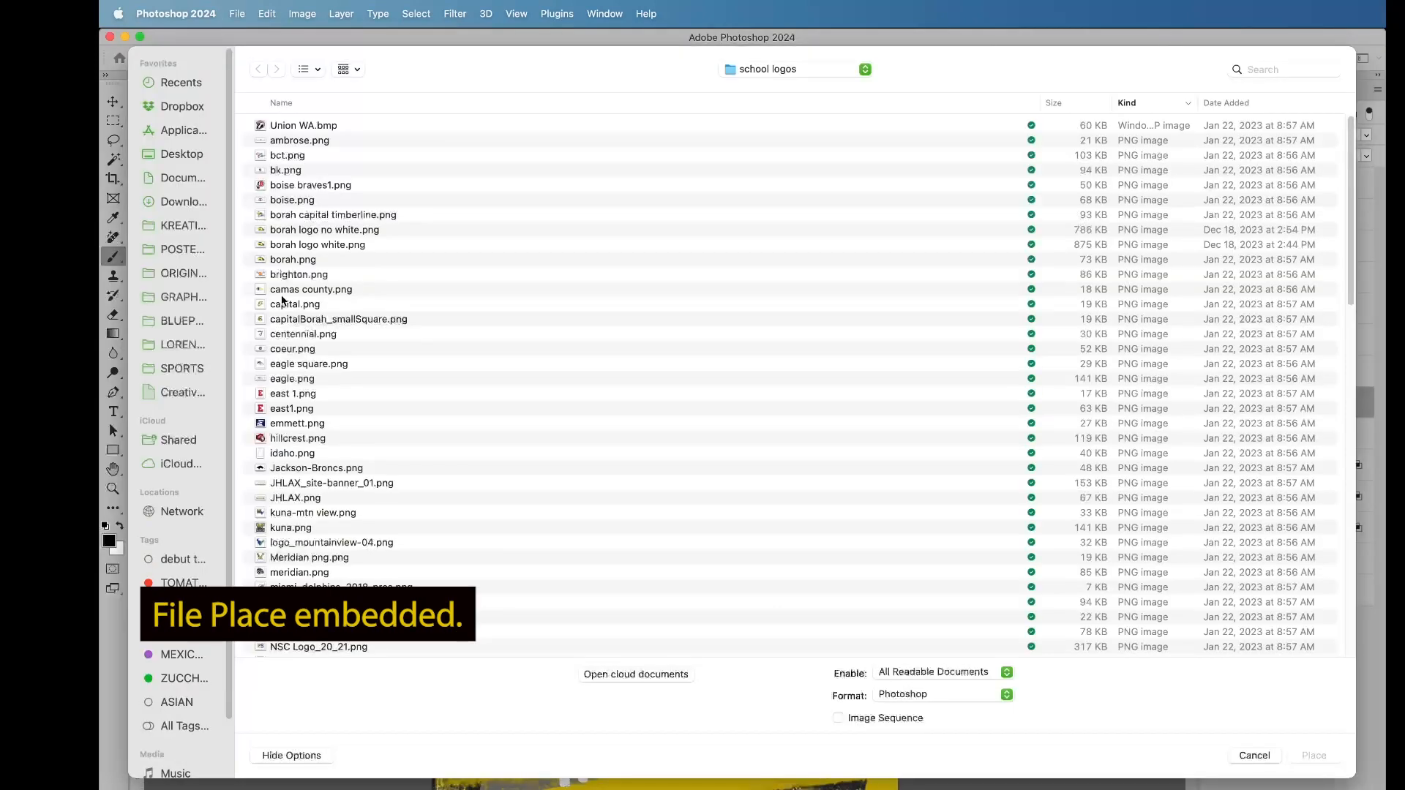
pyautogui.click(177, 319)
pyautogui.doubleClick(297, 244)
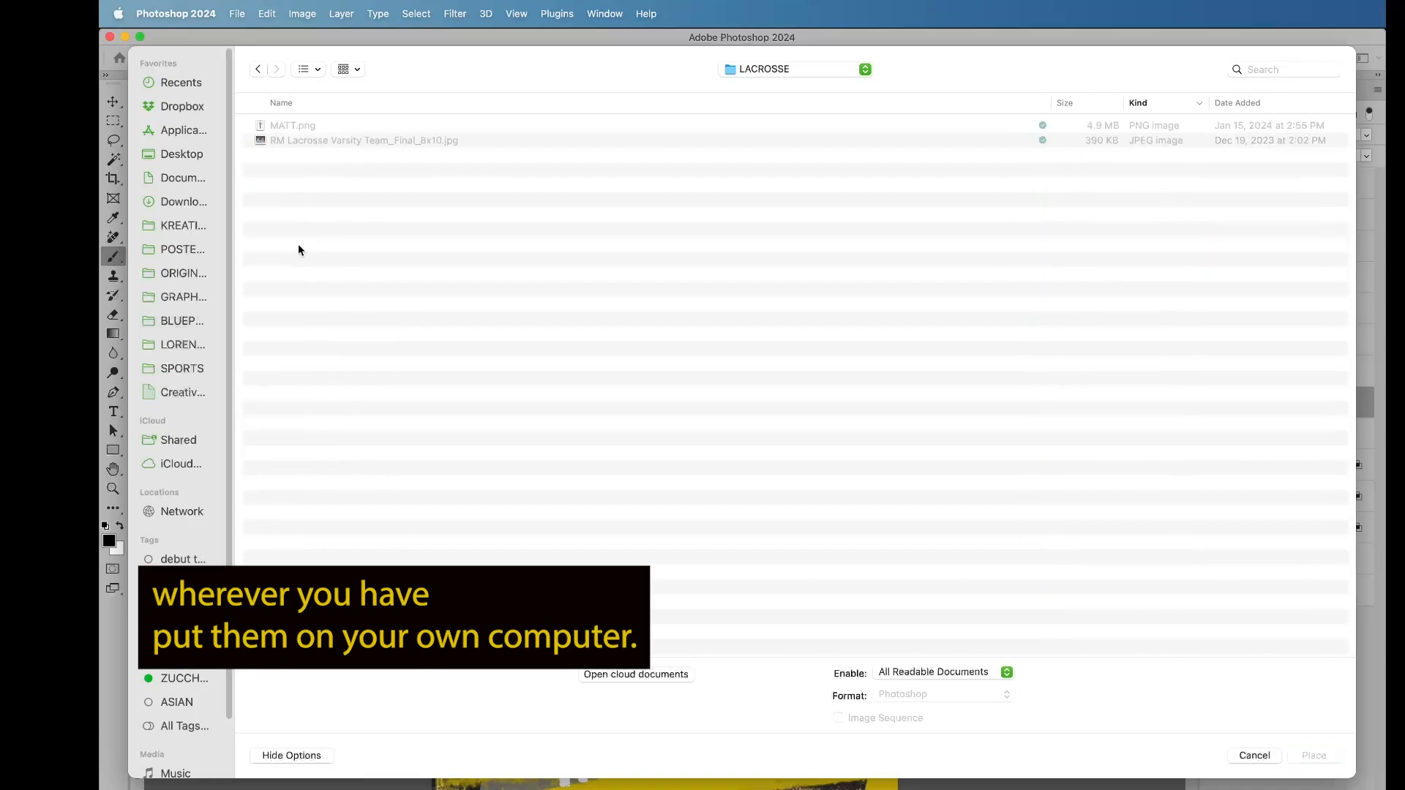
pyautogui.doubleClick(303, 126)
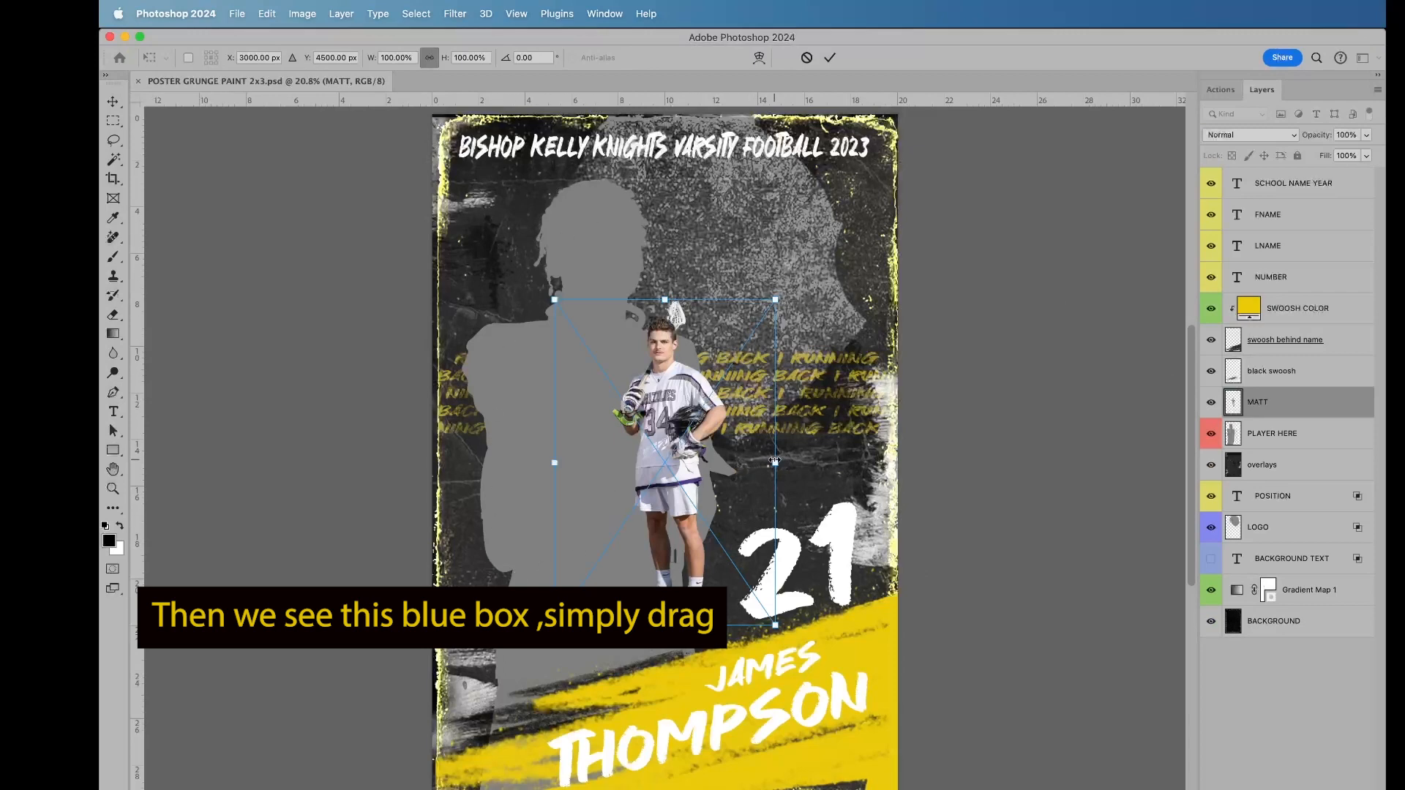
# Step: Scale the placed player image to about 265% and position it over the gray silhouette, with the legs behind the name swoosh
pyautogui.moveTo(775, 461); pyautogui.dragTo(1139, 461)
pyautogui.moveTo(838, 359); pyautogui.dragTo(616, 432)
pyautogui.press('Return')
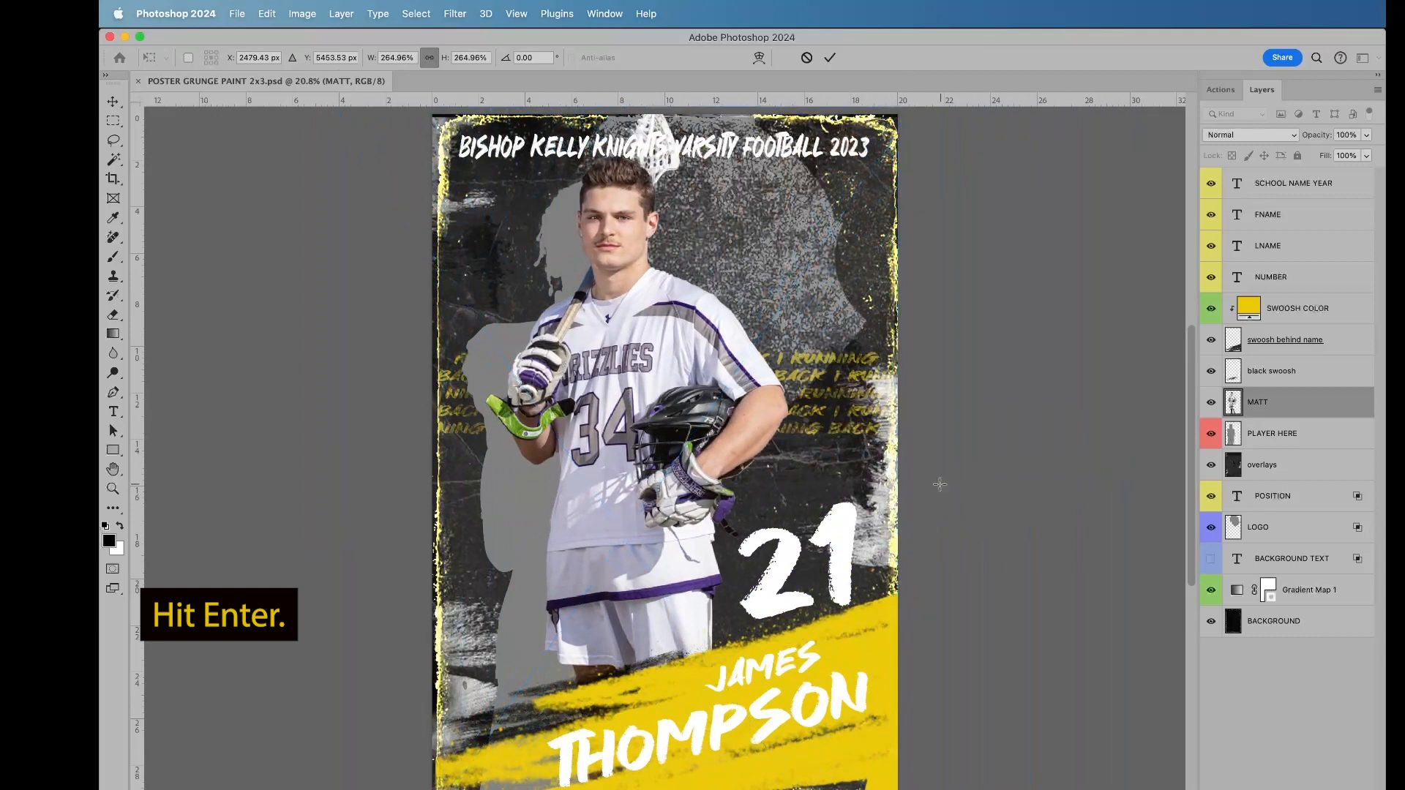
# Step: Delete the PLAYER HERE placeholder layer
pyautogui.press('b')
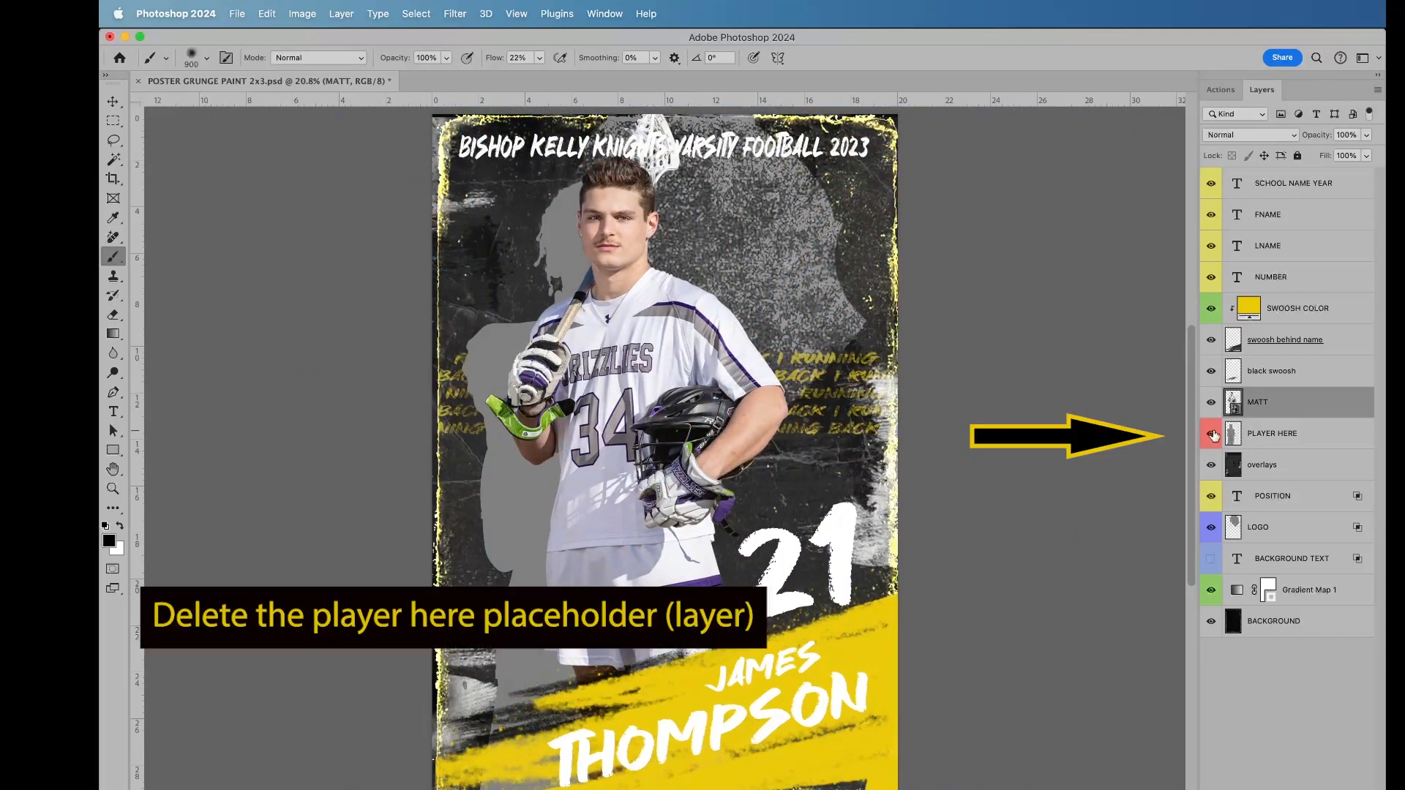
pyautogui.click(1288, 435)
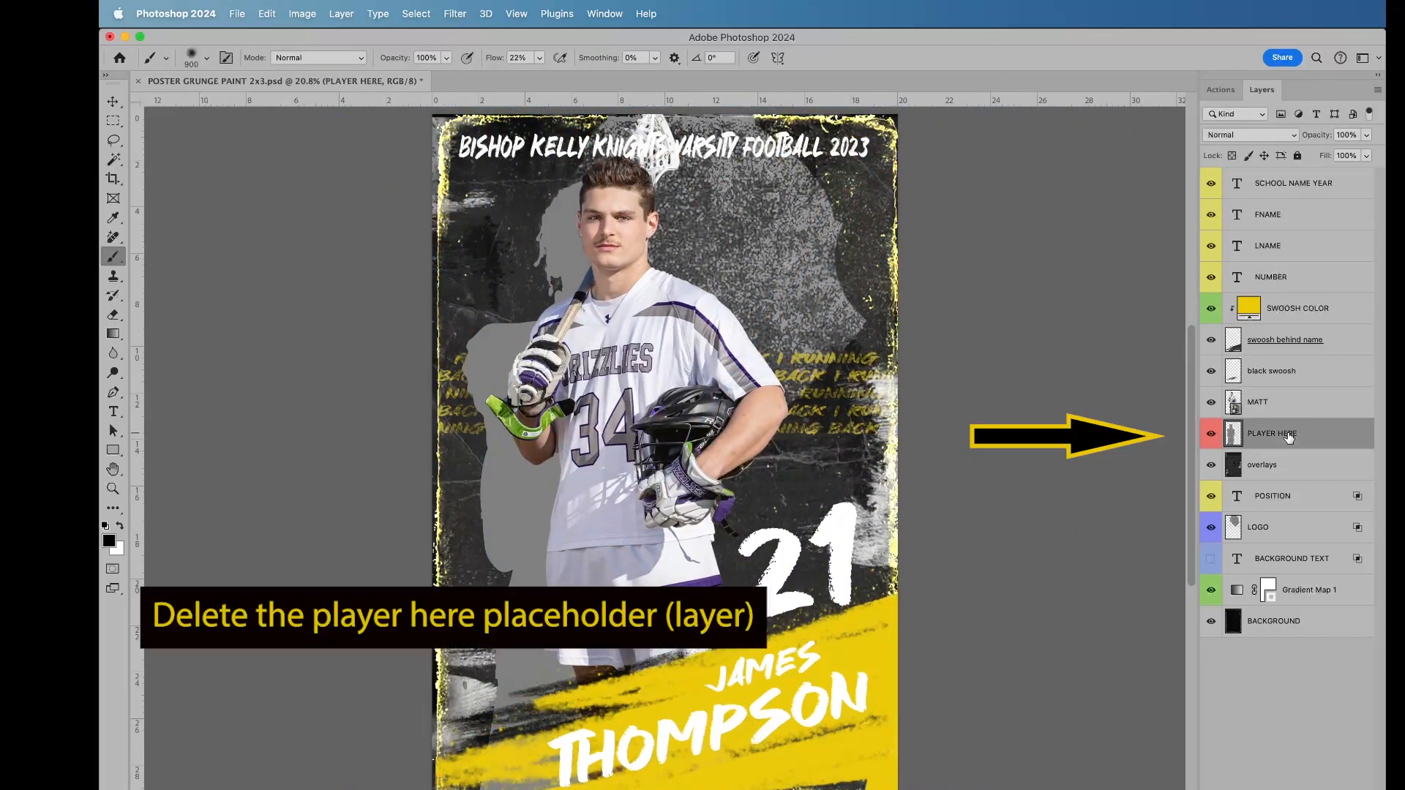
pyautogui.press('Delete')
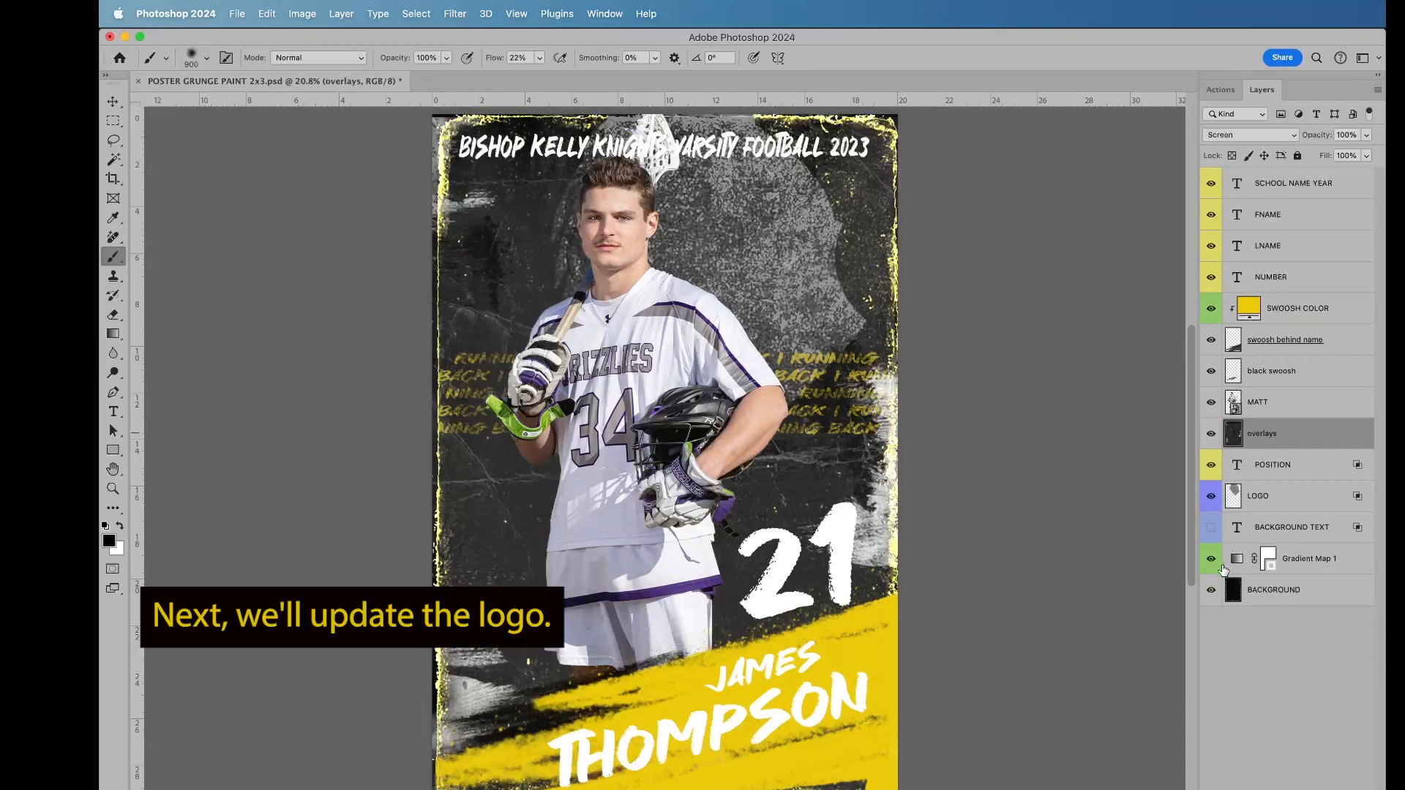
# Step: Place "rocky new colors square.png" from the school logos folder as an embedded image directly above the LOGO layer
pyautogui.click(1259, 496)
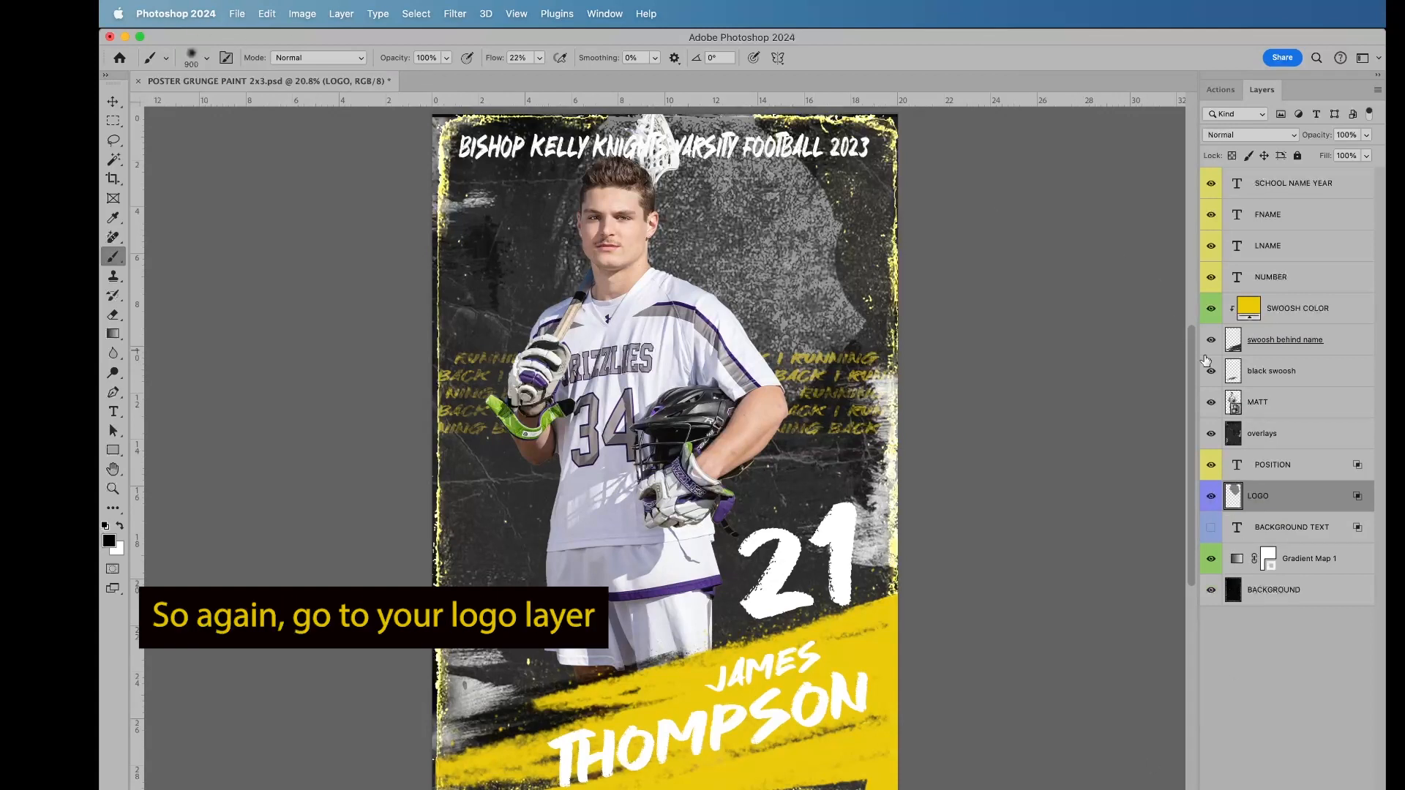
pyautogui.click(237, 13)
pyautogui.click(288, 317)
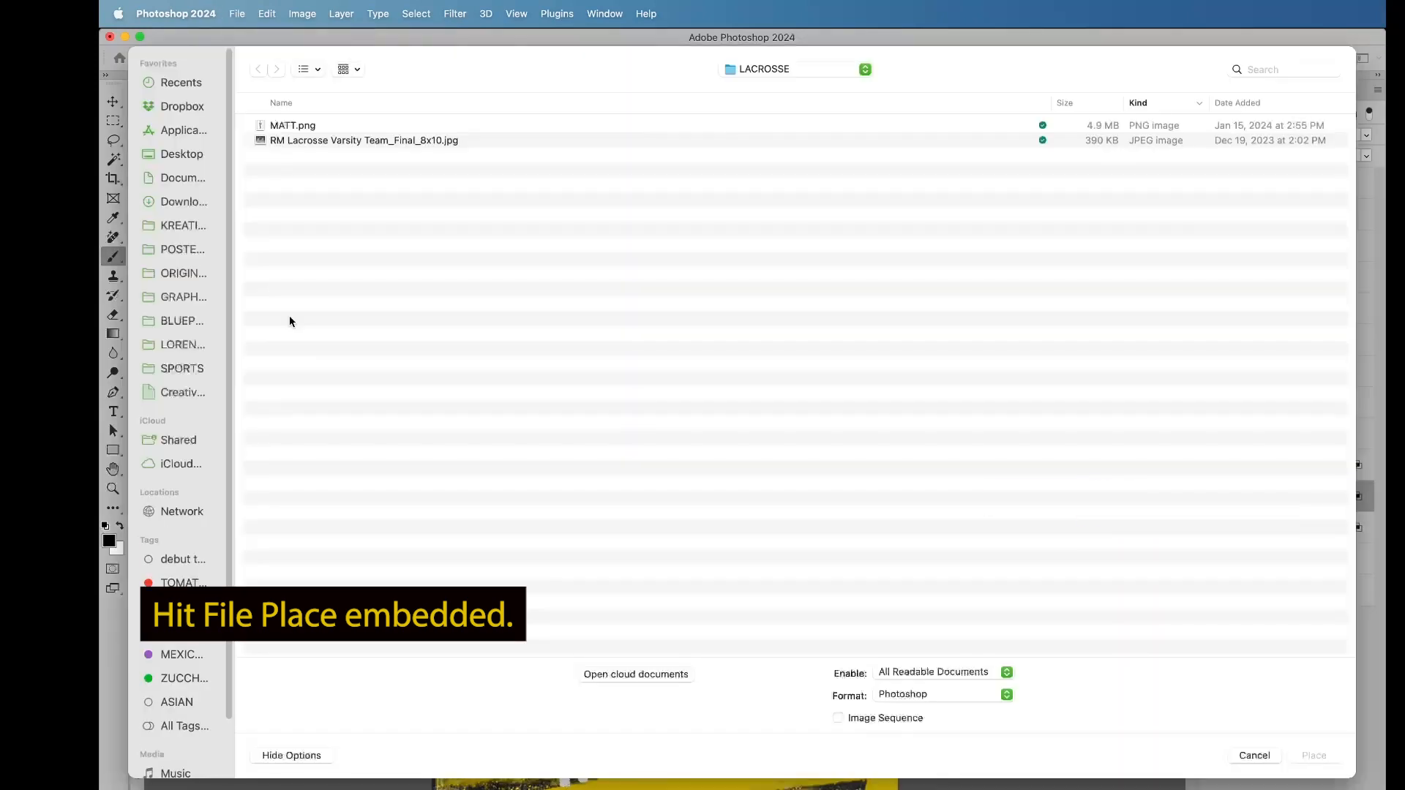
pyautogui.click(185, 297)
pyautogui.doubleClick(309, 349)
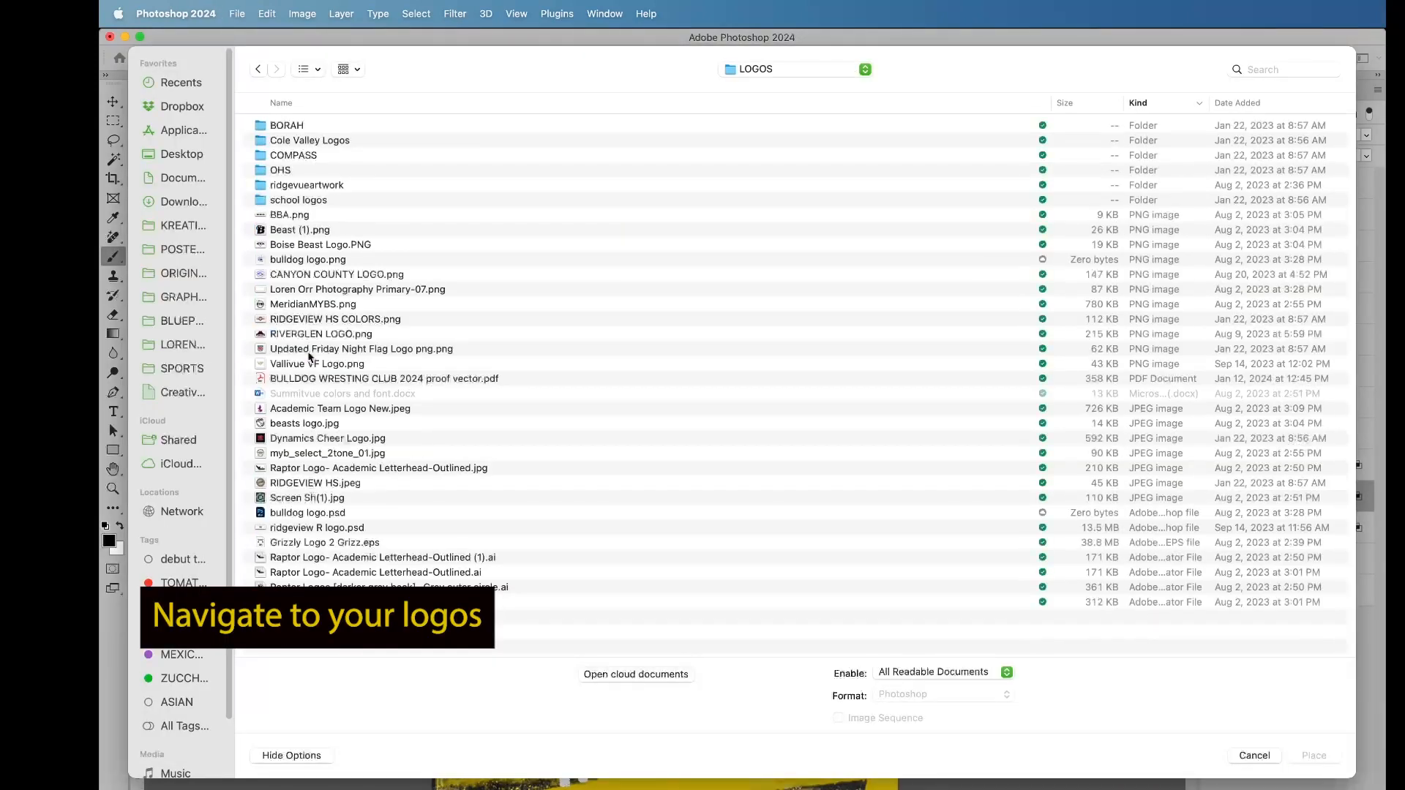
pyautogui.doubleClick(287, 201)
pyautogui.scroll(-10, 384, 407)
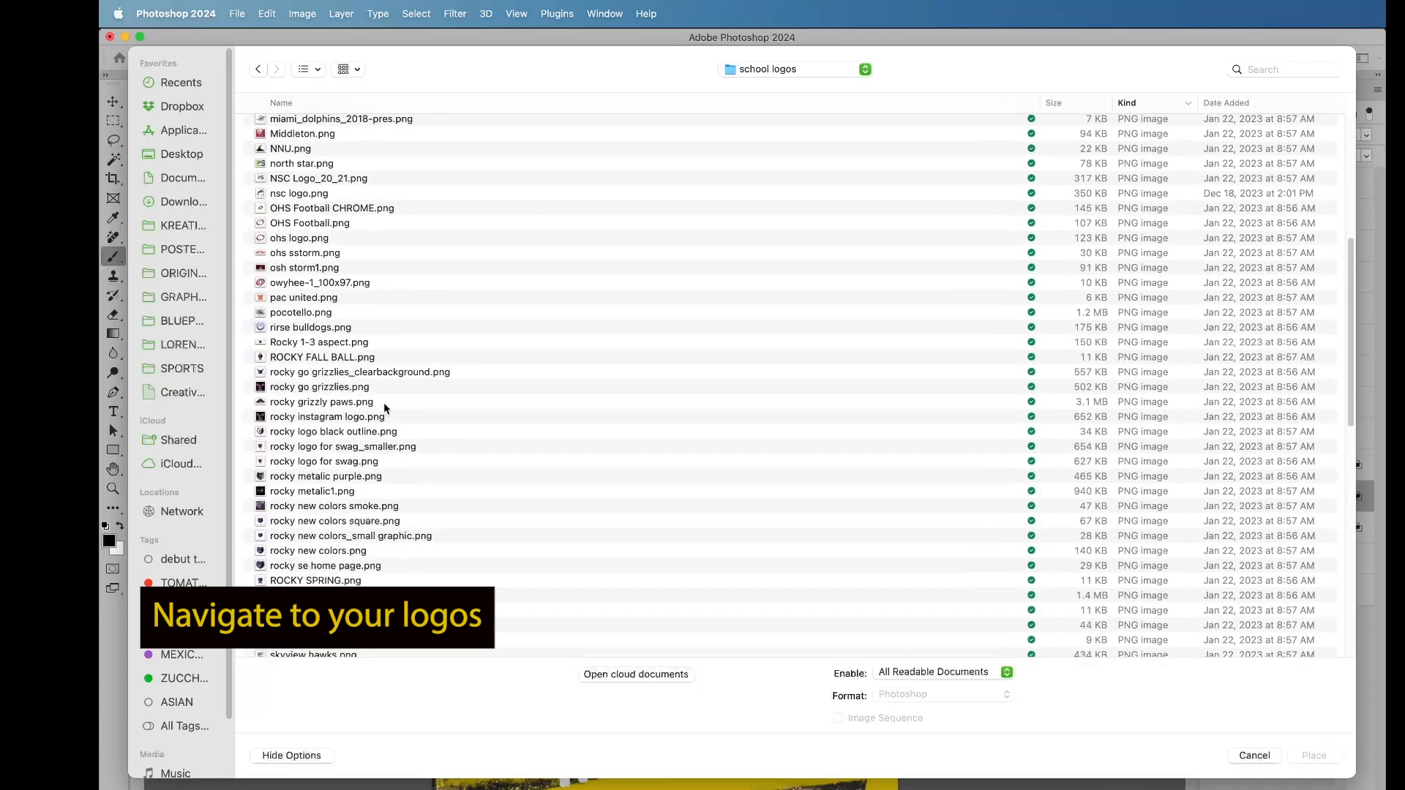
pyautogui.scroll(-2, 383, 402)
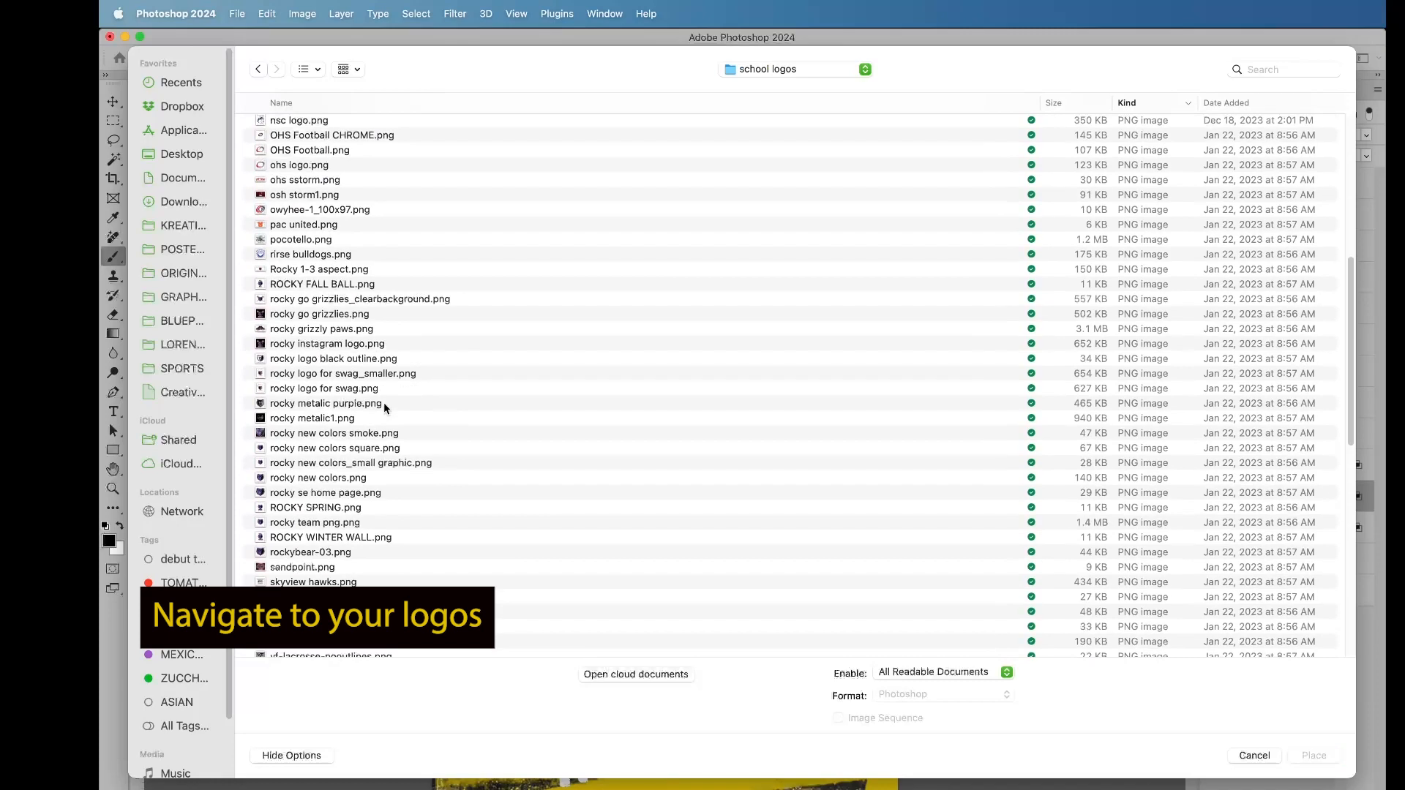
pyautogui.doubleClick(364, 453)
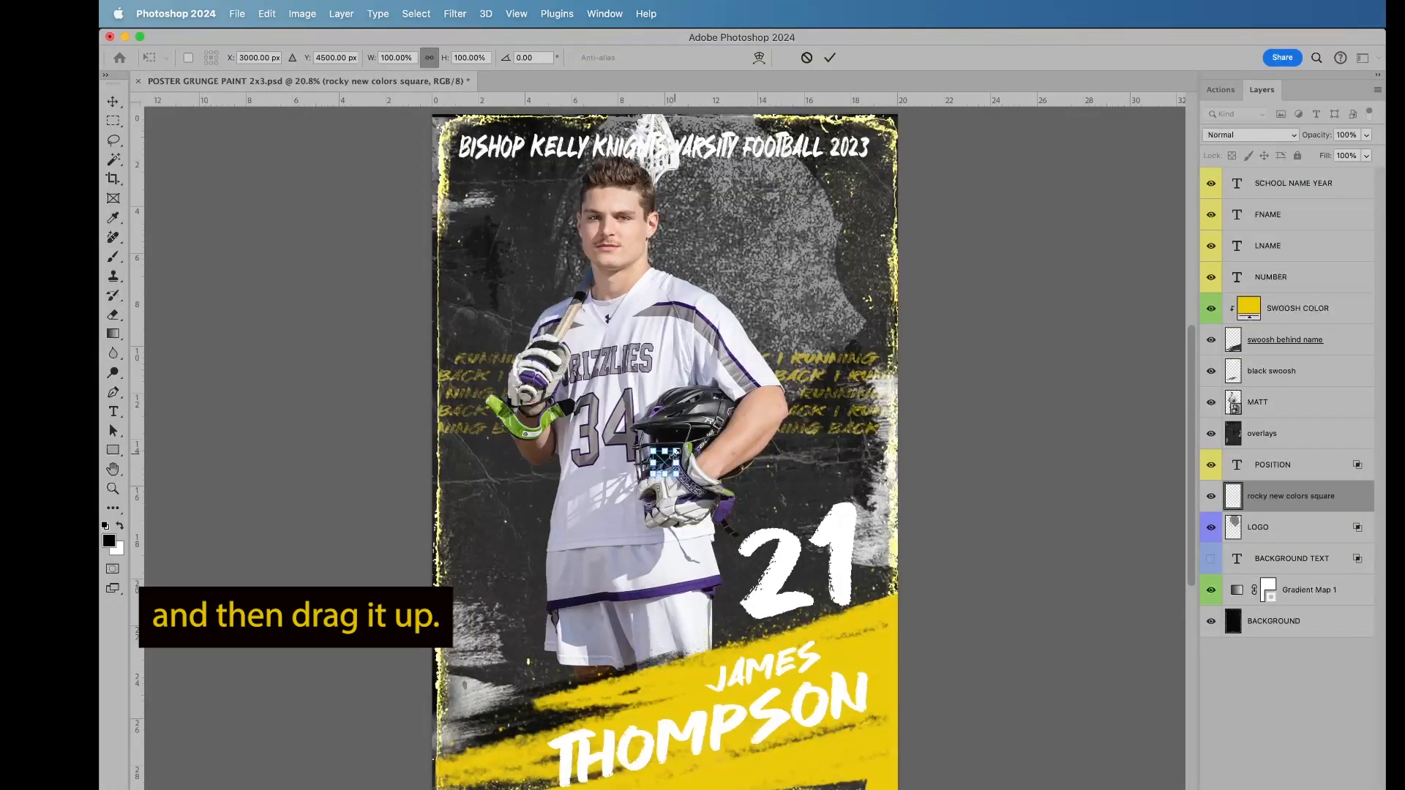
# Step: Enlarge the placed bear logo and position it behind the player's head and shoulder in the poster's upper right area
pyautogui.moveTo(672, 455); pyautogui.dragTo(1028, 134)
pyautogui.moveTo(845, 327); pyautogui.dragTo(752, 255)
pyautogui.moveTo(920, 221); pyautogui.dragTo(987, 220)
pyautogui.moveTo(808, 235)
pyautogui.mouseDown()
pyautogui.moveTo(795, 265)
pyautogui.moveTo(793, 253)
pyautogui.mouseUp()
pyautogui.press('Return')
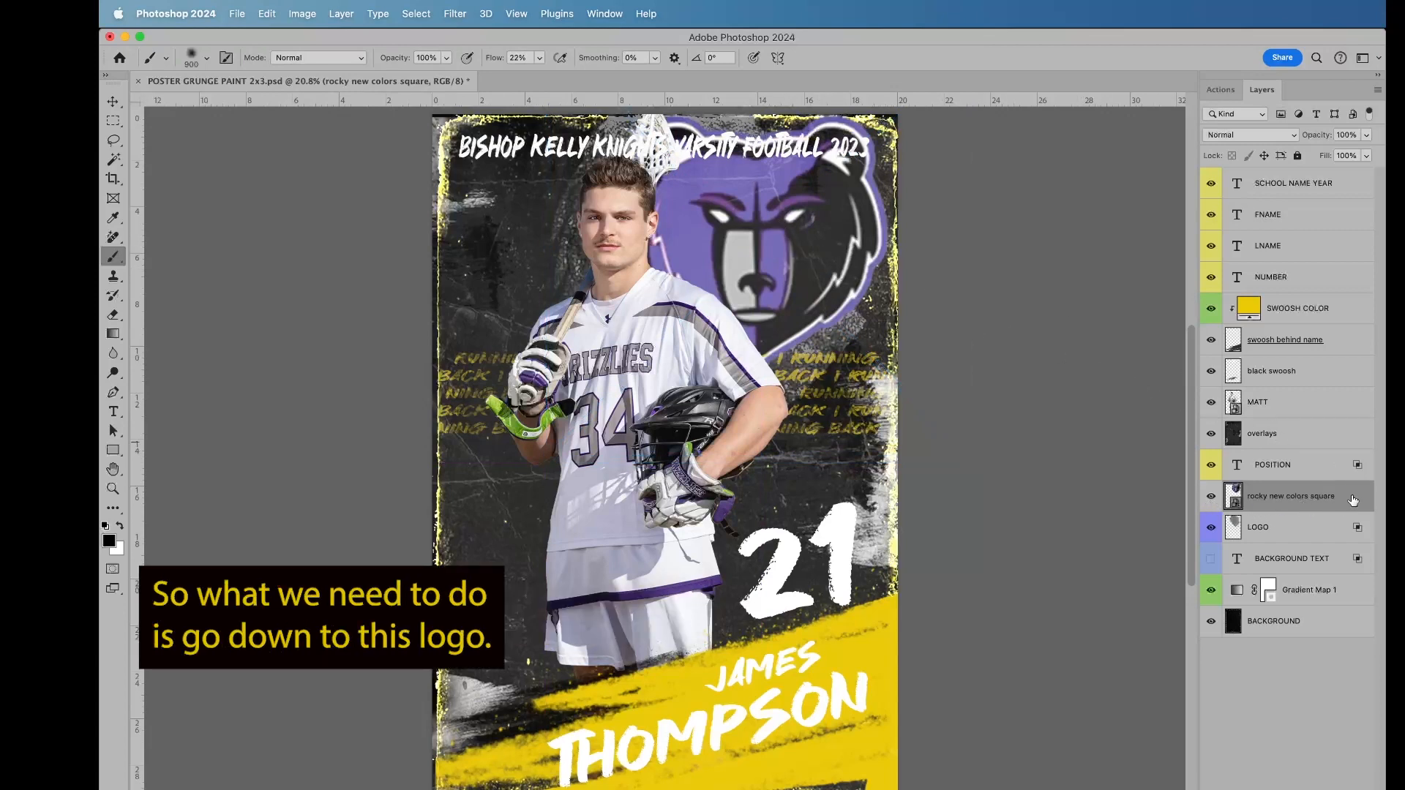
# Step: Copy the LOGO layer's style onto the rocky new colors square layer and delete the LOGO placeholder layer
pyautogui.click(1270, 530)
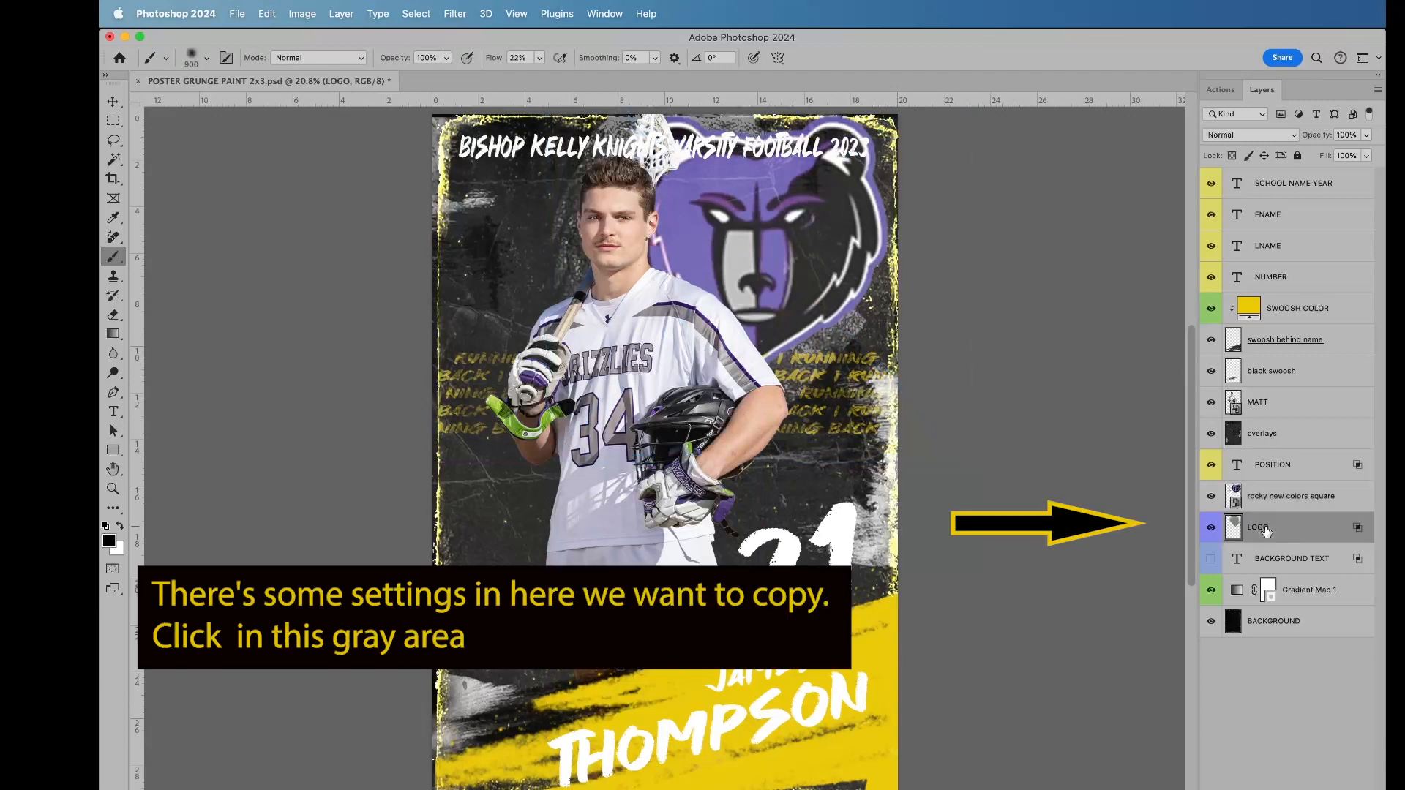
pyautogui.rightClick(1318, 529)
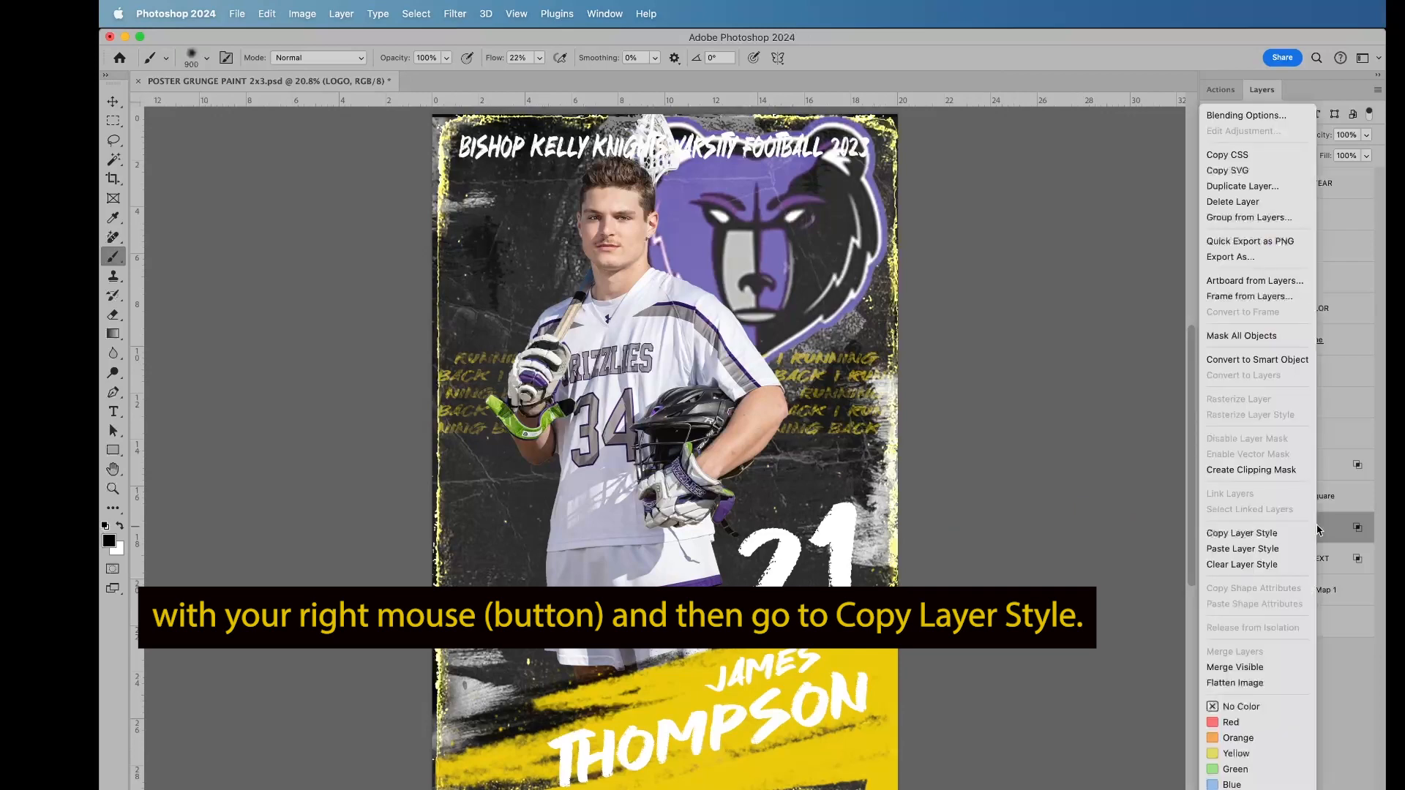
pyautogui.click(1265, 540)
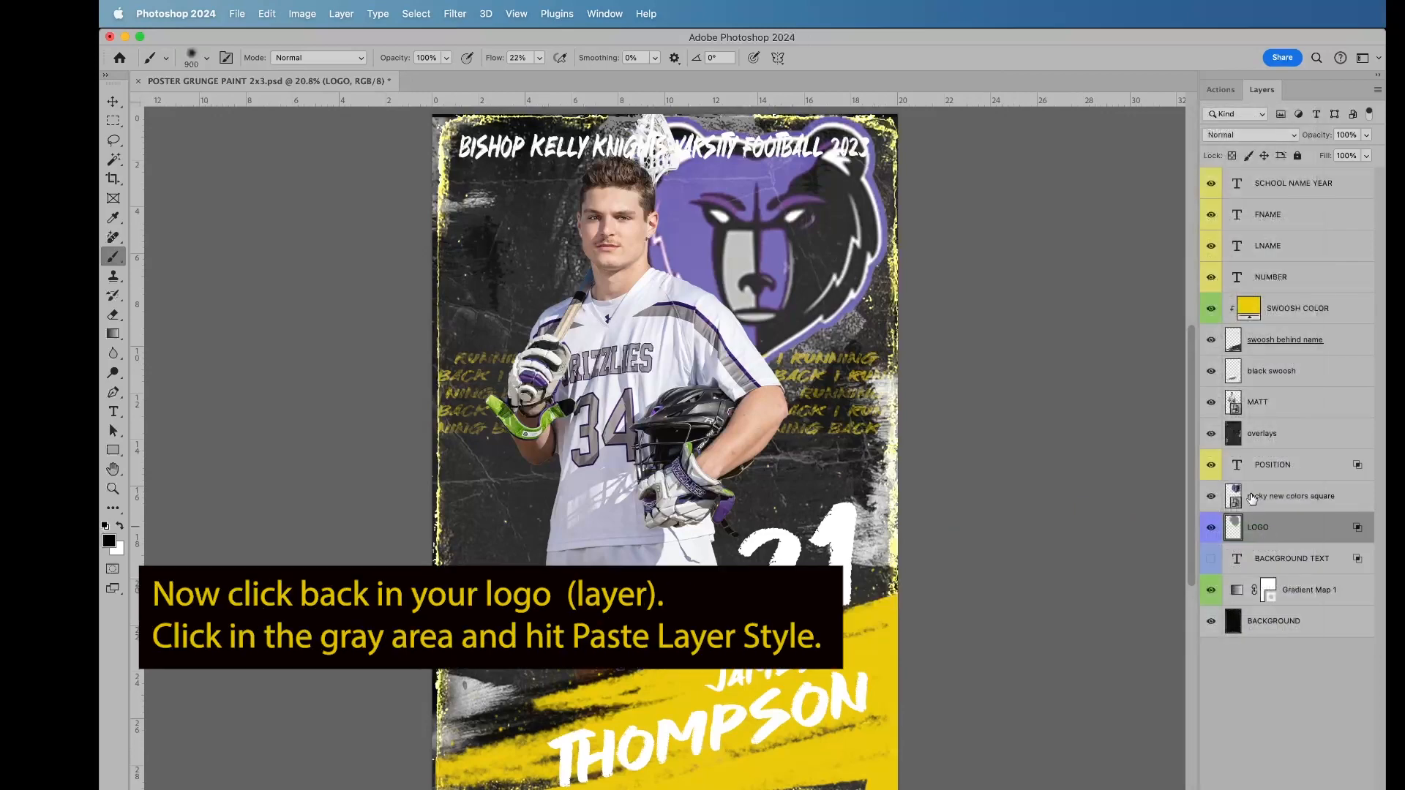
pyautogui.click(1253, 498)
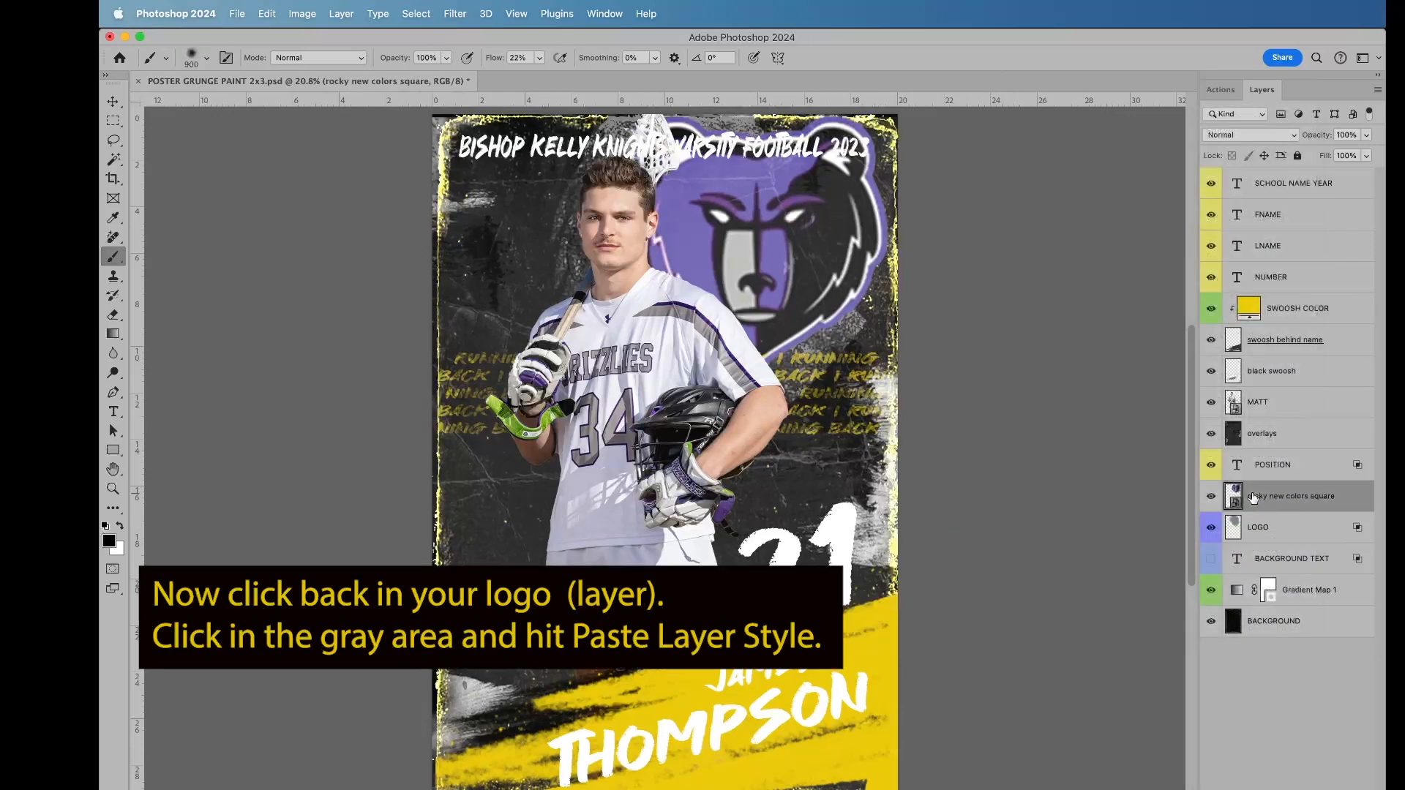
pyautogui.rightClick(1344, 500)
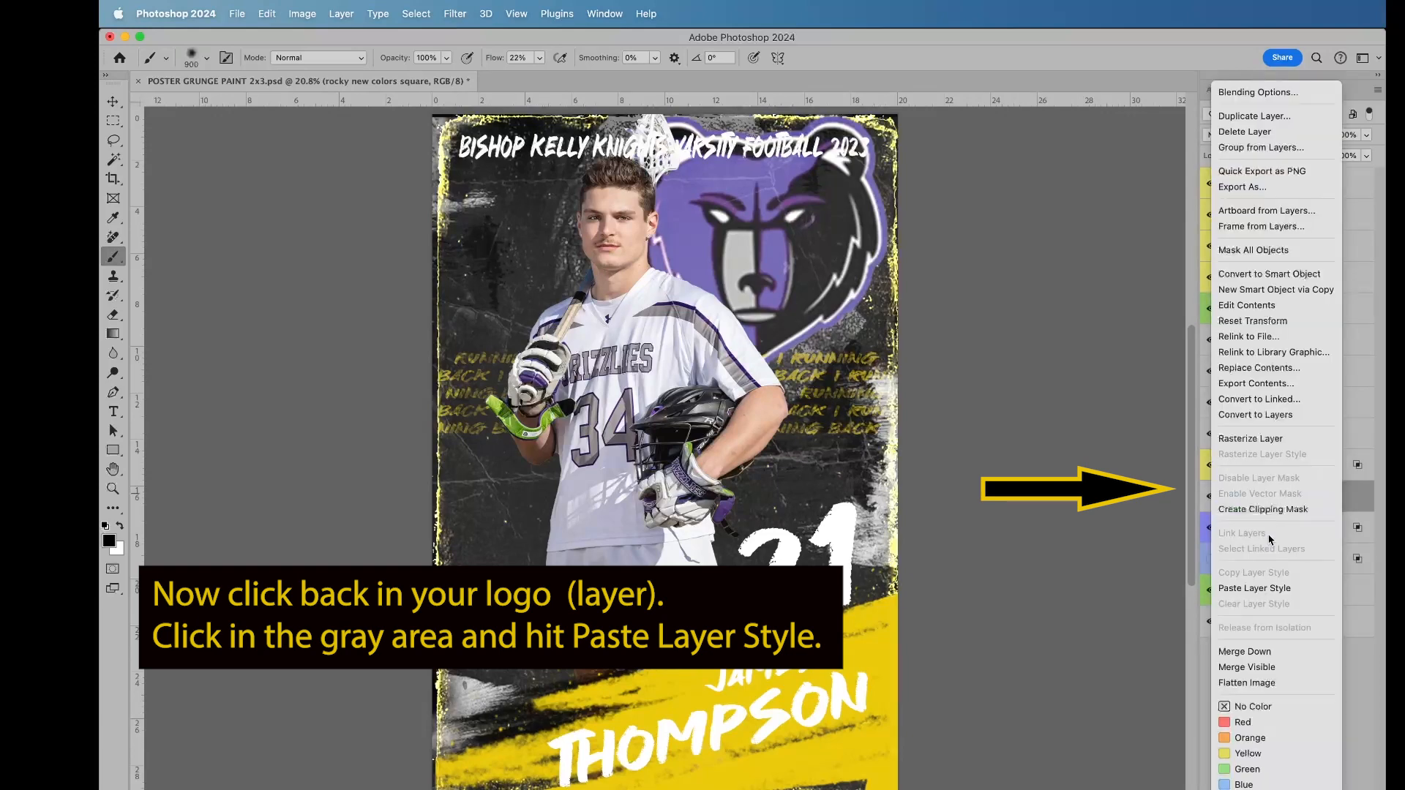
pyautogui.click(1270, 588)
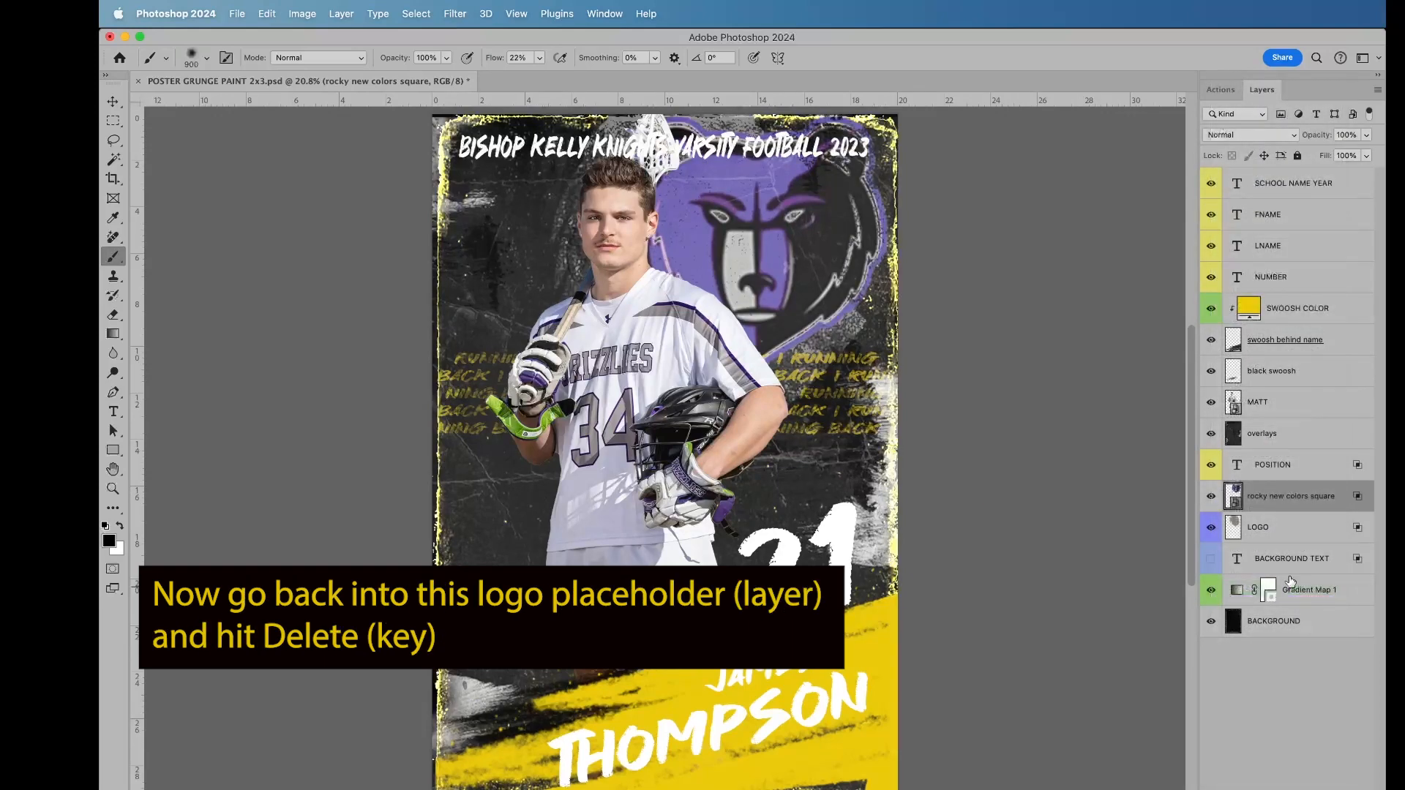
pyautogui.click(1270, 530)
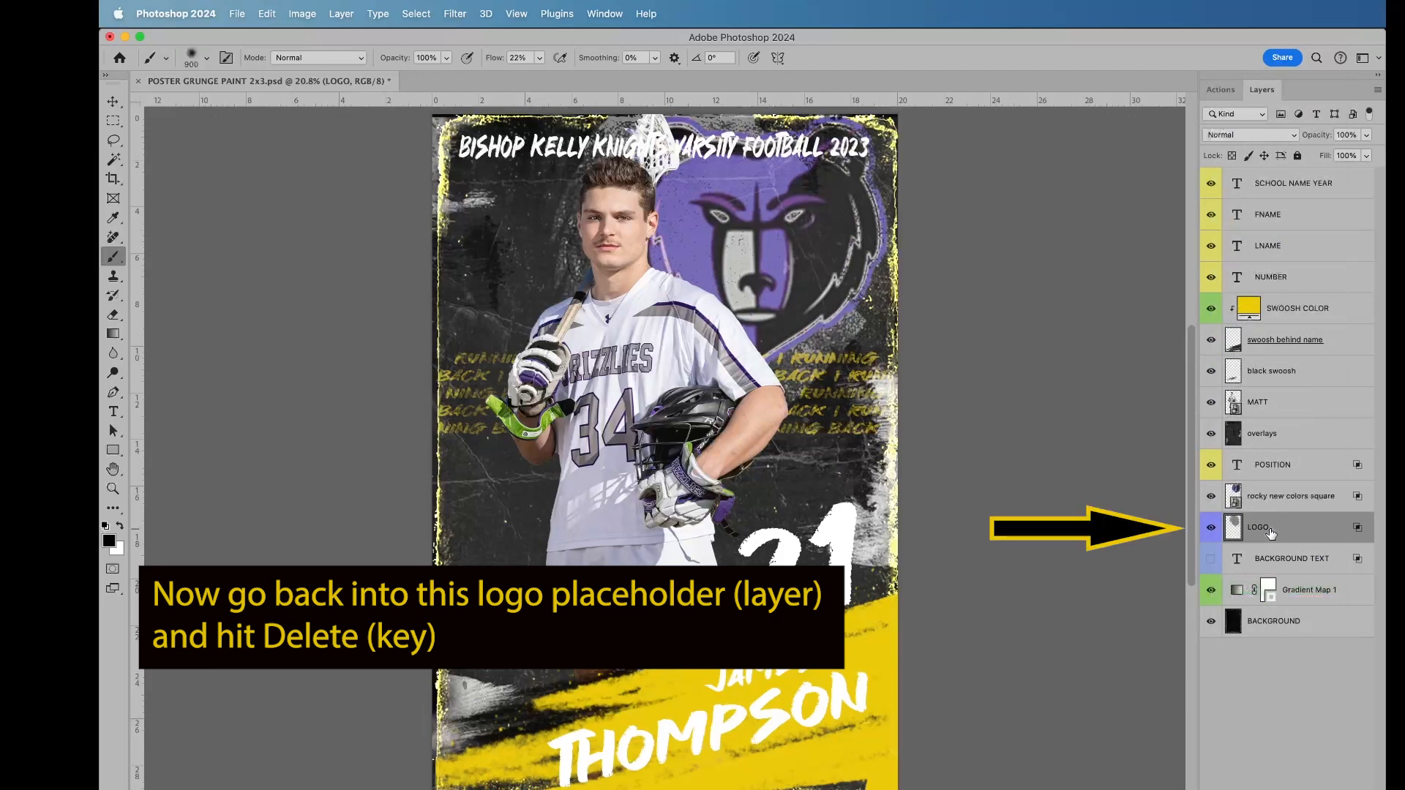
pyautogui.press('Delete')
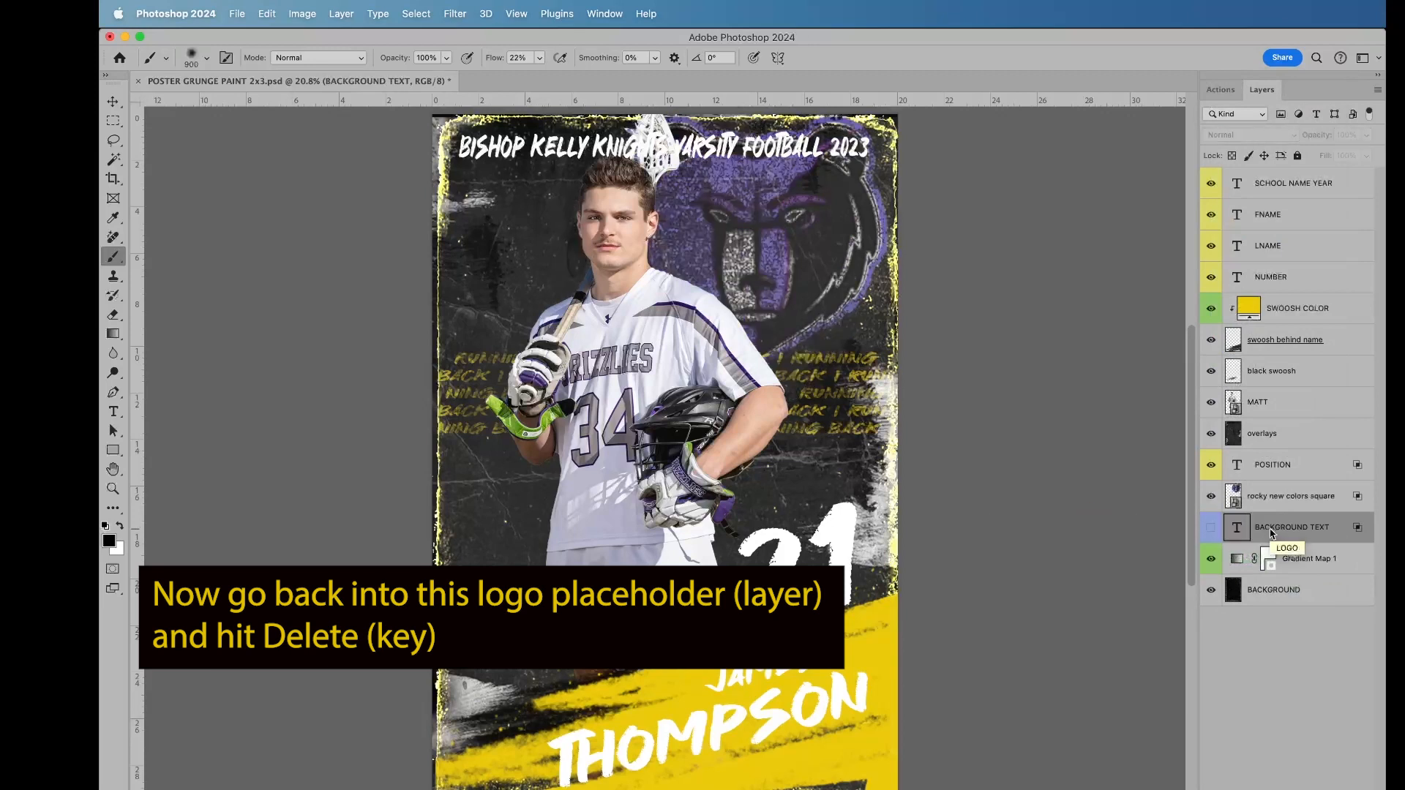
# Step: Nudge the rocky new colors square logo slightly down with the Move tool
pyautogui.click(1288, 497)
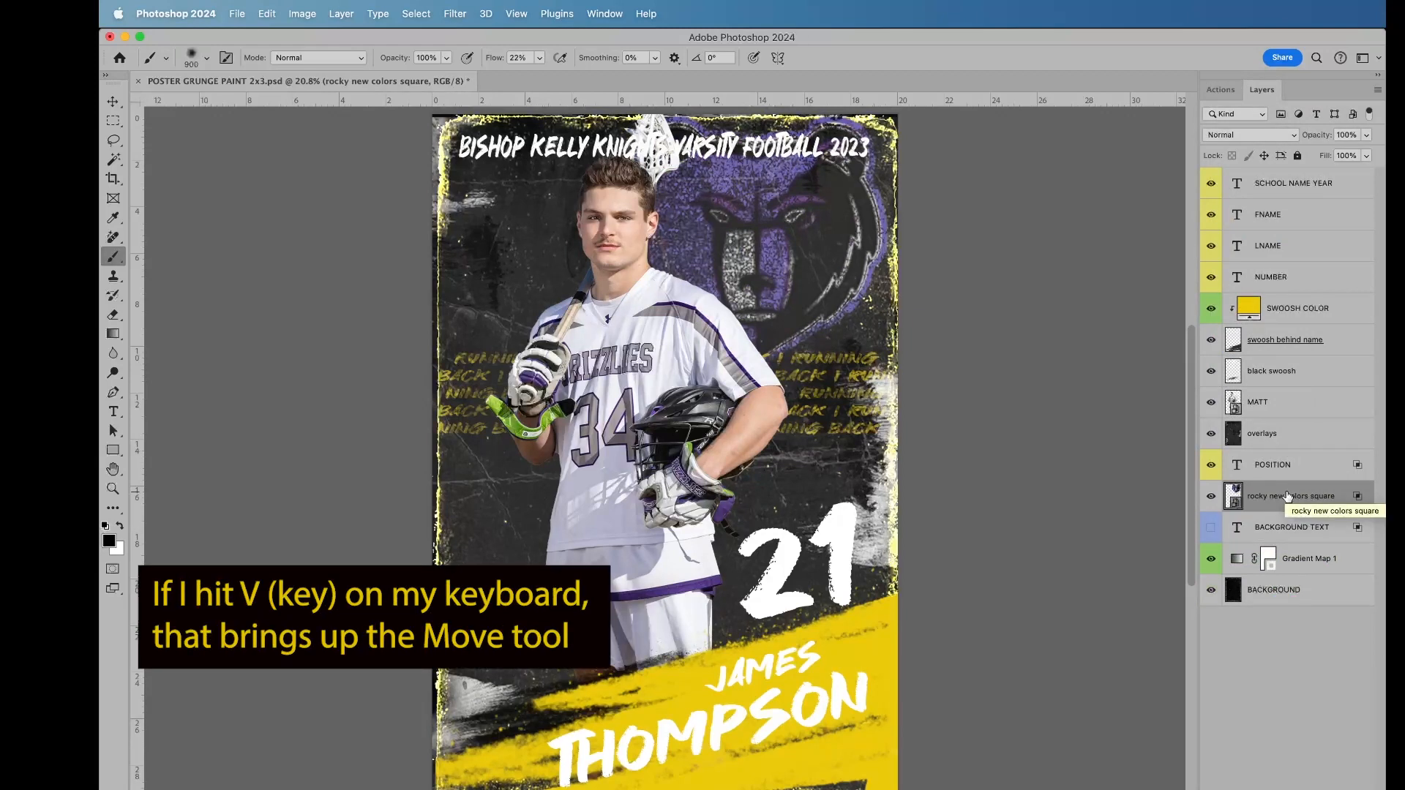
pyautogui.press('v')
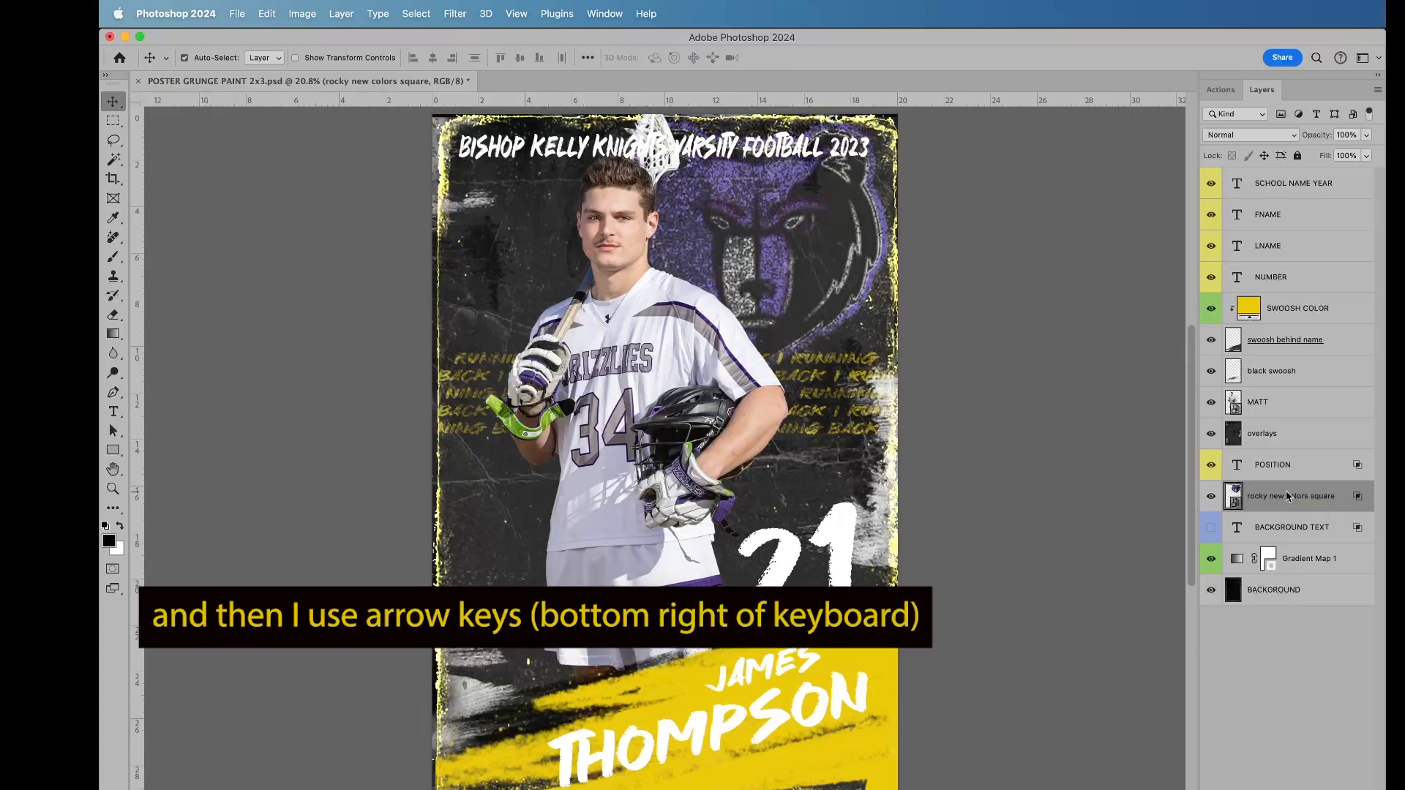
pyautogui.hotkey('shift', 'Down')
pyautogui.hotkey('shift', 'Down')
pyautogui.hotkey('shift', 'Down')
pyautogui.hotkey('shift', 'Down')
pyautogui.hotkey('shift', 'Down')
pyautogui.hotkey('shift', 'Down')
pyautogui.hotkey('shift', 'Down')
pyautogui.hotkey('shift', 'Down')
pyautogui.hotkey('shift', 'Down')
pyautogui.hotkey('shift', 'Down')
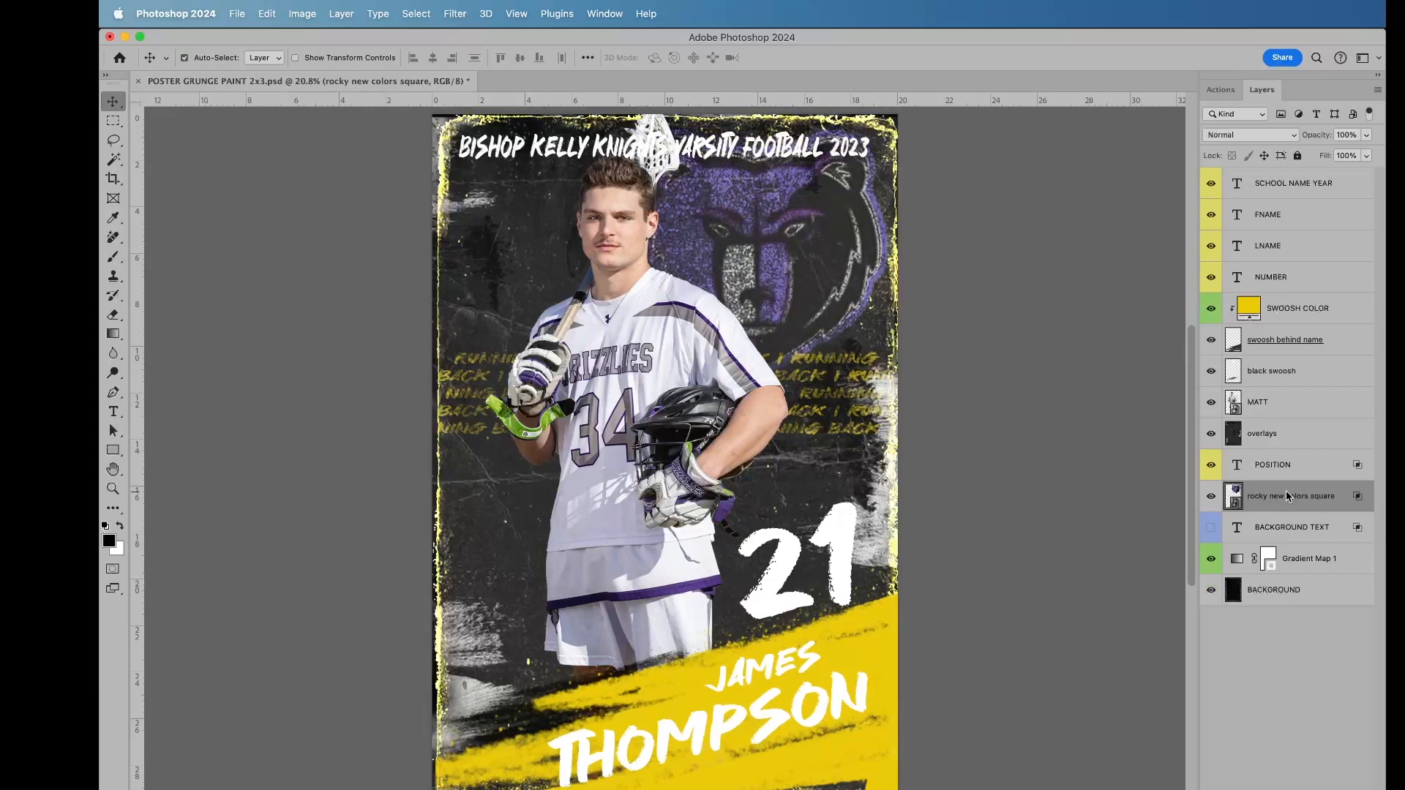
# Step: Change the SWOOSH COLOR fill to a slightly darkened purple based on the bear logo, hex 675e99
pyautogui.click(1251, 311)
pyautogui.doubleClick(1250, 311)
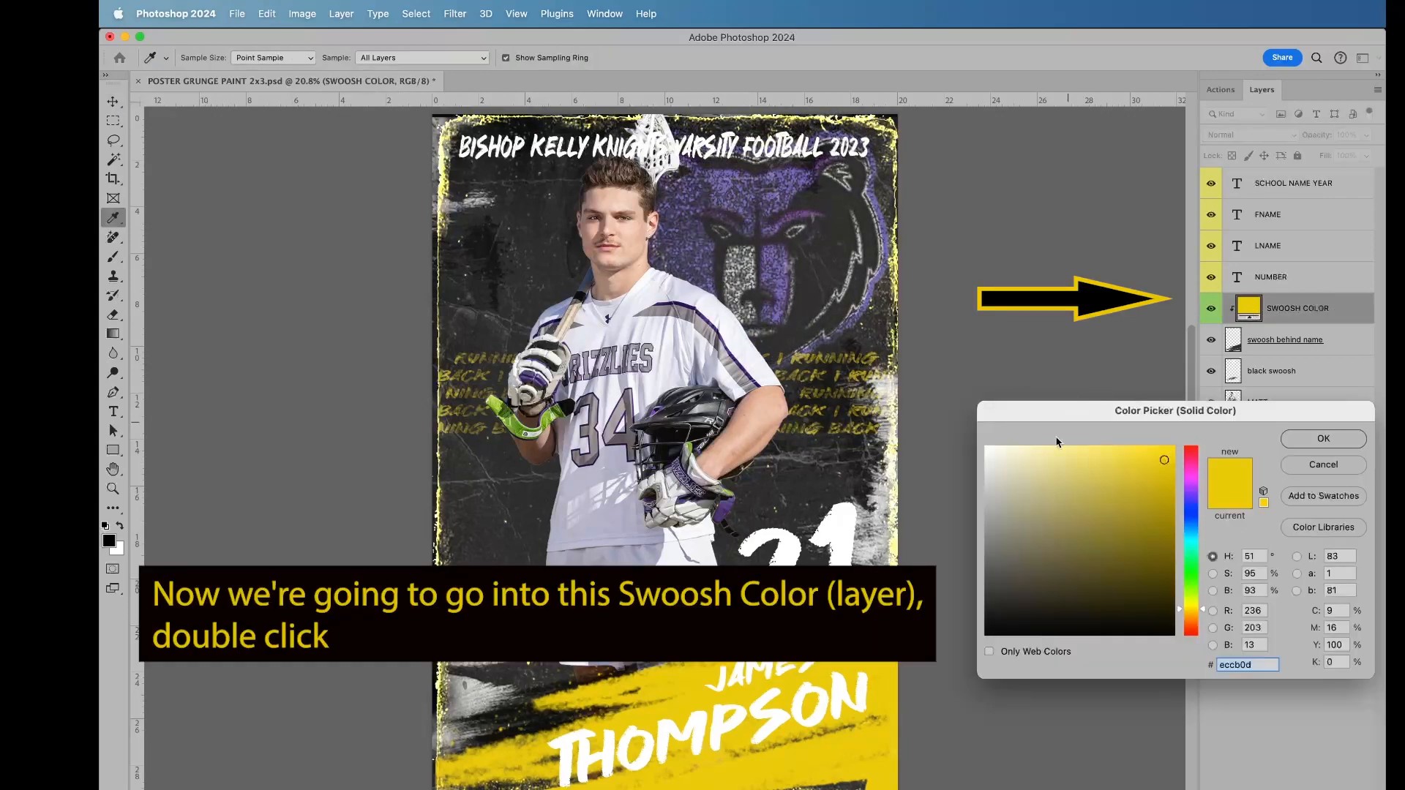
pyautogui.click(770, 258)
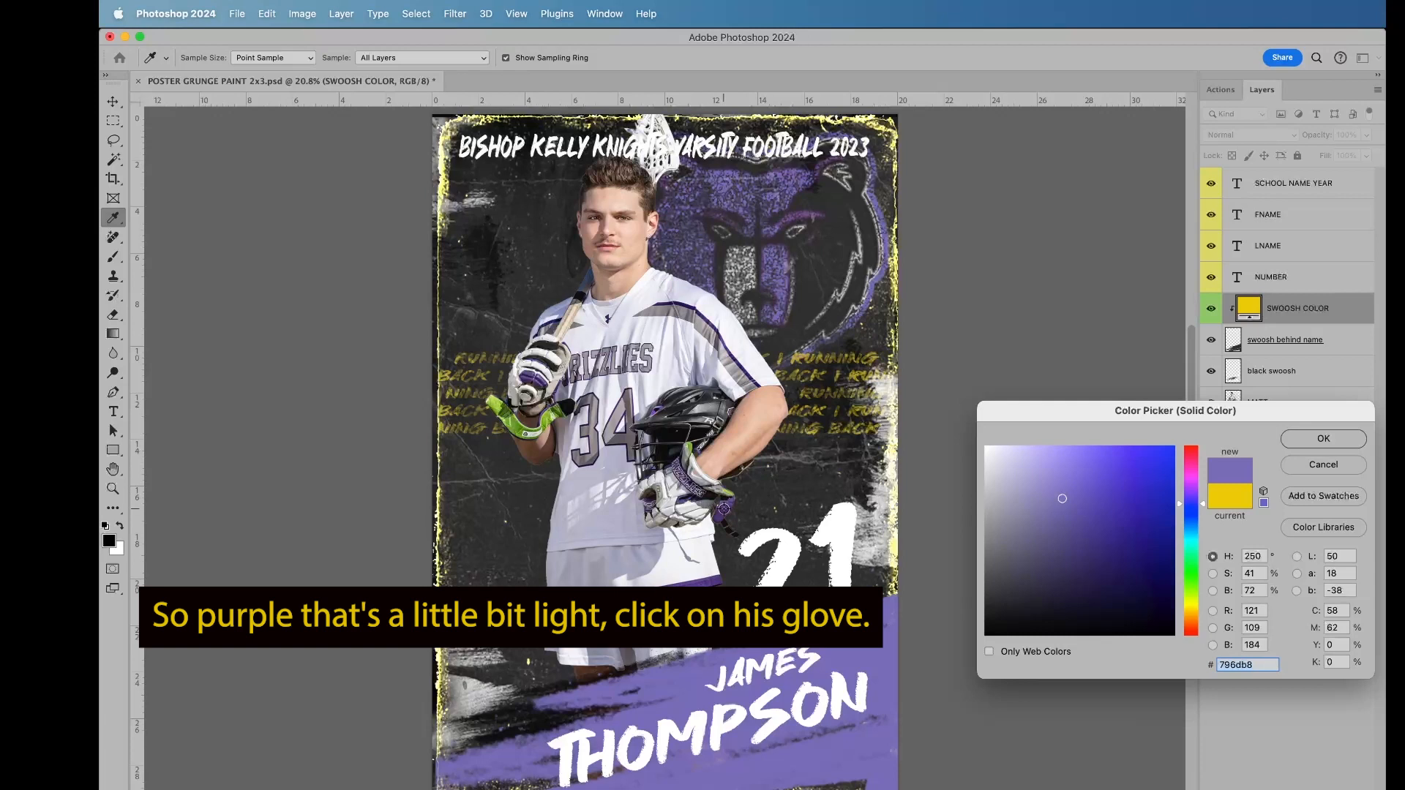
pyautogui.click(724, 508)
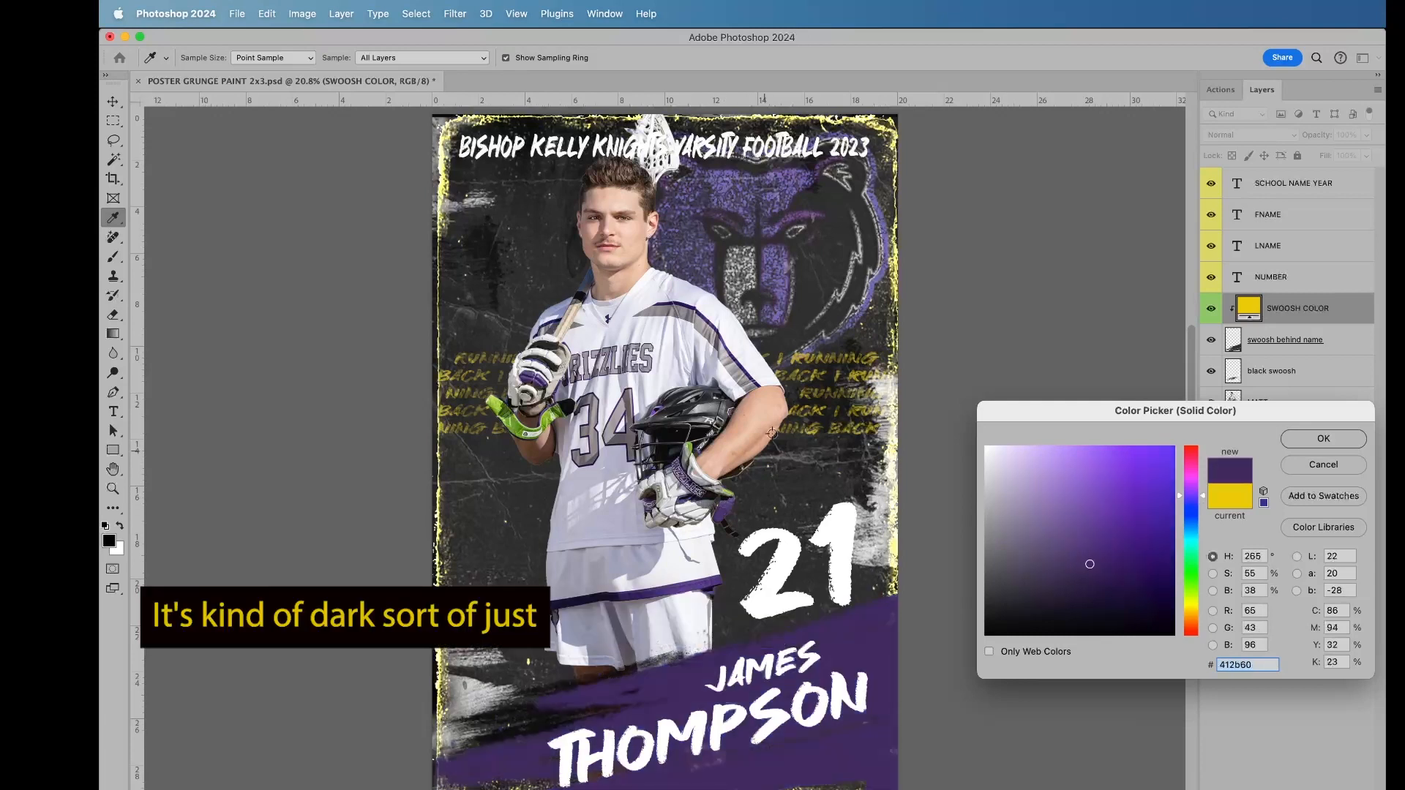
pyautogui.moveTo(1057, 501); pyautogui.dragTo(1058, 520)
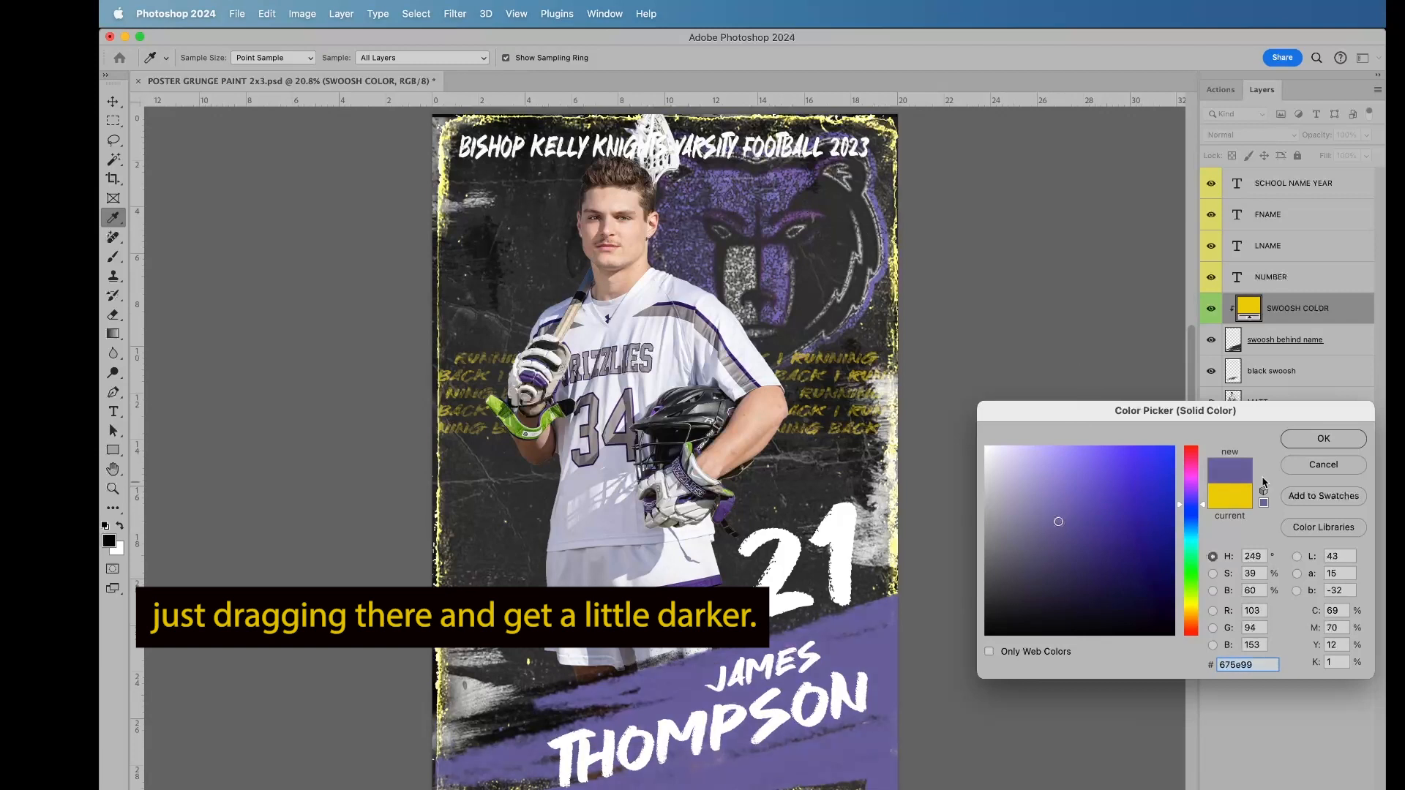
pyautogui.click(1324, 439)
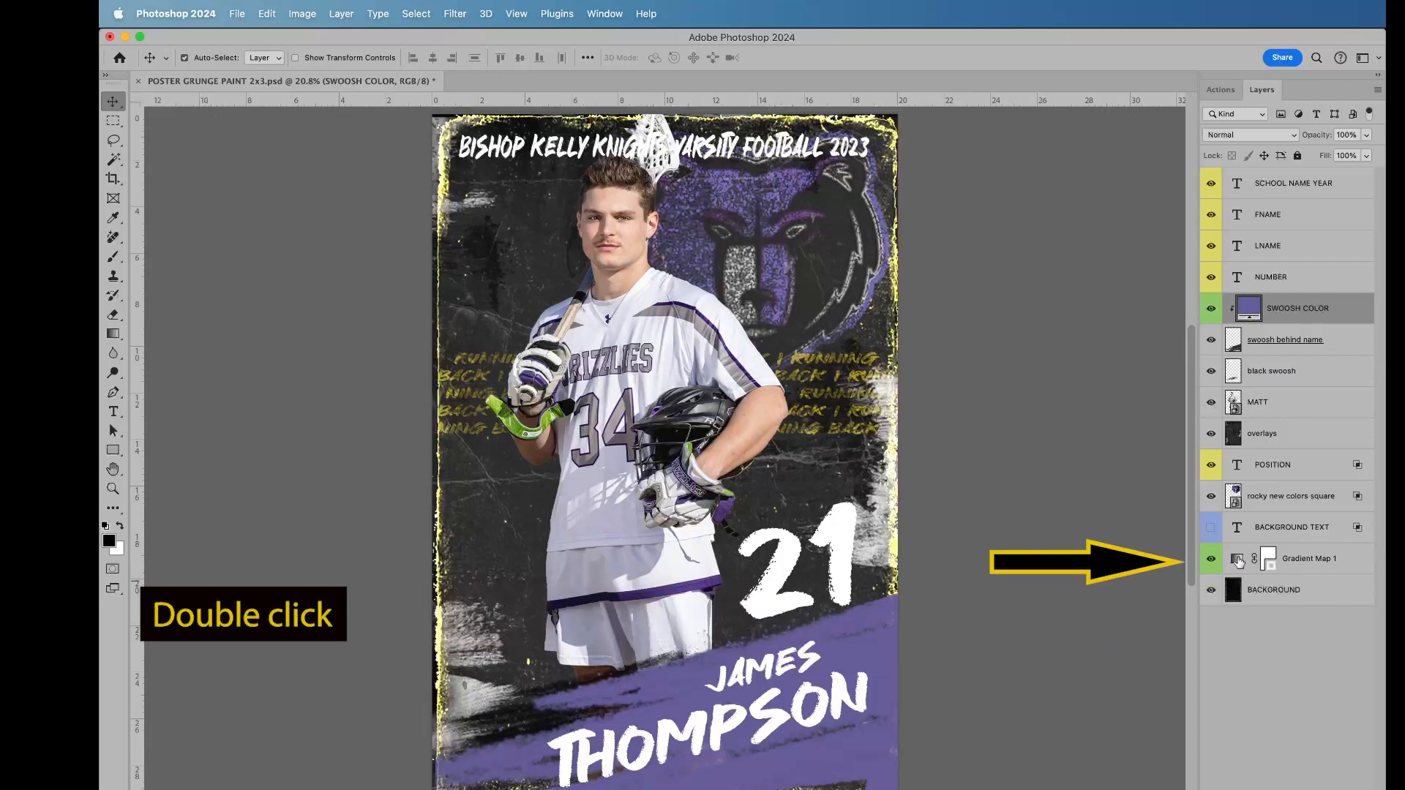
# Step: Change the middle colour stop of the Gradient Map 1 layer's gradient to purple, hex 5435b9
pyautogui.doubleClick(1237, 558)
pyautogui.click(1049, 199)
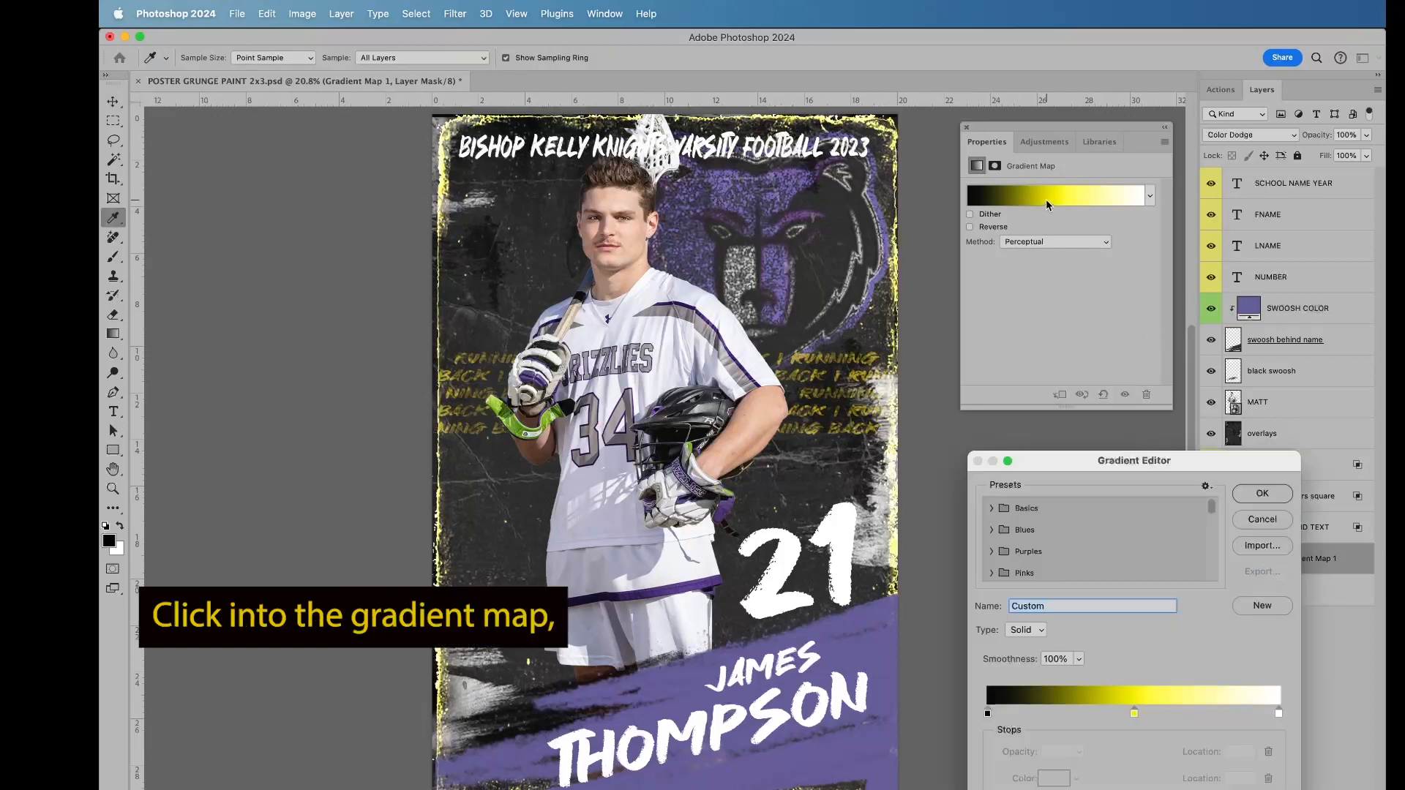
pyautogui.click(1135, 714)
pyautogui.click(1053, 781)
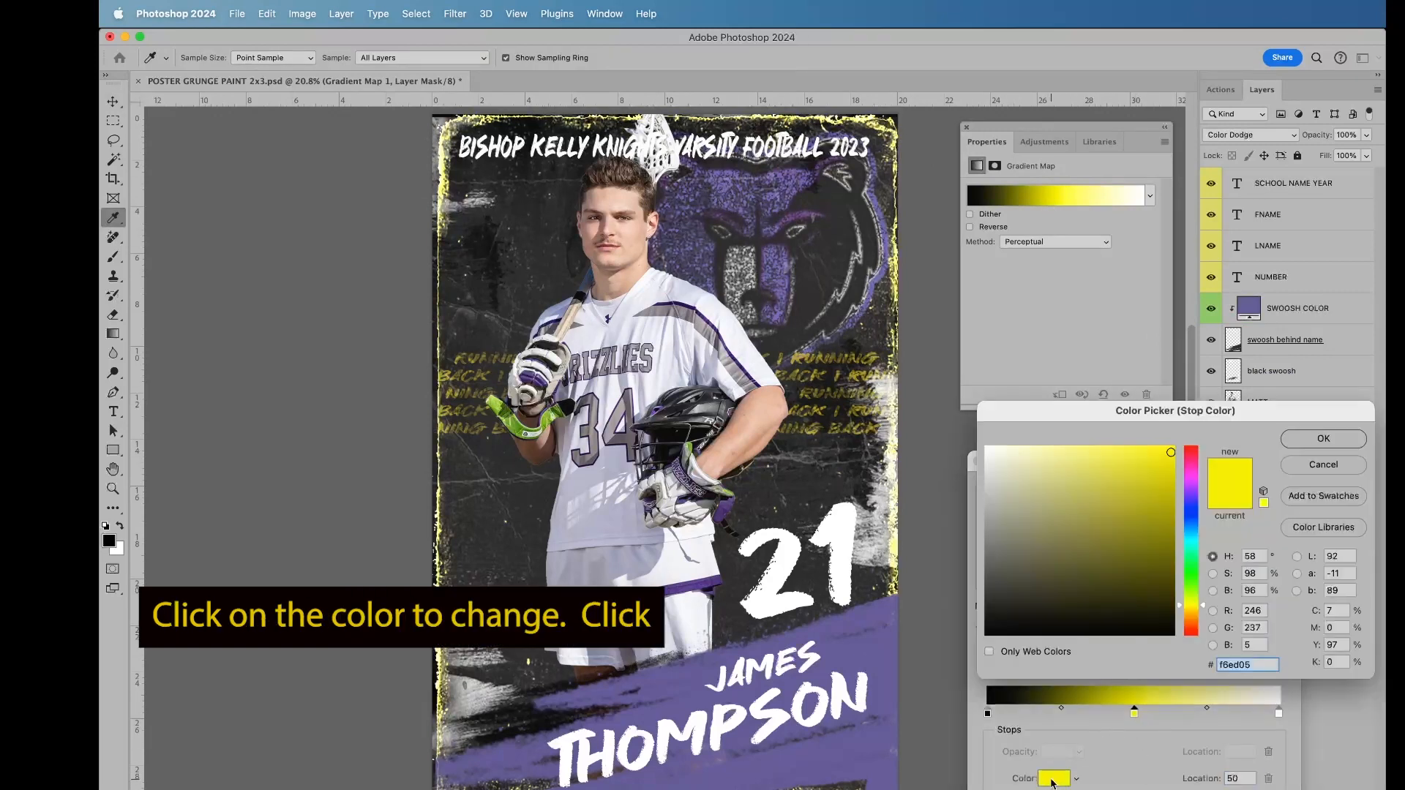
pyautogui.click(865, 647)
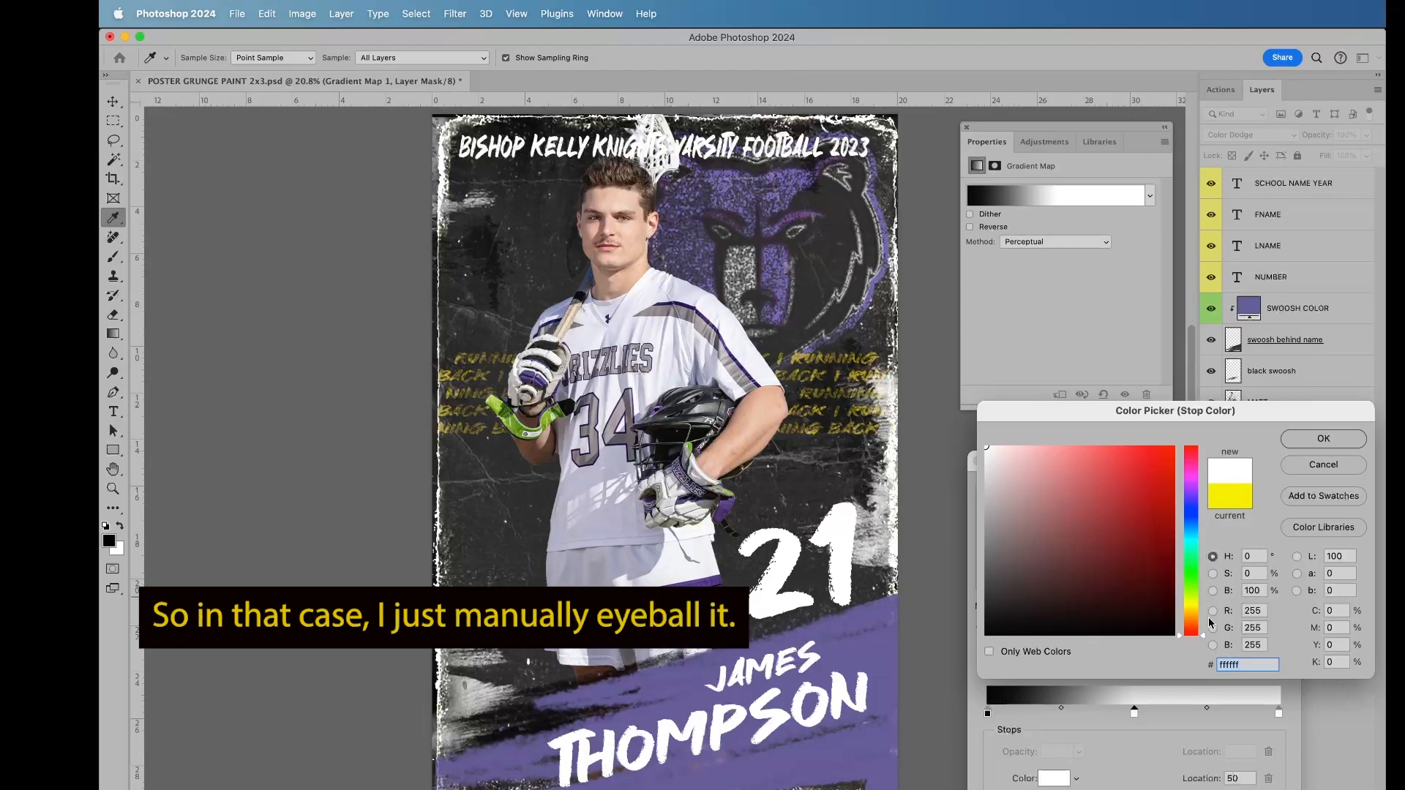
pyautogui.moveTo(1205, 639); pyautogui.dragTo(1205, 501)
pyautogui.click(1122, 464)
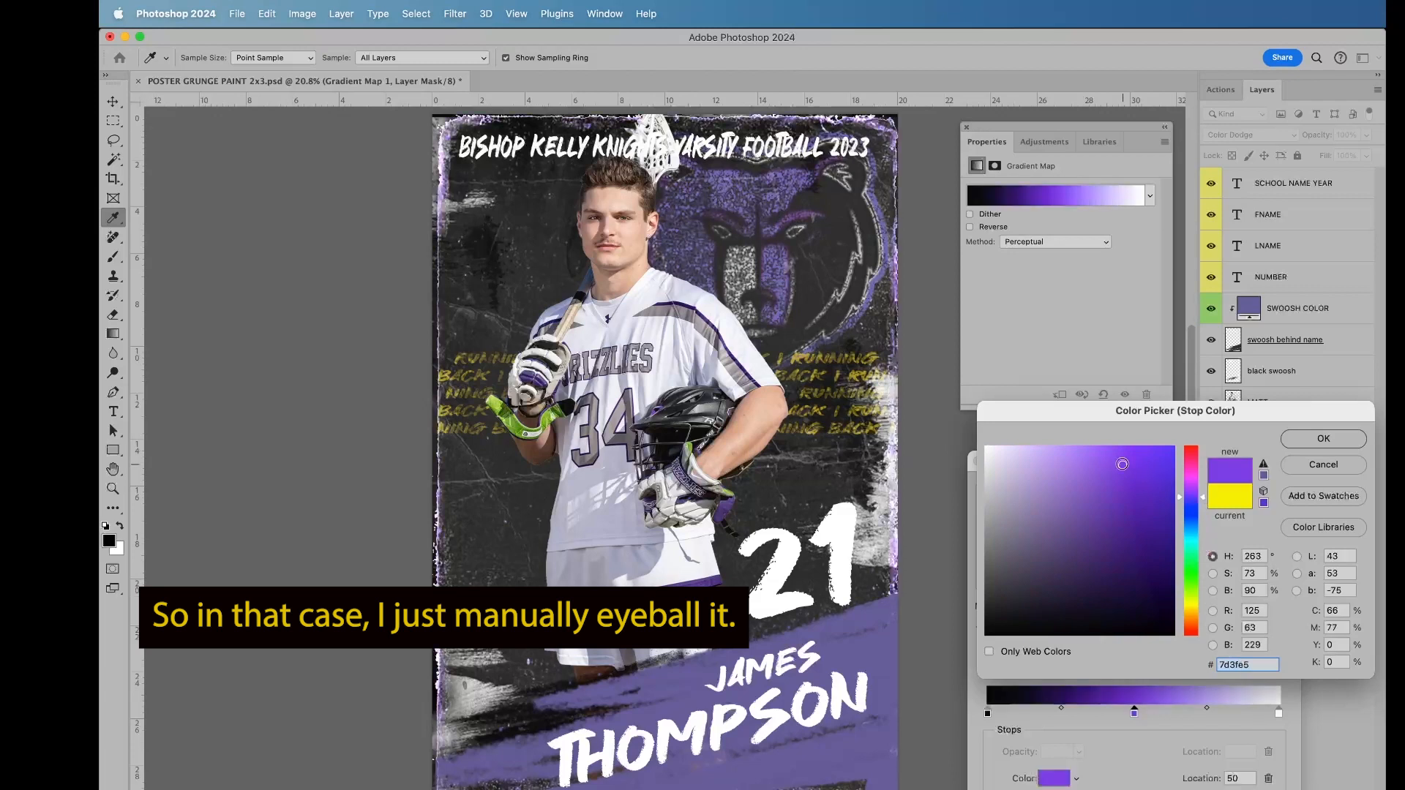
pyautogui.moveTo(1122, 464)
pyautogui.mouseDown()
pyautogui.moveTo(1113, 518)
pyautogui.moveTo(1120, 495)
pyautogui.moveTo(1202, 503)
pyautogui.mouseUp()
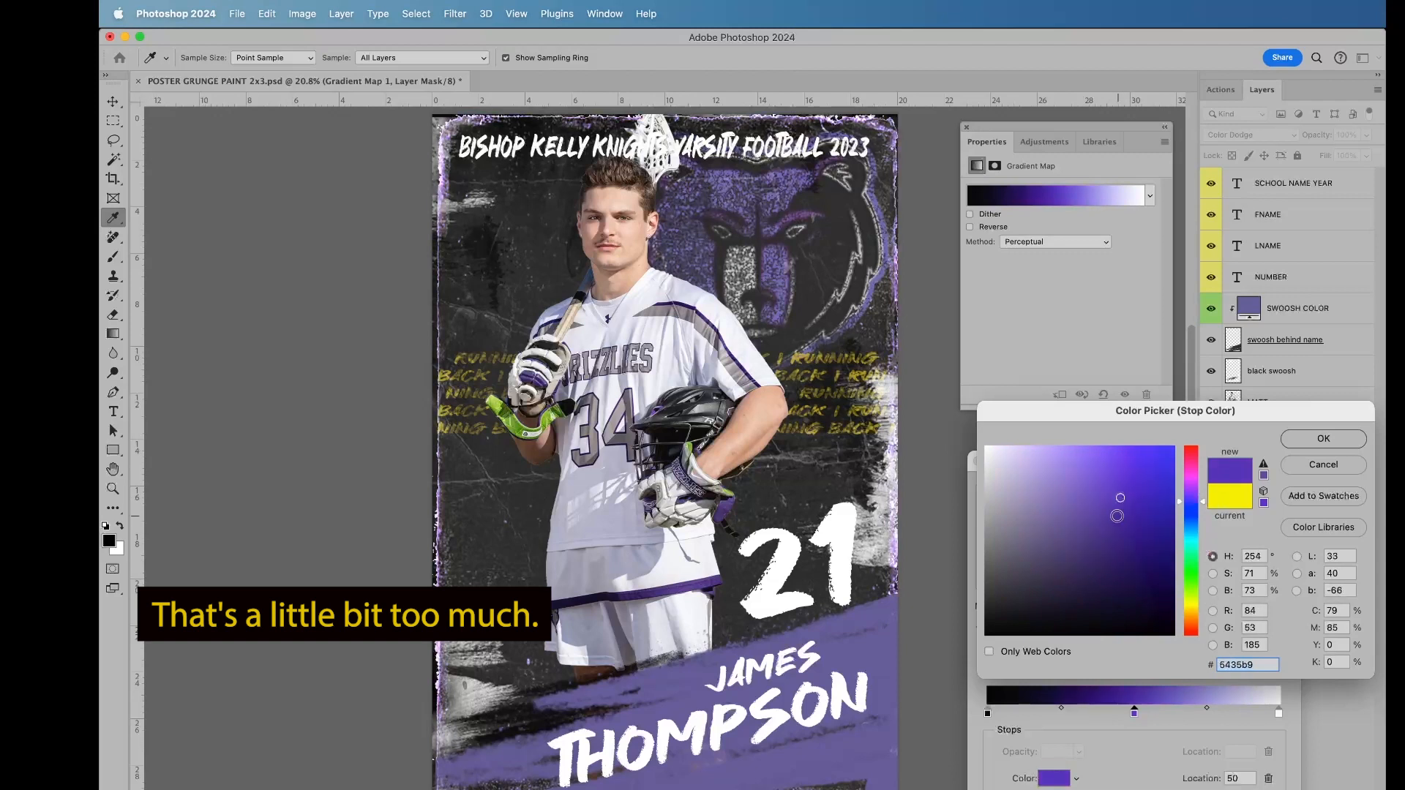
pyautogui.click(1325, 439)
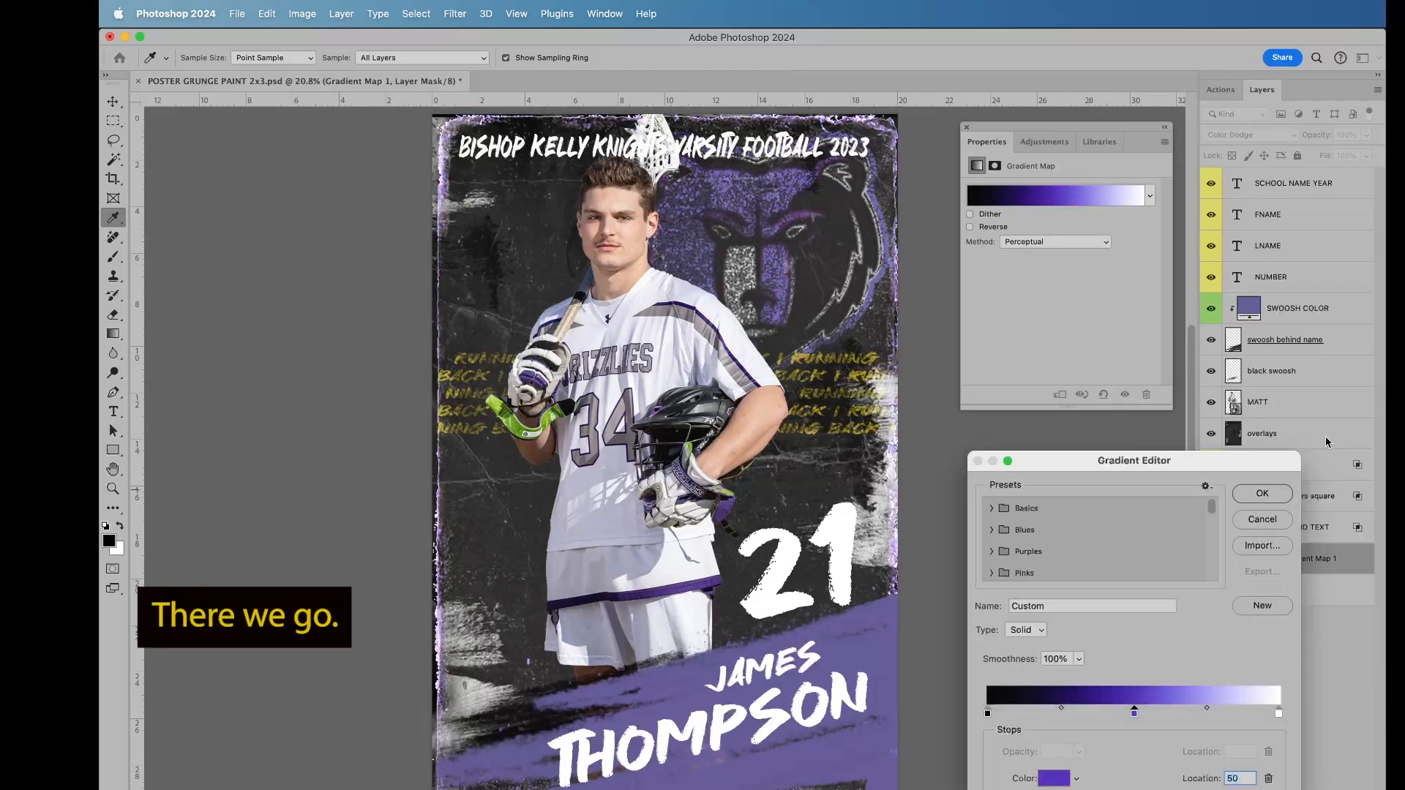
pyautogui.click(1271, 497)
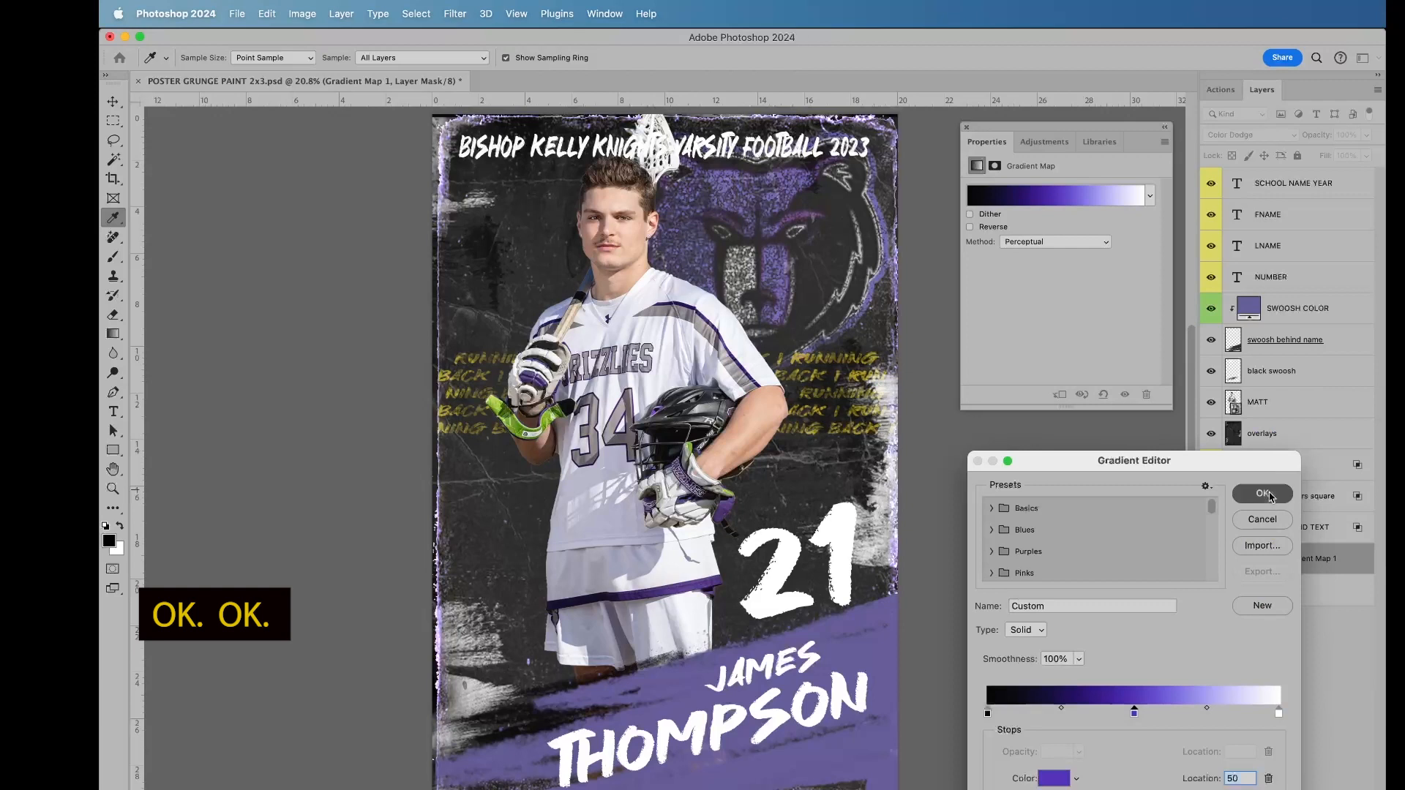
pyautogui.click(966, 130)
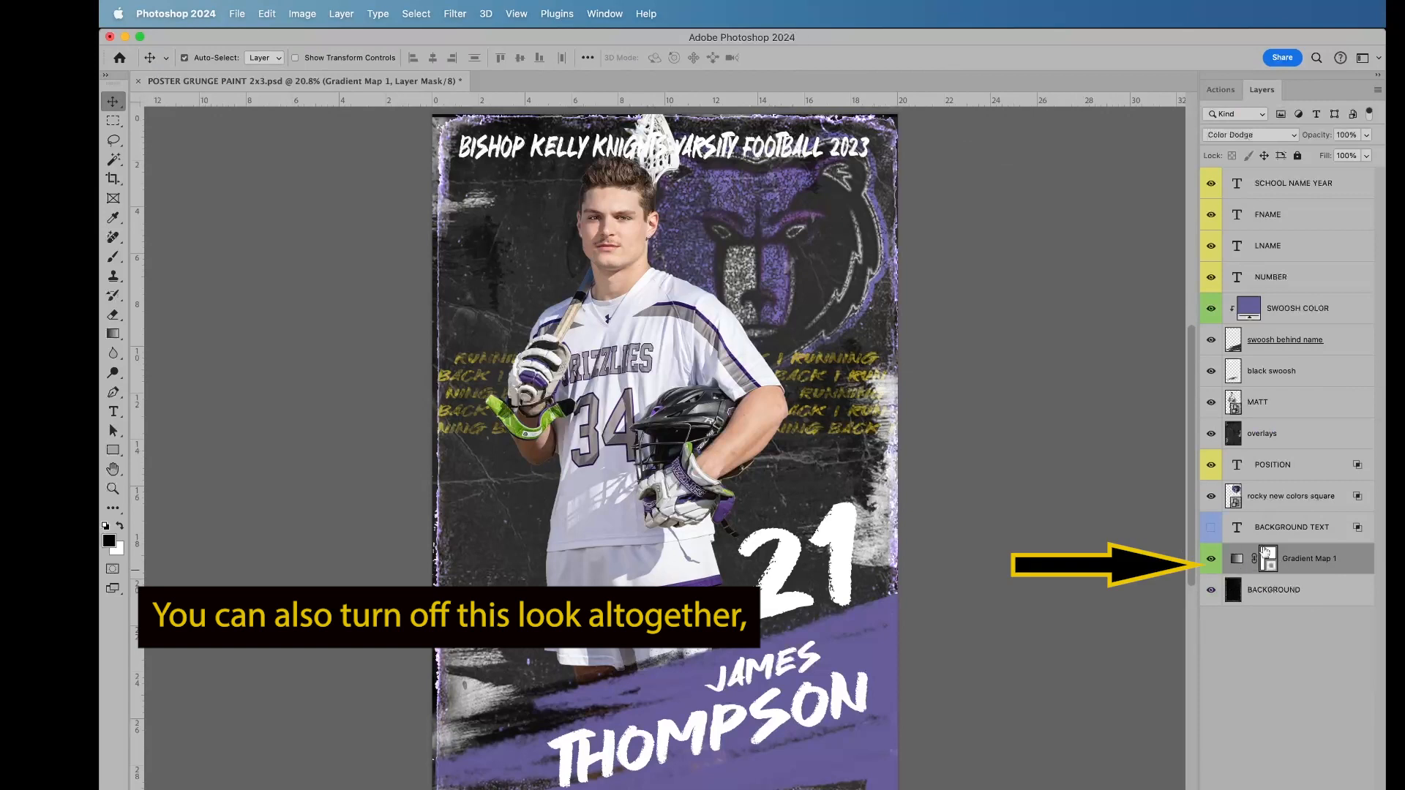
# Step: Turn the Gradient Map 1 layer off and back on to compare the poster with and without it
pyautogui.click(1211, 561)
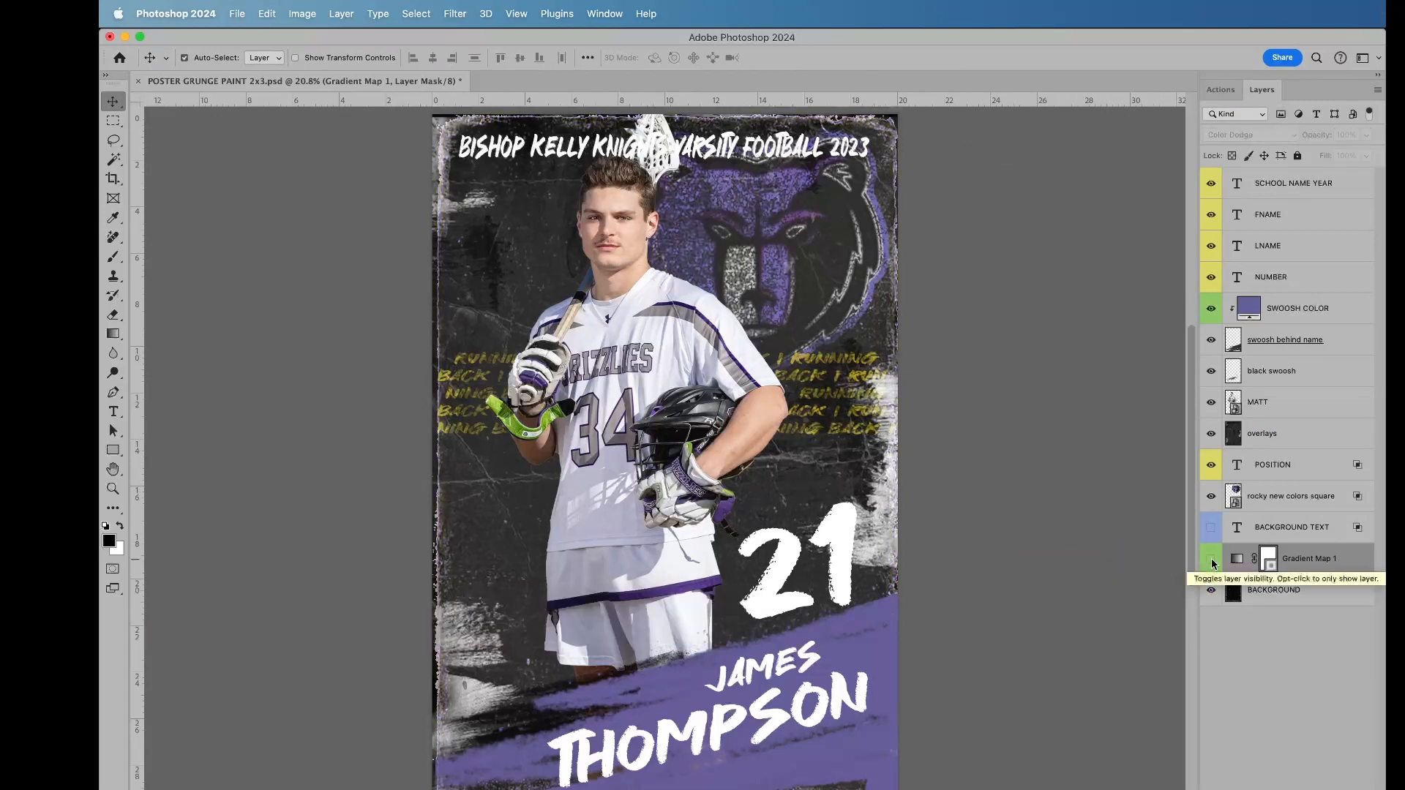
pyautogui.click(1212, 561)
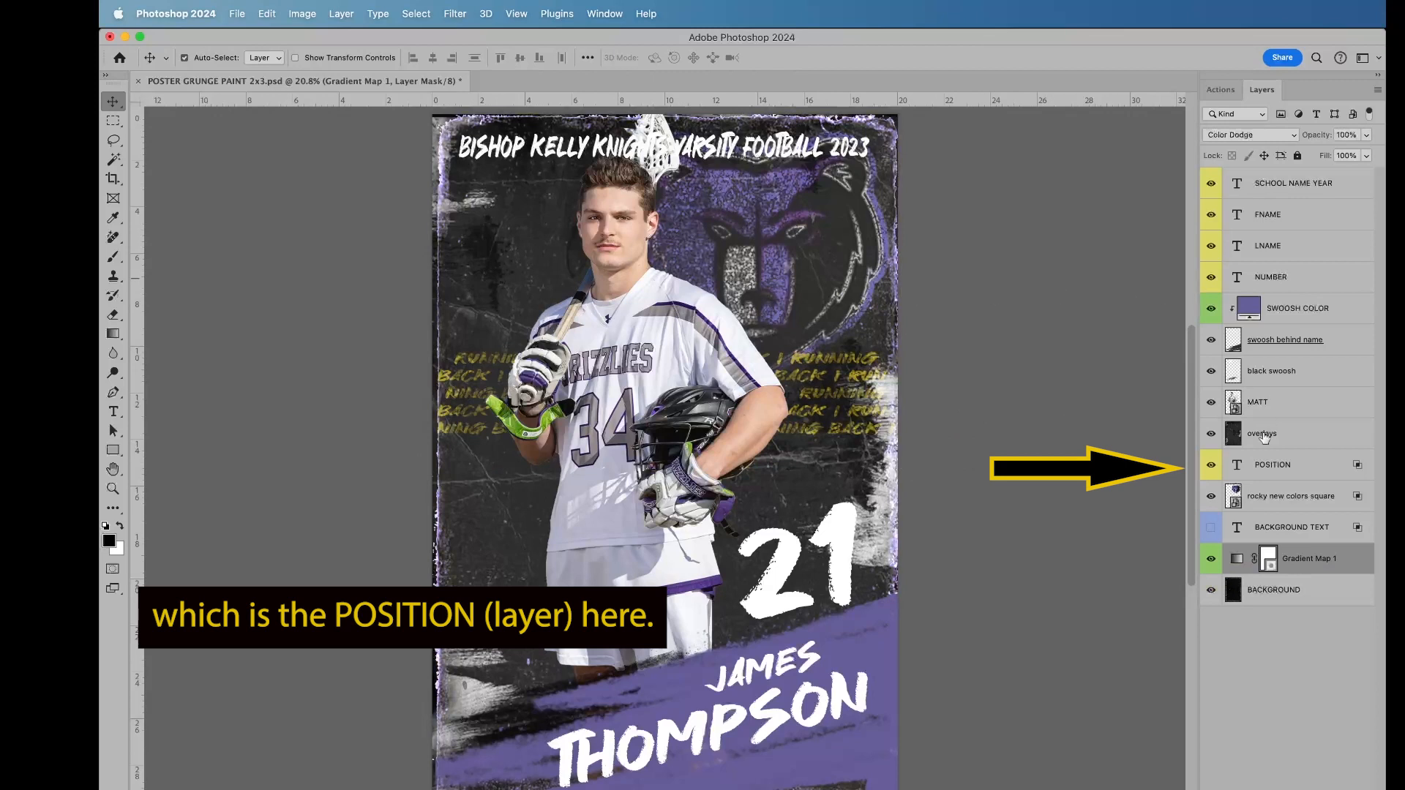
# Step: Hide the player photo layer and replace the POSITION layer's text with "MIDFIELD | MIDFIELD | MIDFIELD |"
pyautogui.click(1237, 467)
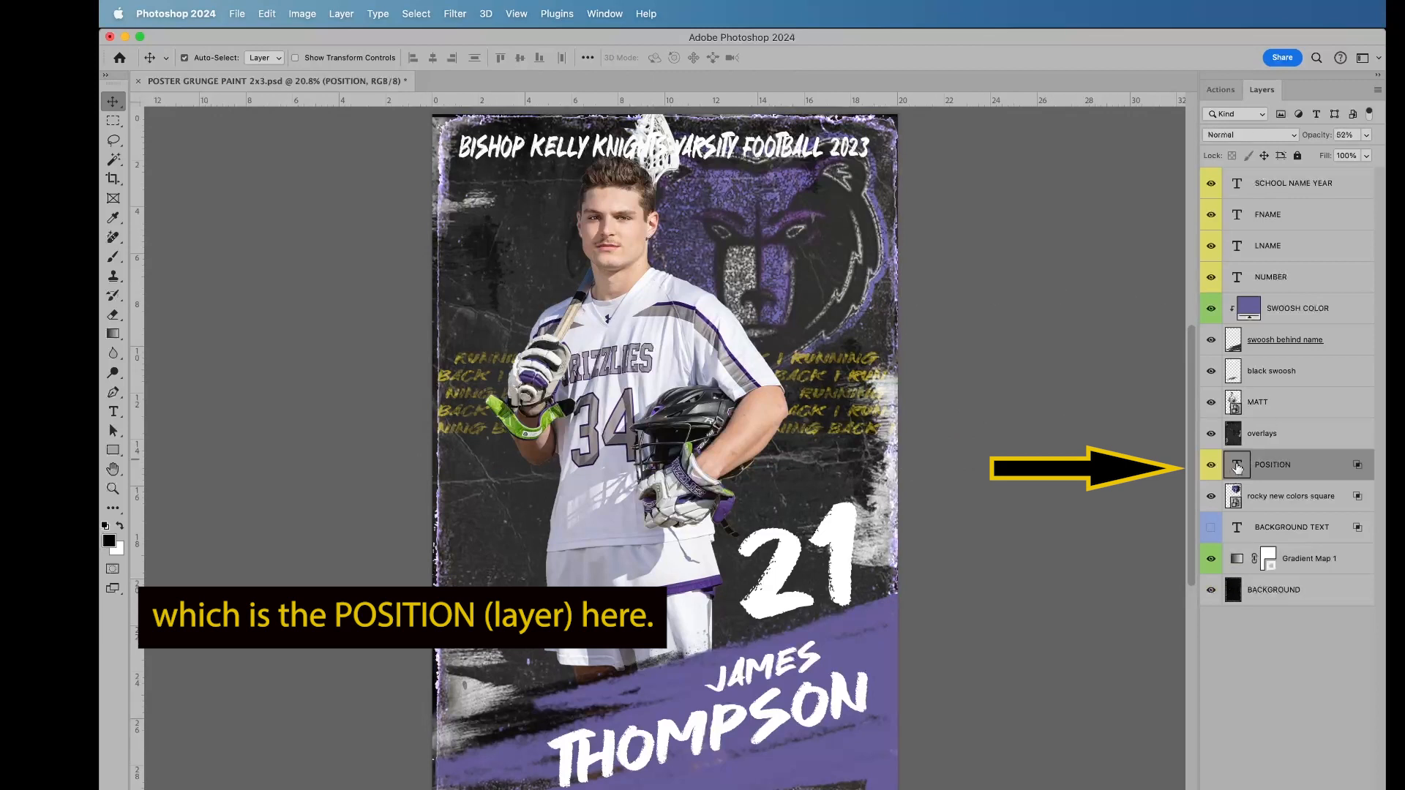
pyautogui.click(1212, 404)
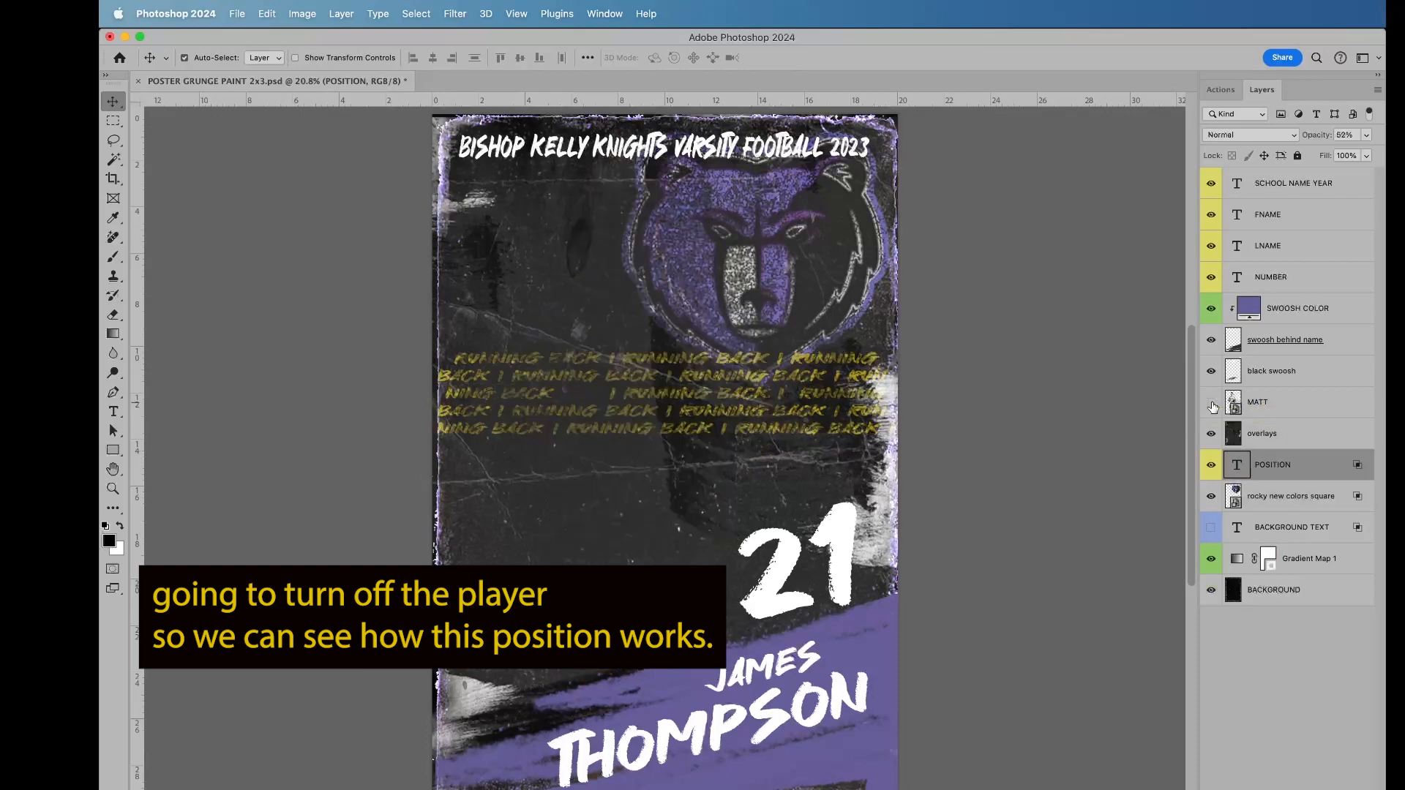
pyautogui.doubleClick(1237, 465)
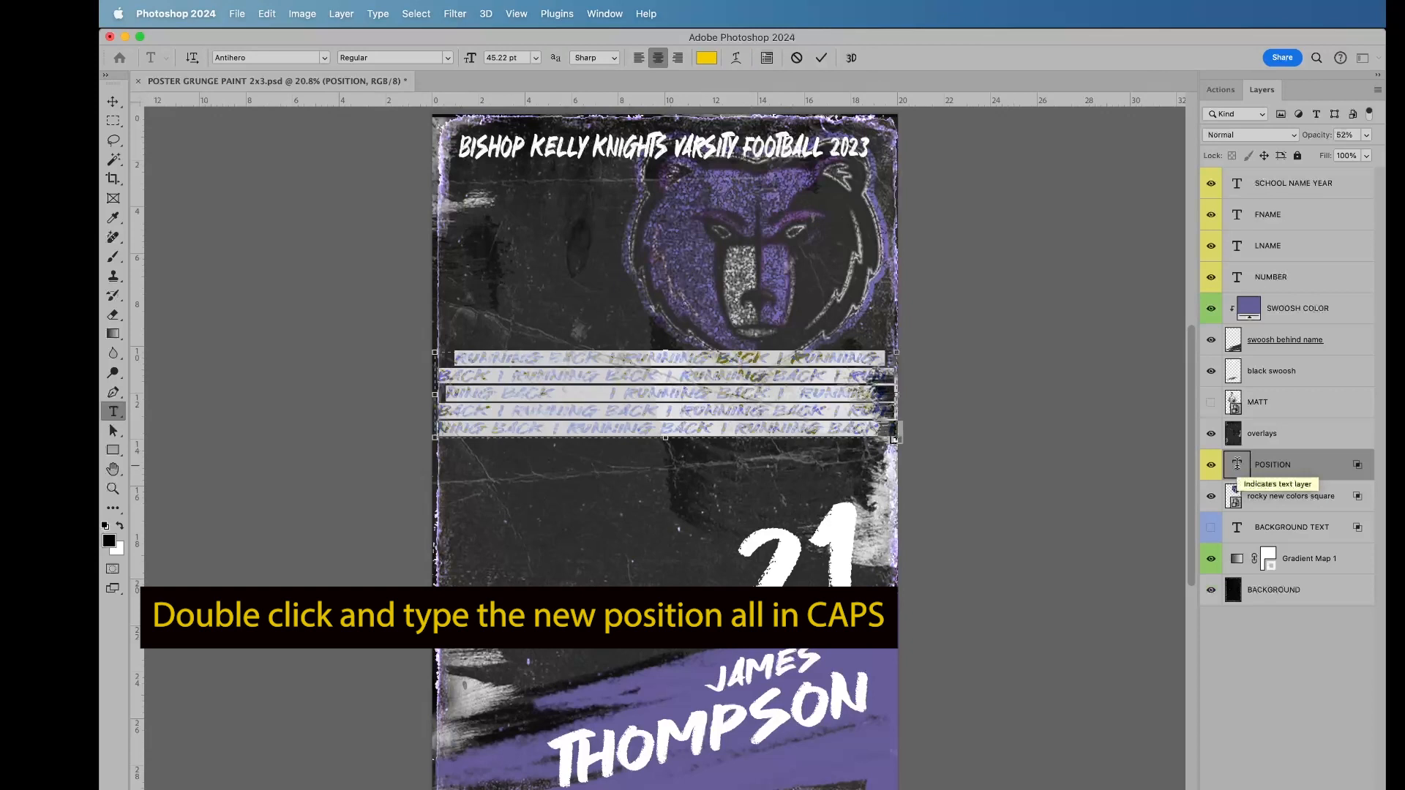
pyautogui.write('MIDFIELD')
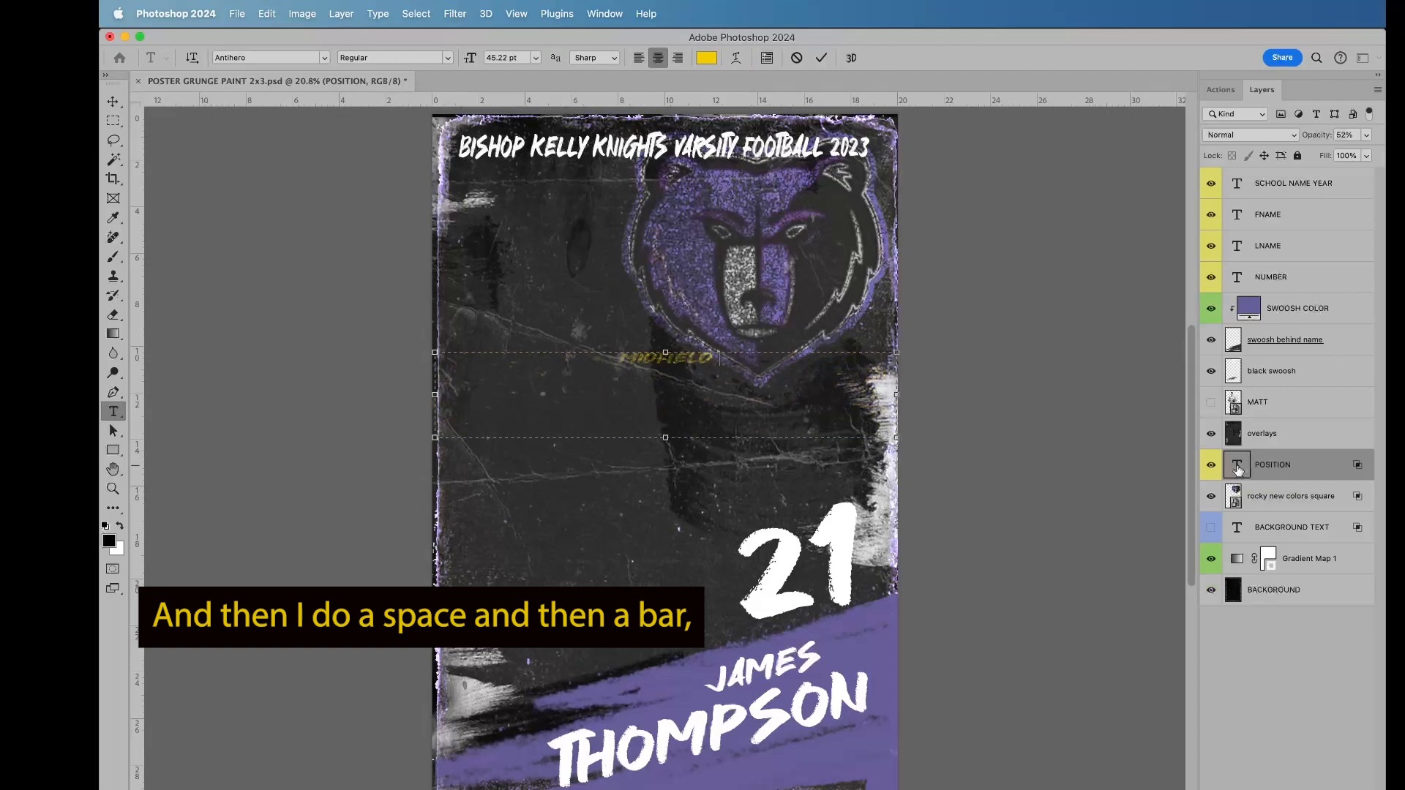
pyautogui.write('|')
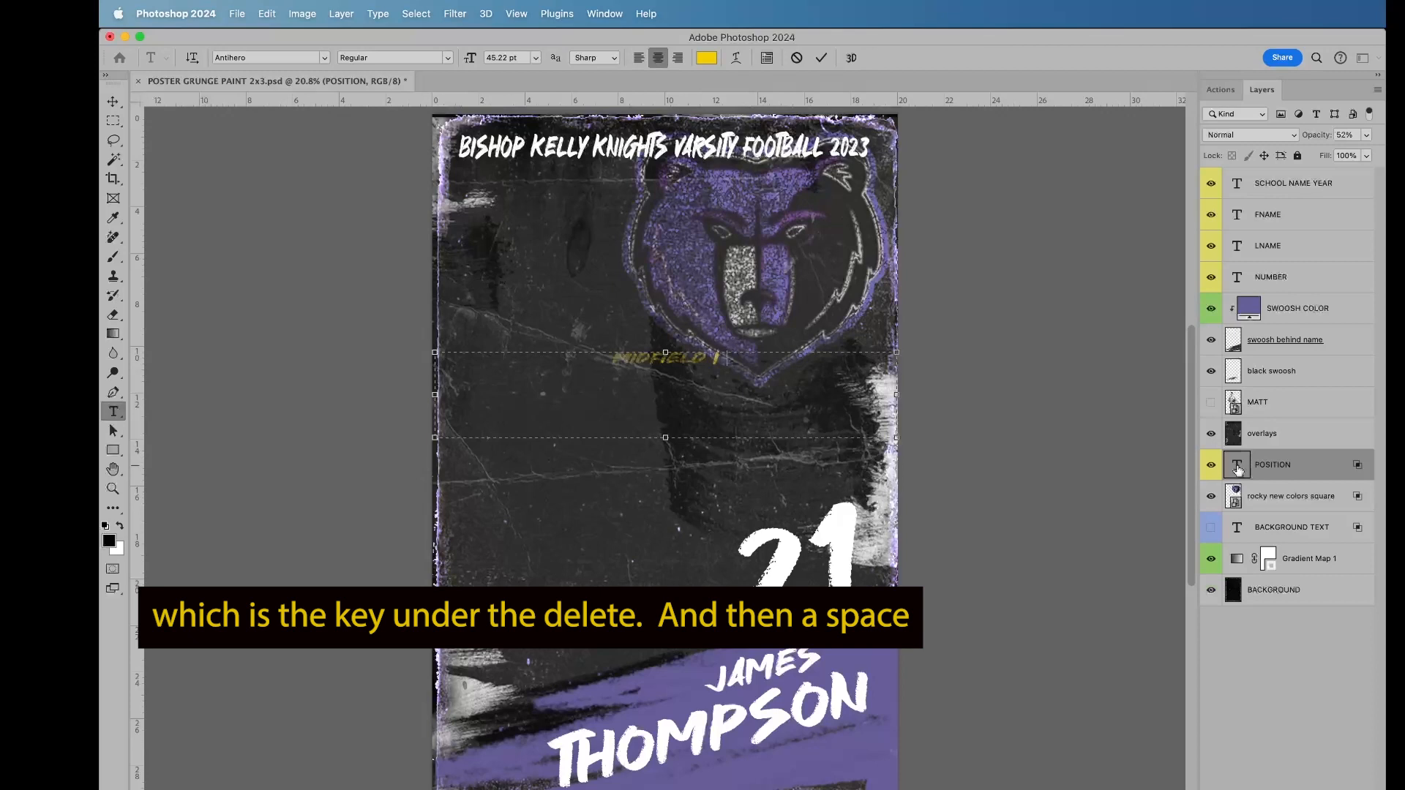
pyautogui.write(' MIDFIELD')
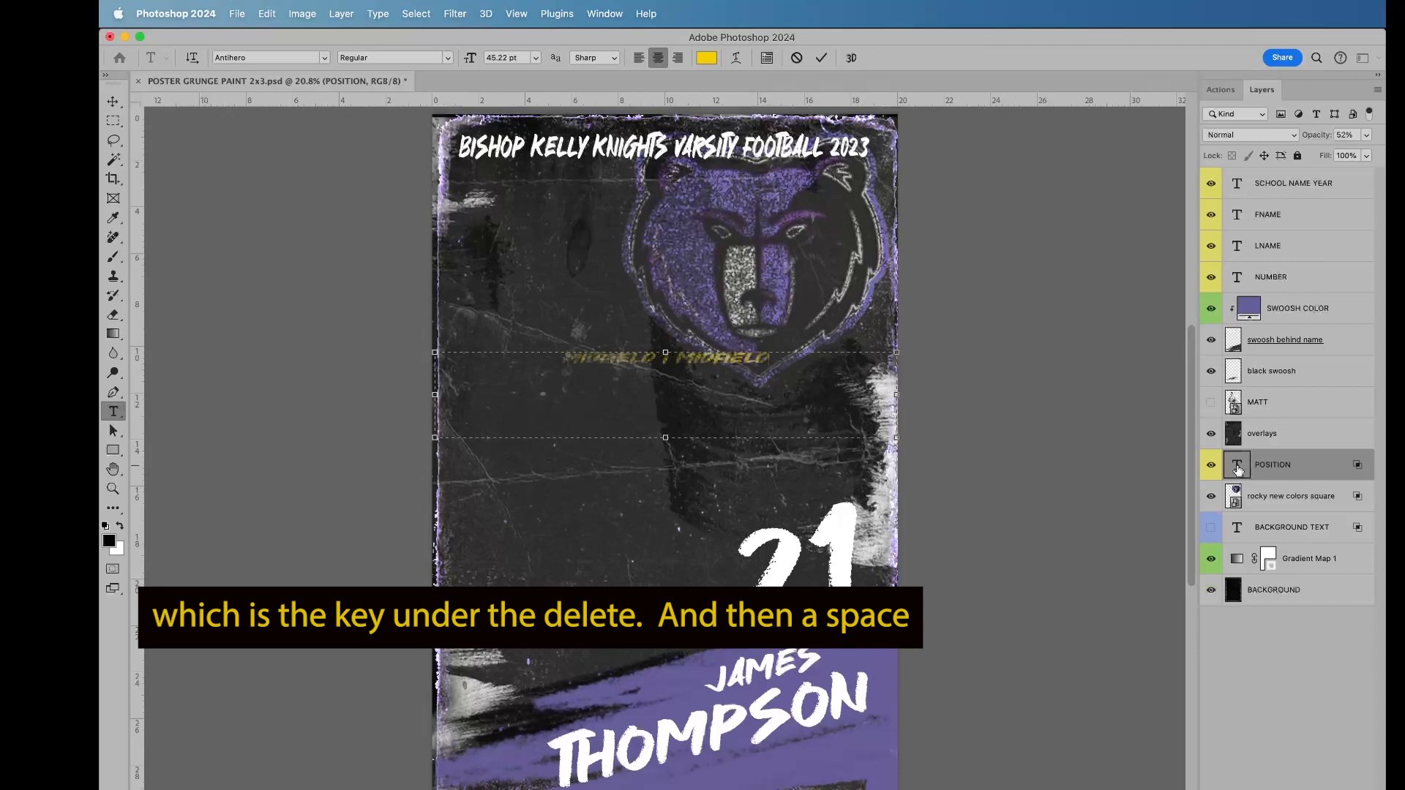
pyautogui.write(' |')
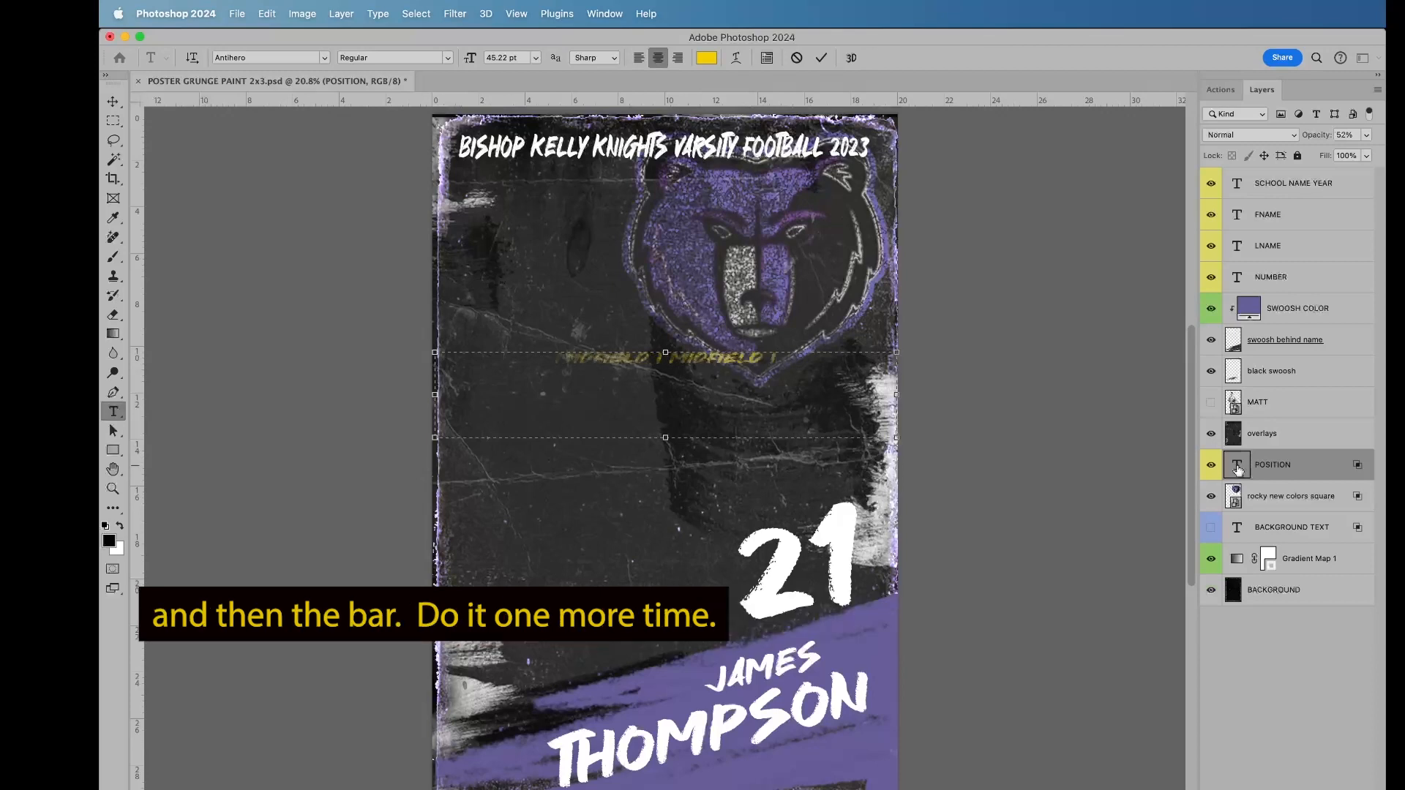
pyautogui.write(' MIDFIELD')
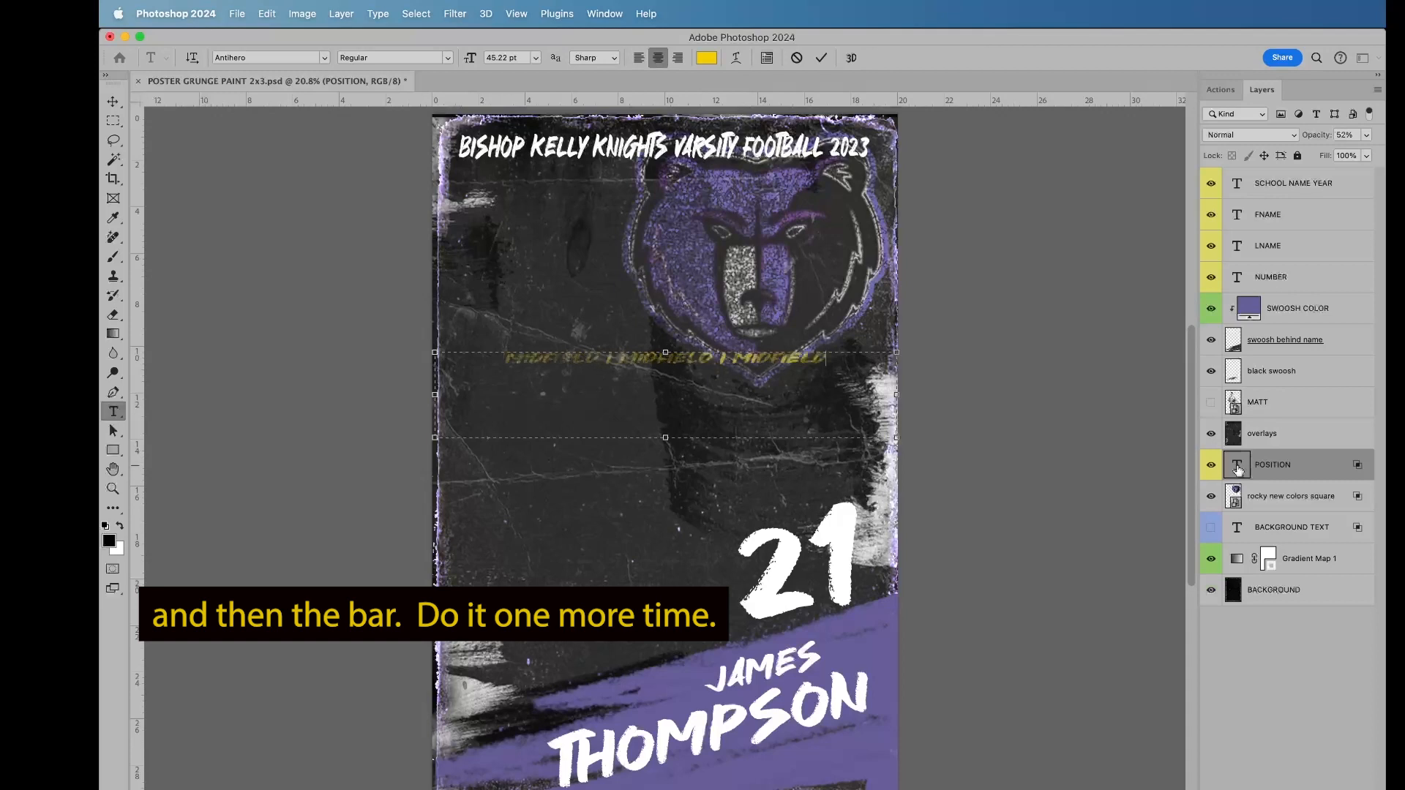
pyautogui.write(' |')
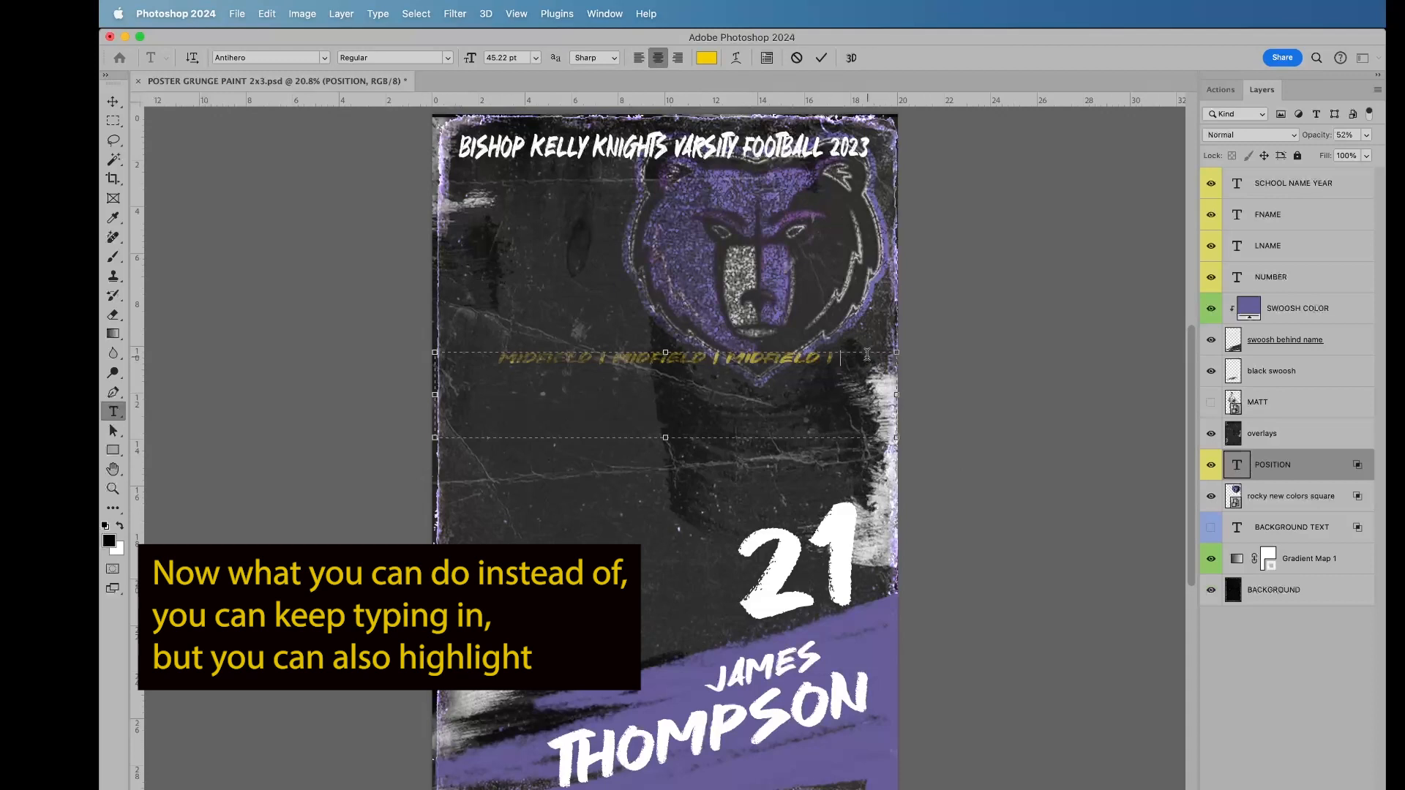
# Step: Copy the three-word MIDFIELD line and paste it at the end of the POSITION text
pyautogui.moveTo(857, 364); pyautogui.dragTo(347, 360)
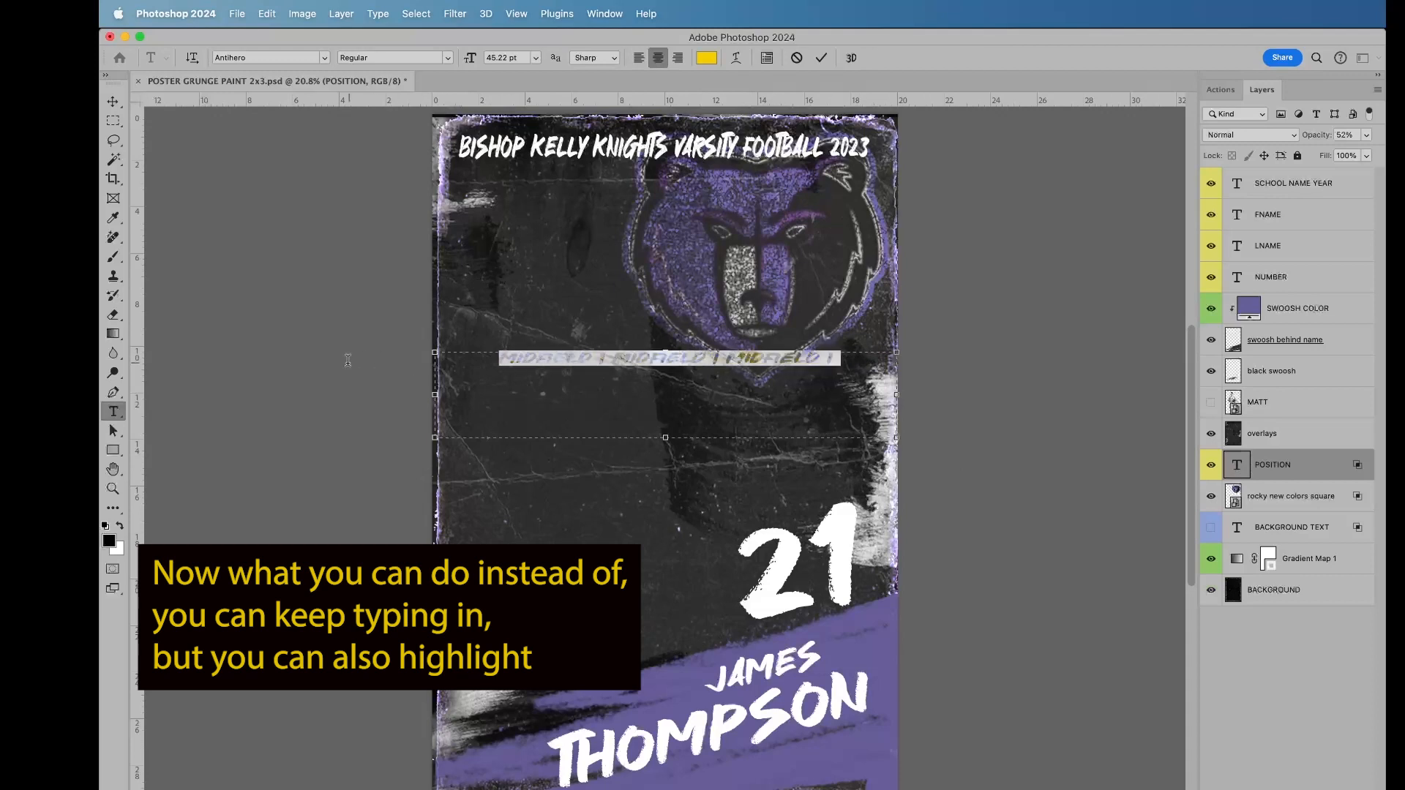
pyautogui.click(267, 13)
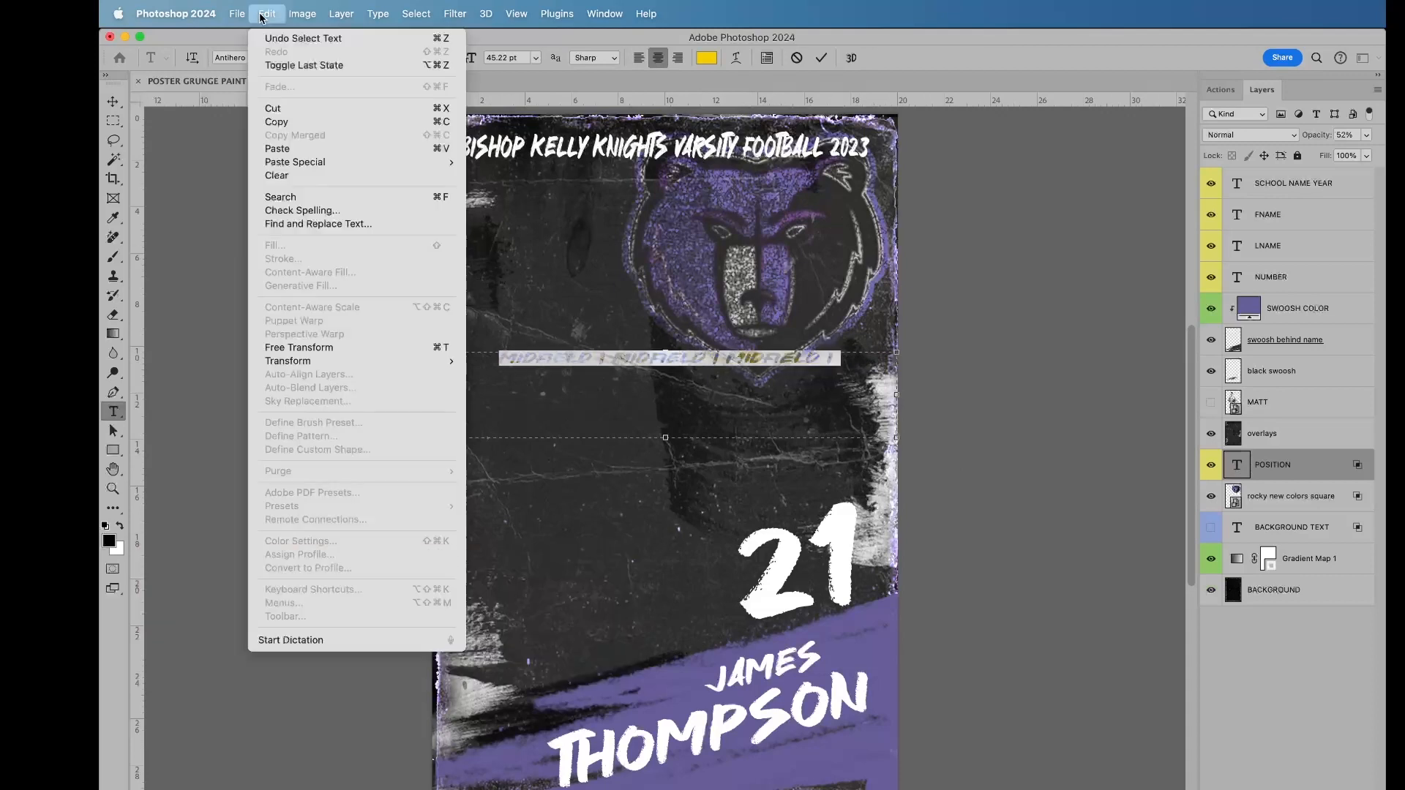
pyautogui.click(295, 120)
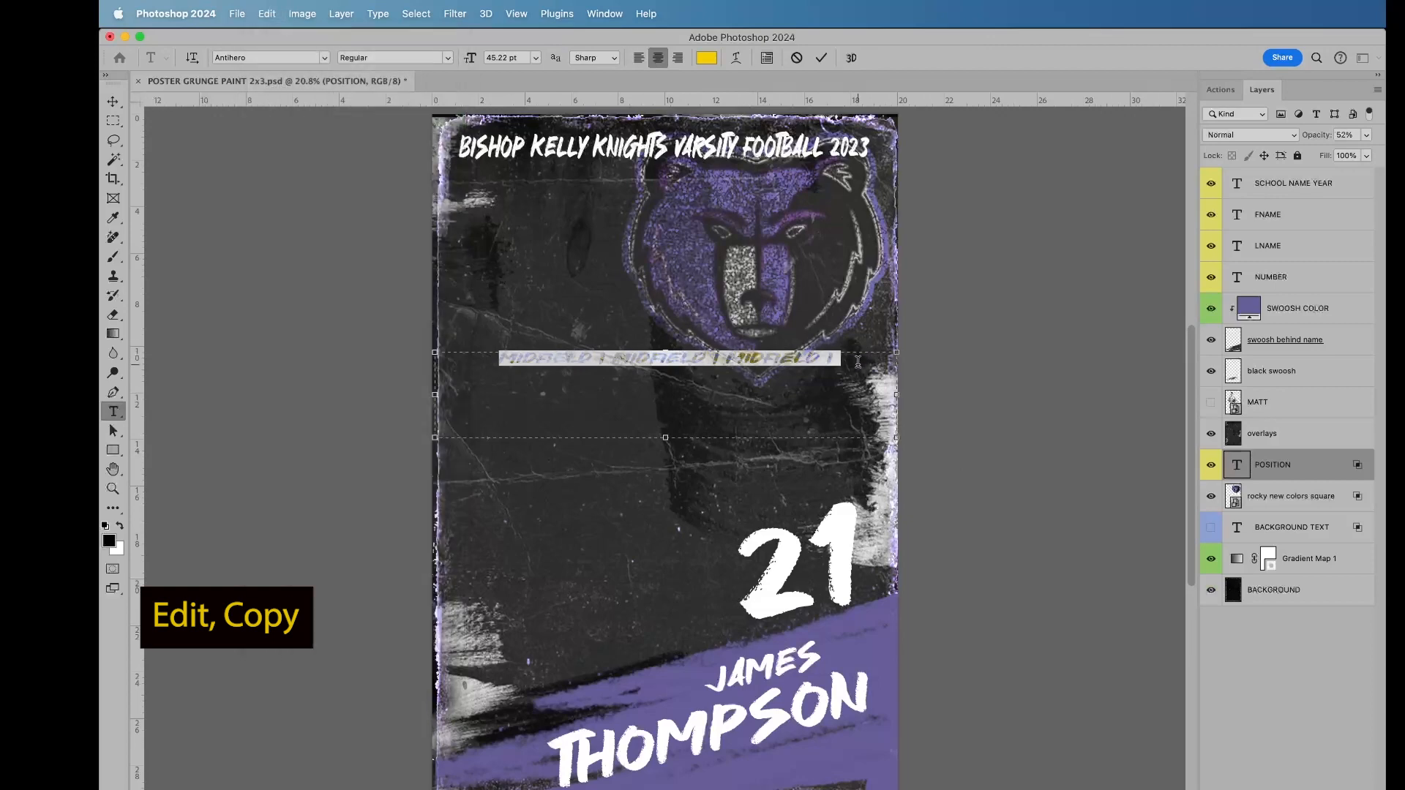
pyautogui.click(852, 356)
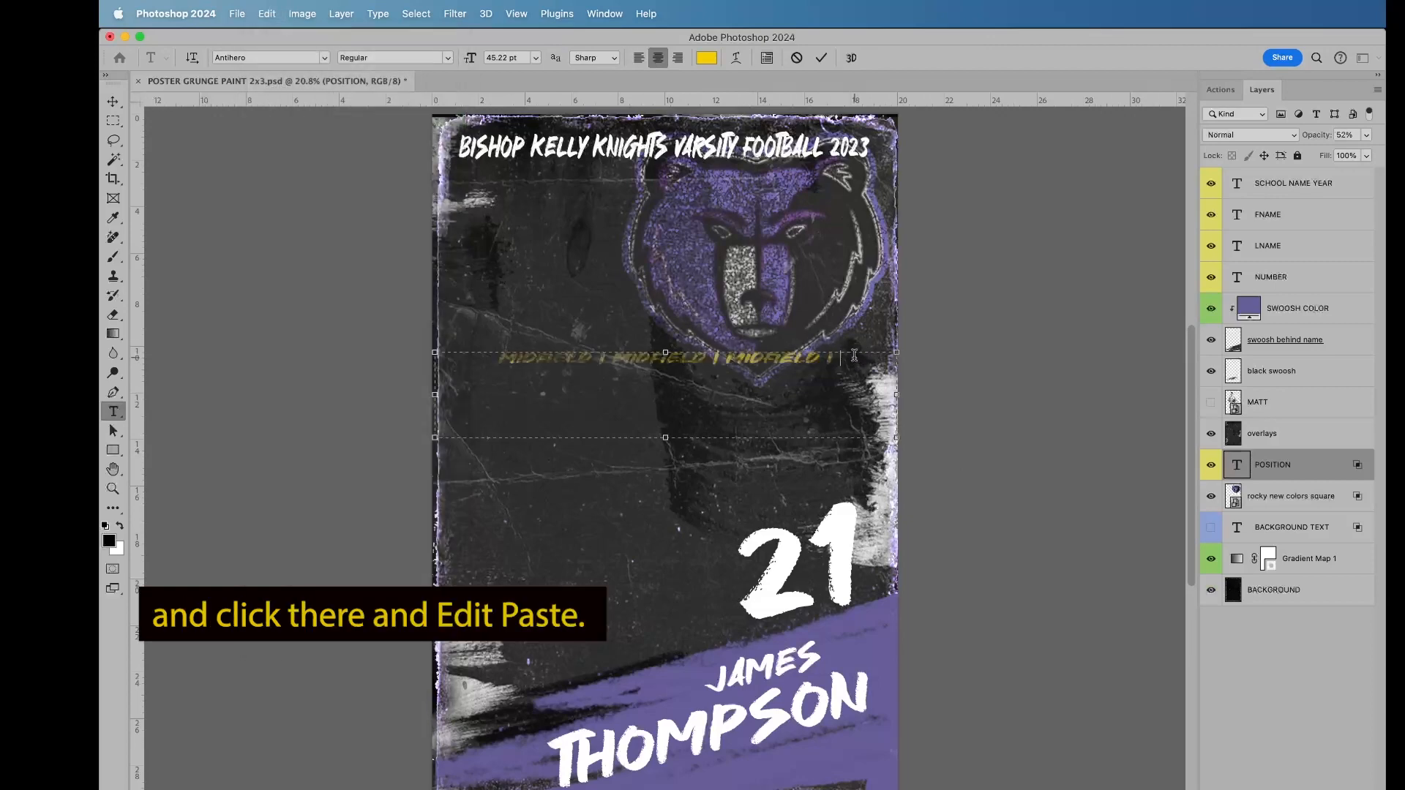
pyautogui.click(267, 15)
pyautogui.click(278, 149)
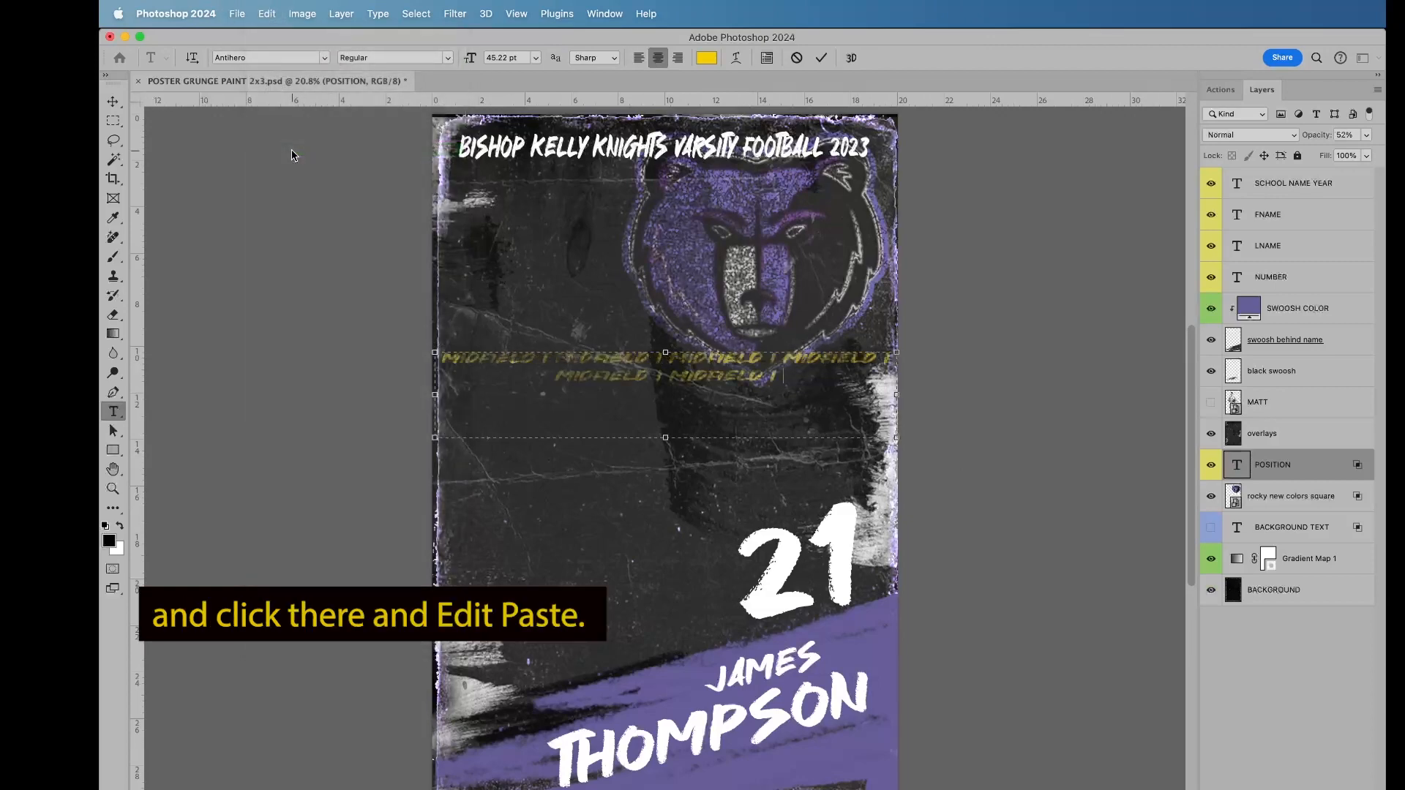
# Step: Copy both MIDFIELD rows and paste them after the second row to extend the POSITION text to three rows
pyautogui.moveTo(804, 375); pyautogui.dragTo(275, 320)
pyautogui.click(267, 13)
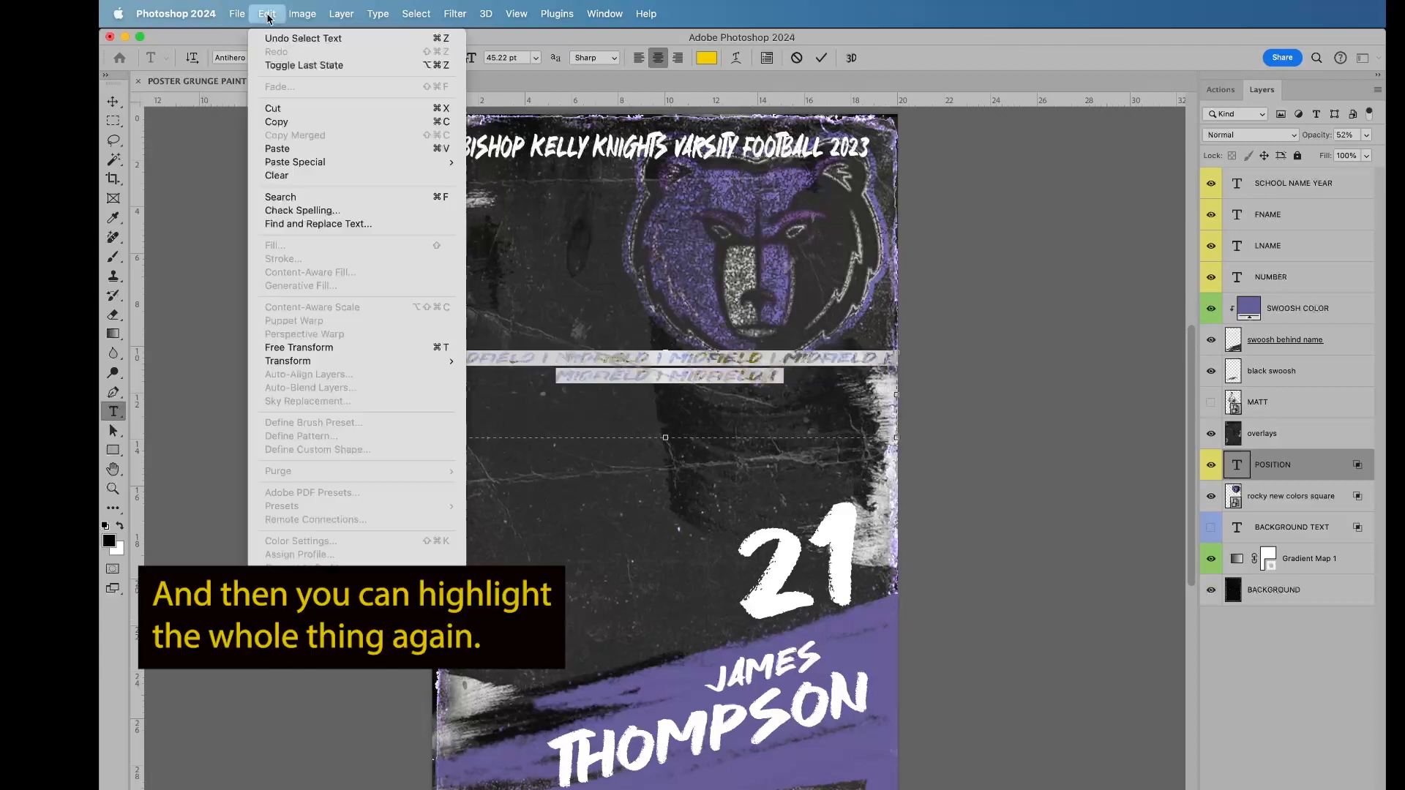
pyautogui.click(274, 118)
pyautogui.click(830, 373)
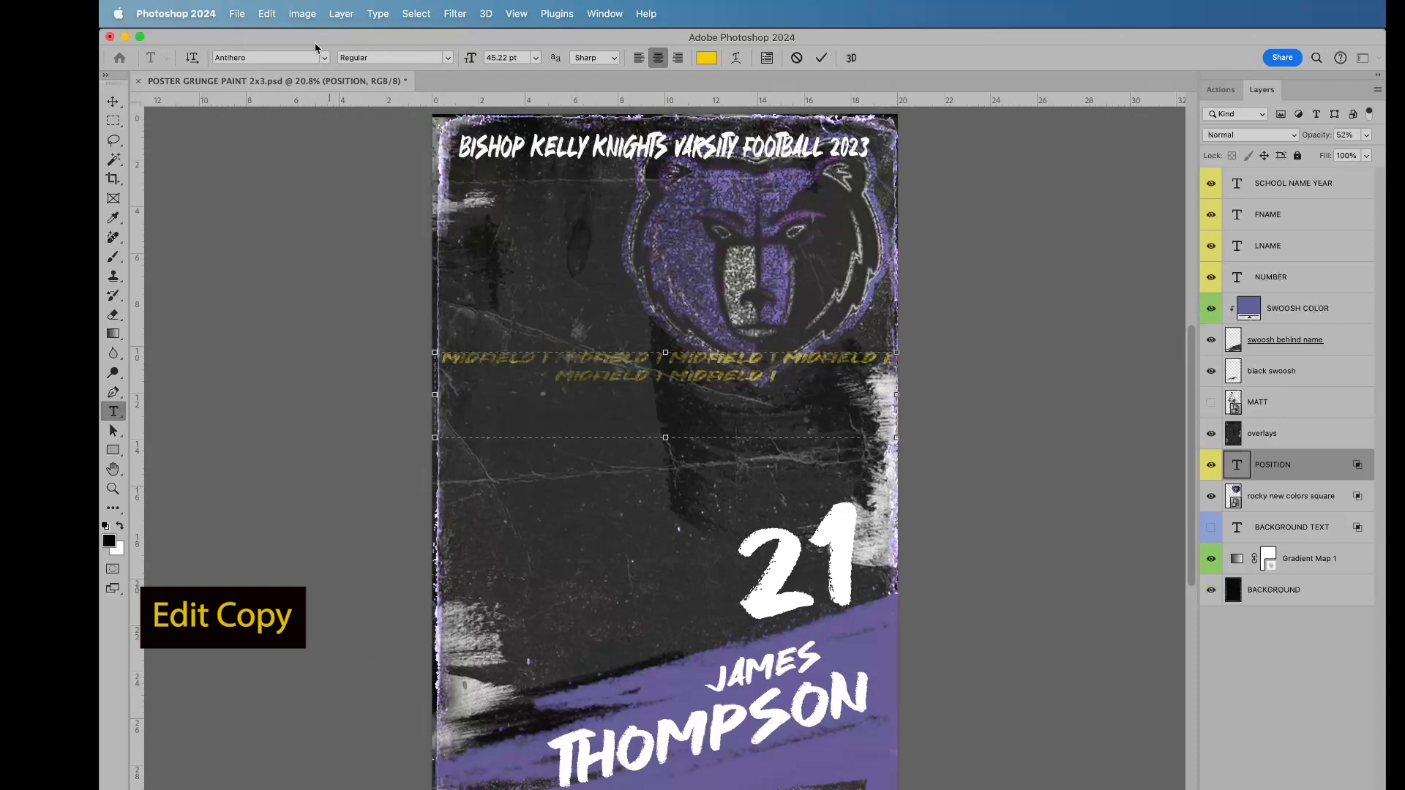
pyautogui.click(267, 14)
pyautogui.click(315, 148)
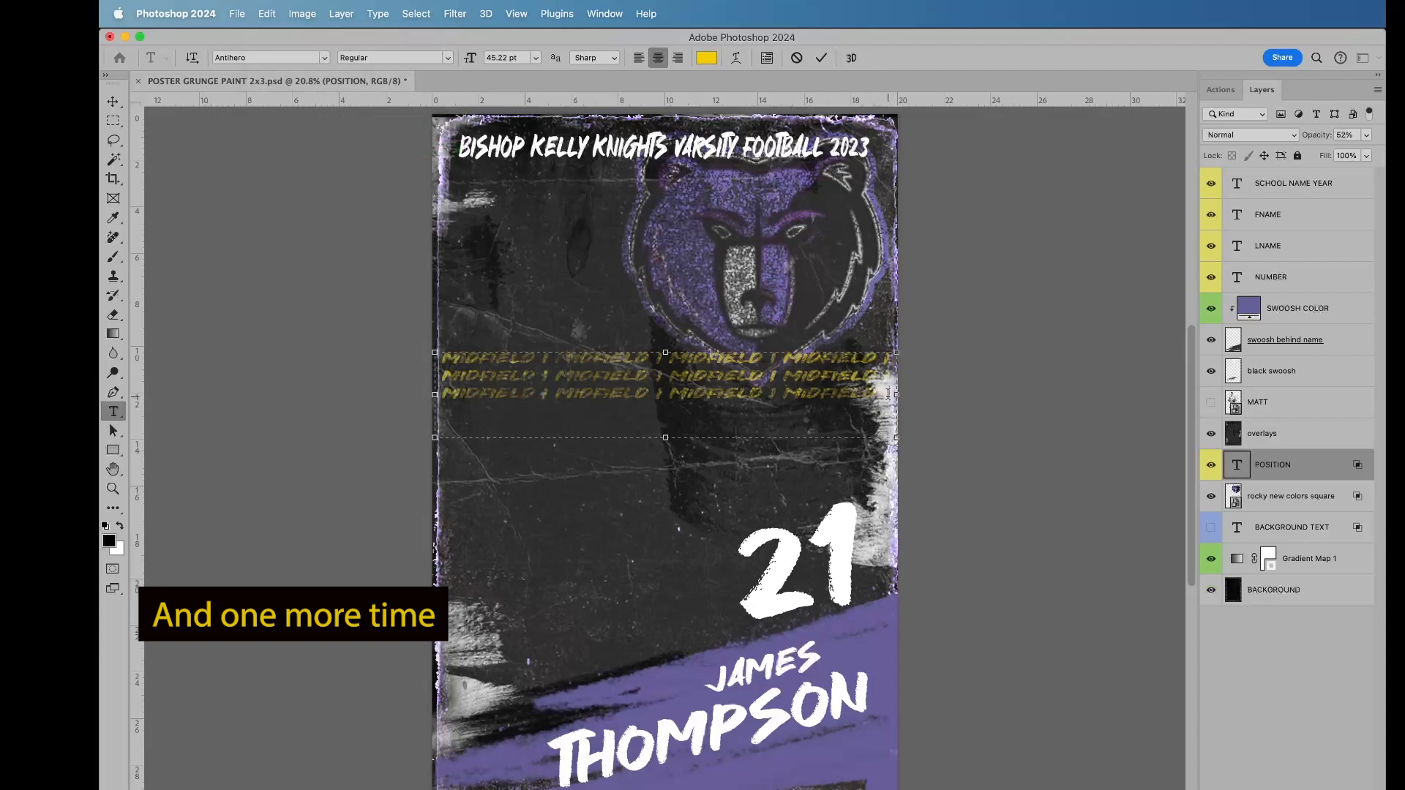
# Step: Copy the three MIDFIELD rows, paste them at the end to fill five rows, and commit the POSITION text
pyautogui.moveTo(888, 394); pyautogui.dragTo(298, 351)
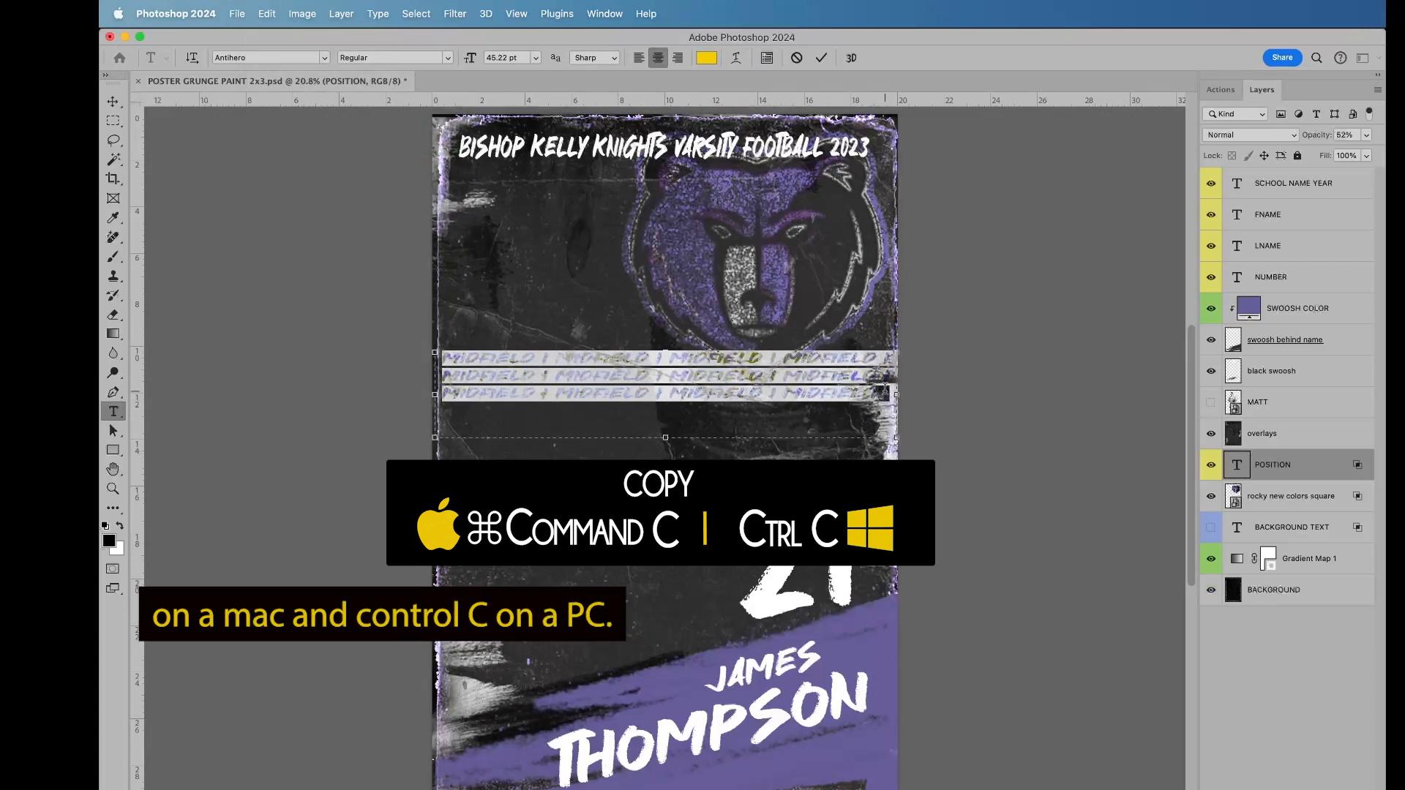
pyautogui.press('super+v')
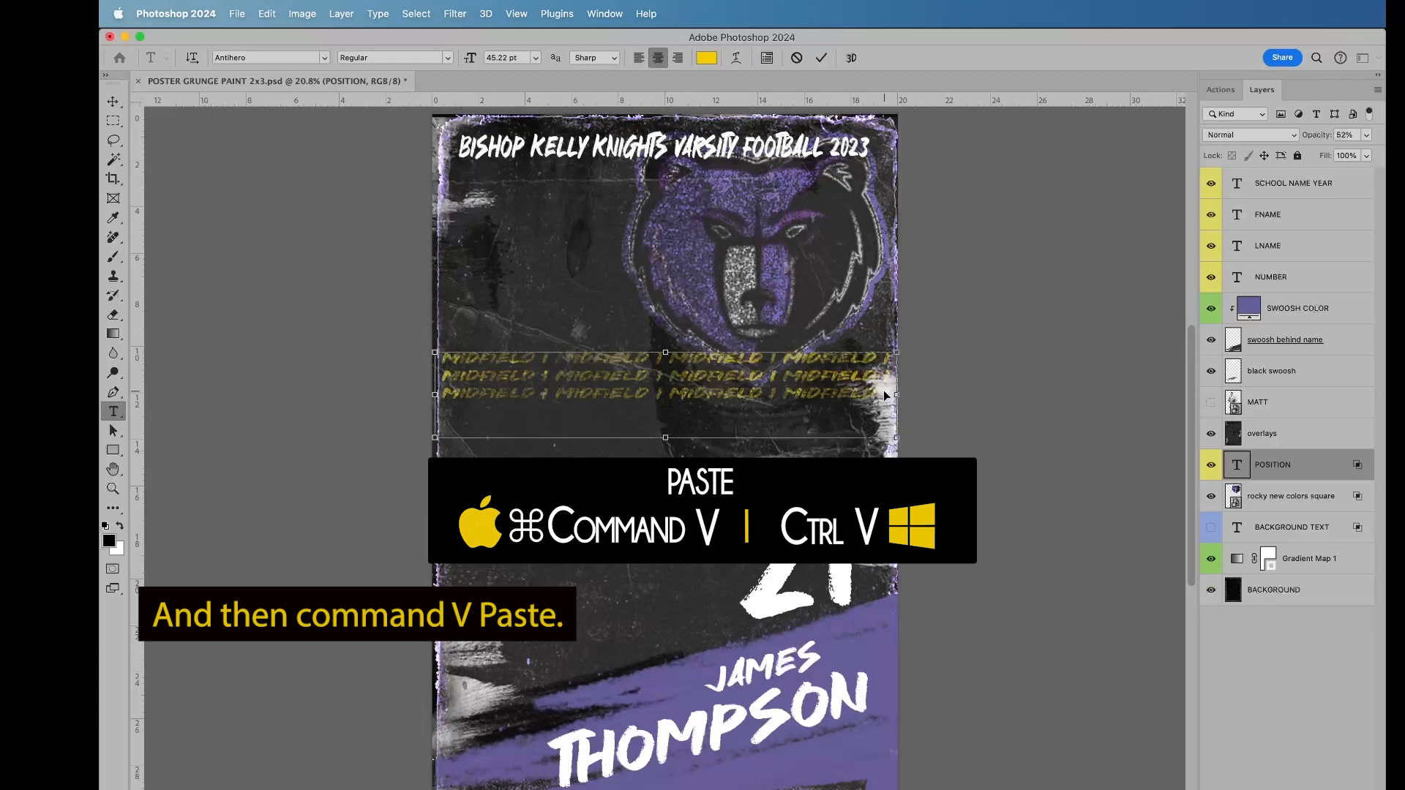
pyautogui.press('super+v')
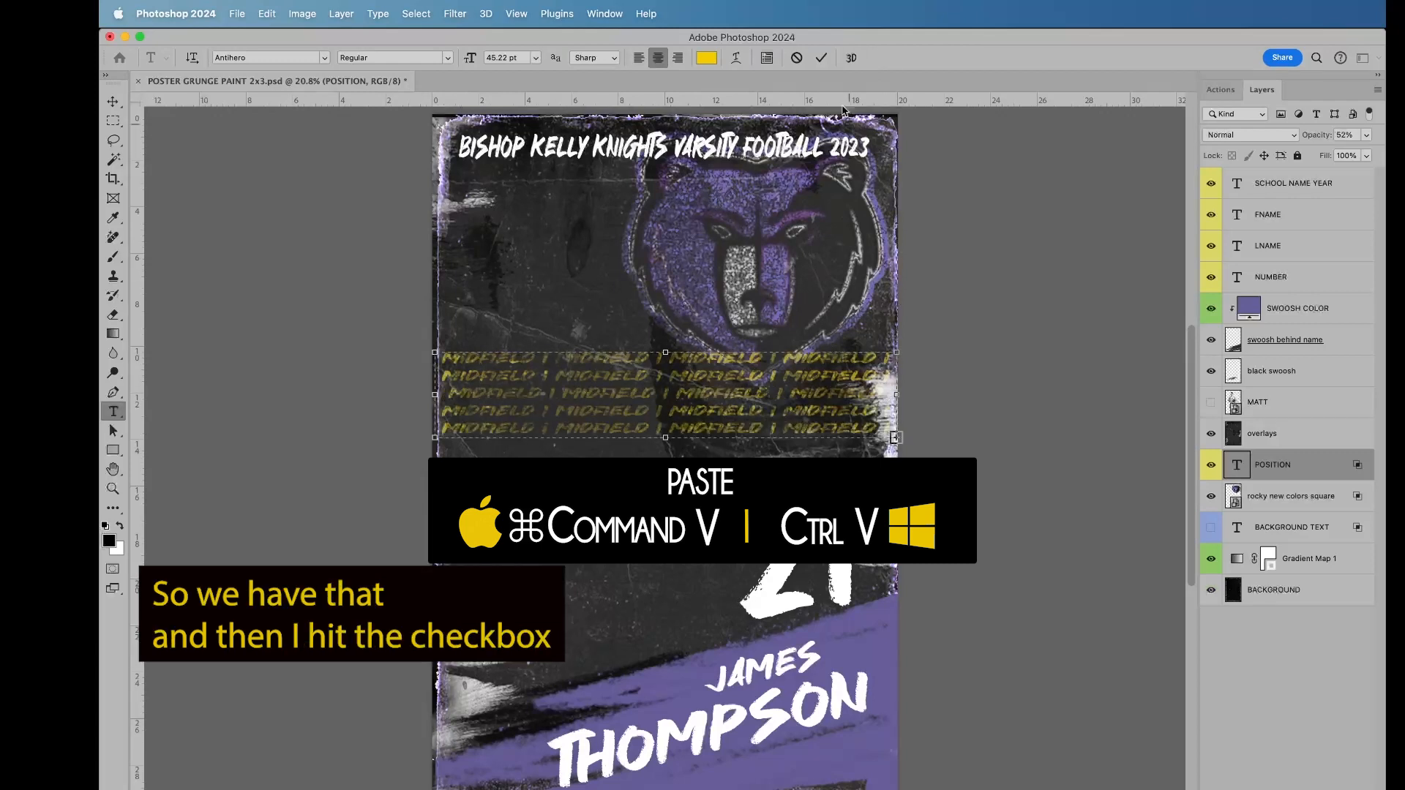
pyautogui.click(822, 60)
pyautogui.press('v')
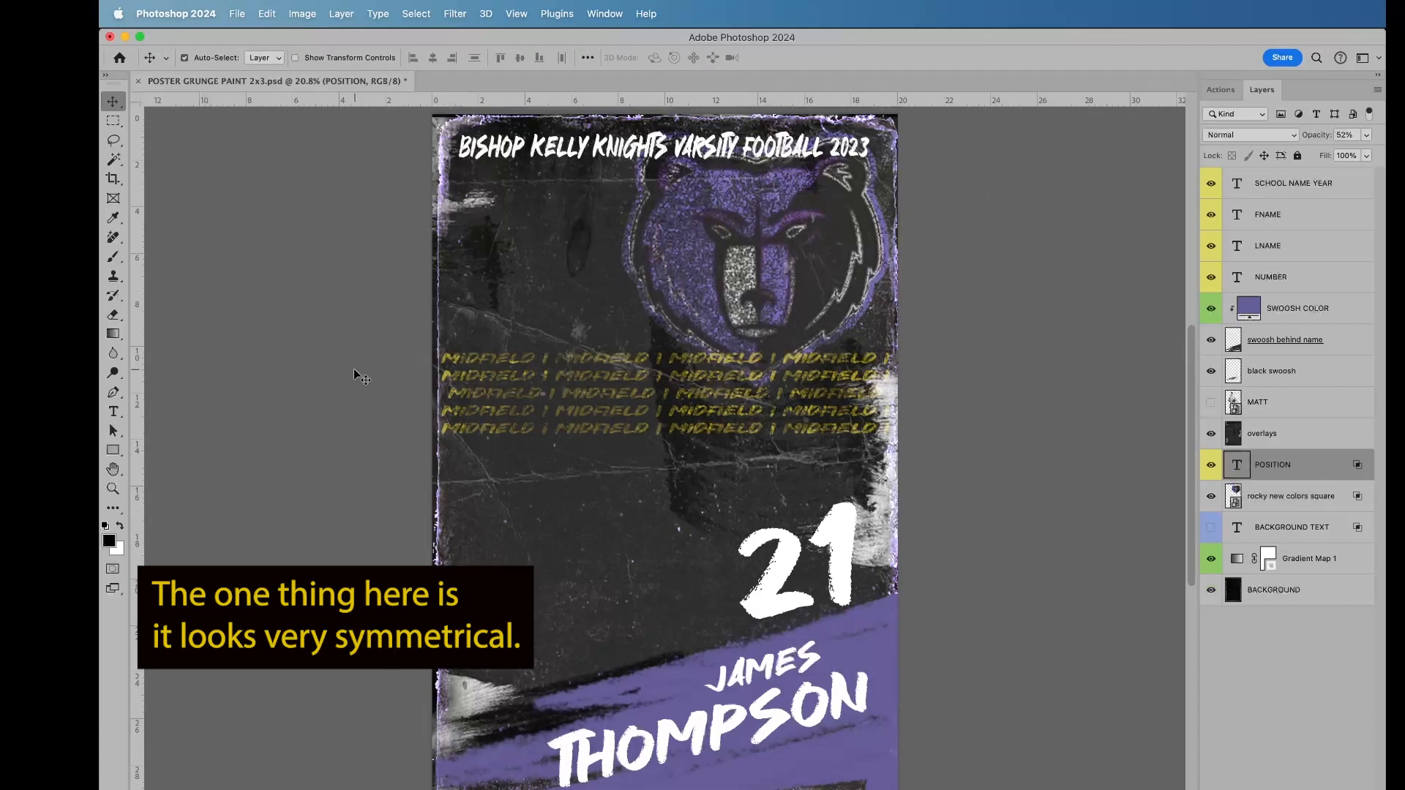
# Step: Insert extra spaces at random gaps in the POSITION layer's MIDFIELD rows to make them less symmetrical, and commit the text
pyautogui.doubleClick(1237, 465)
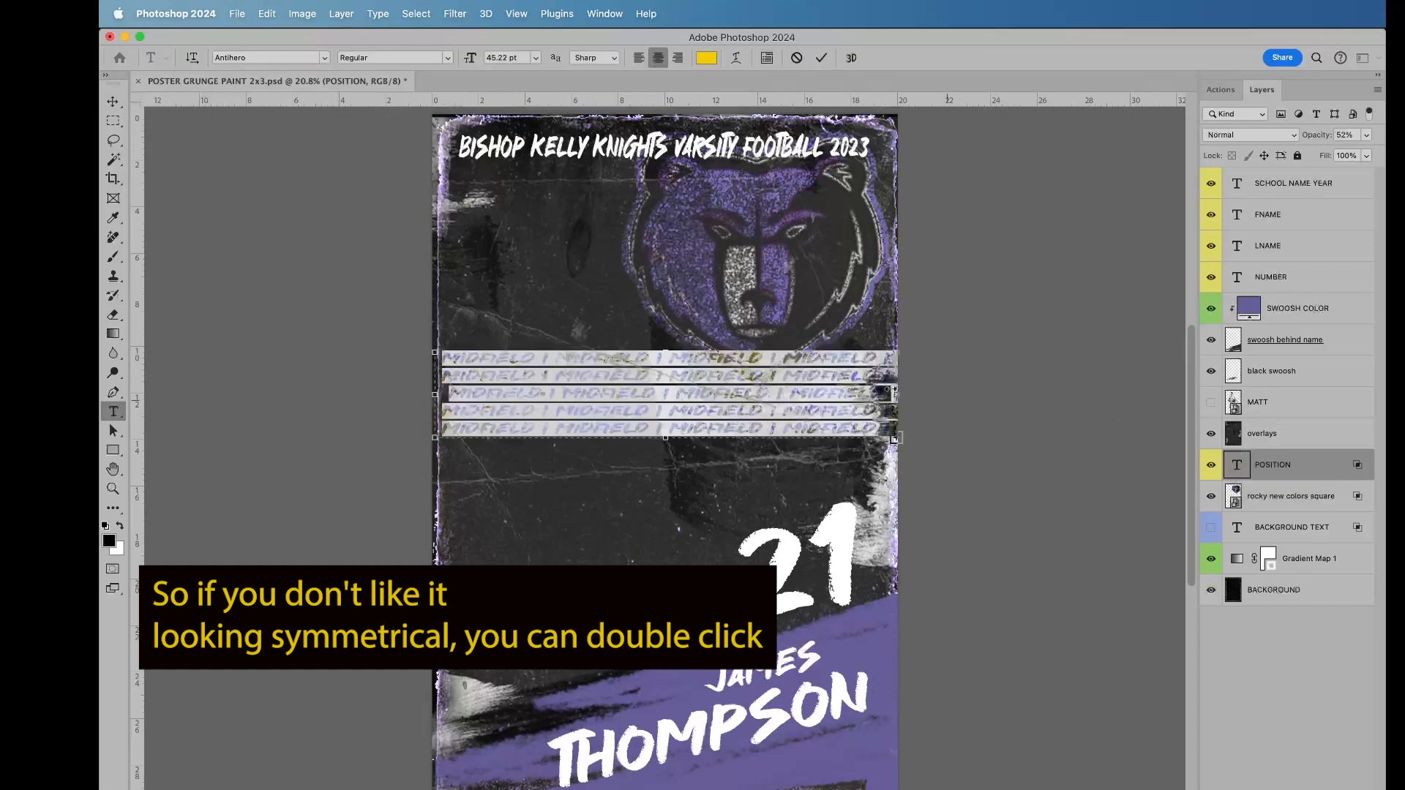
pyautogui.click(779, 376)
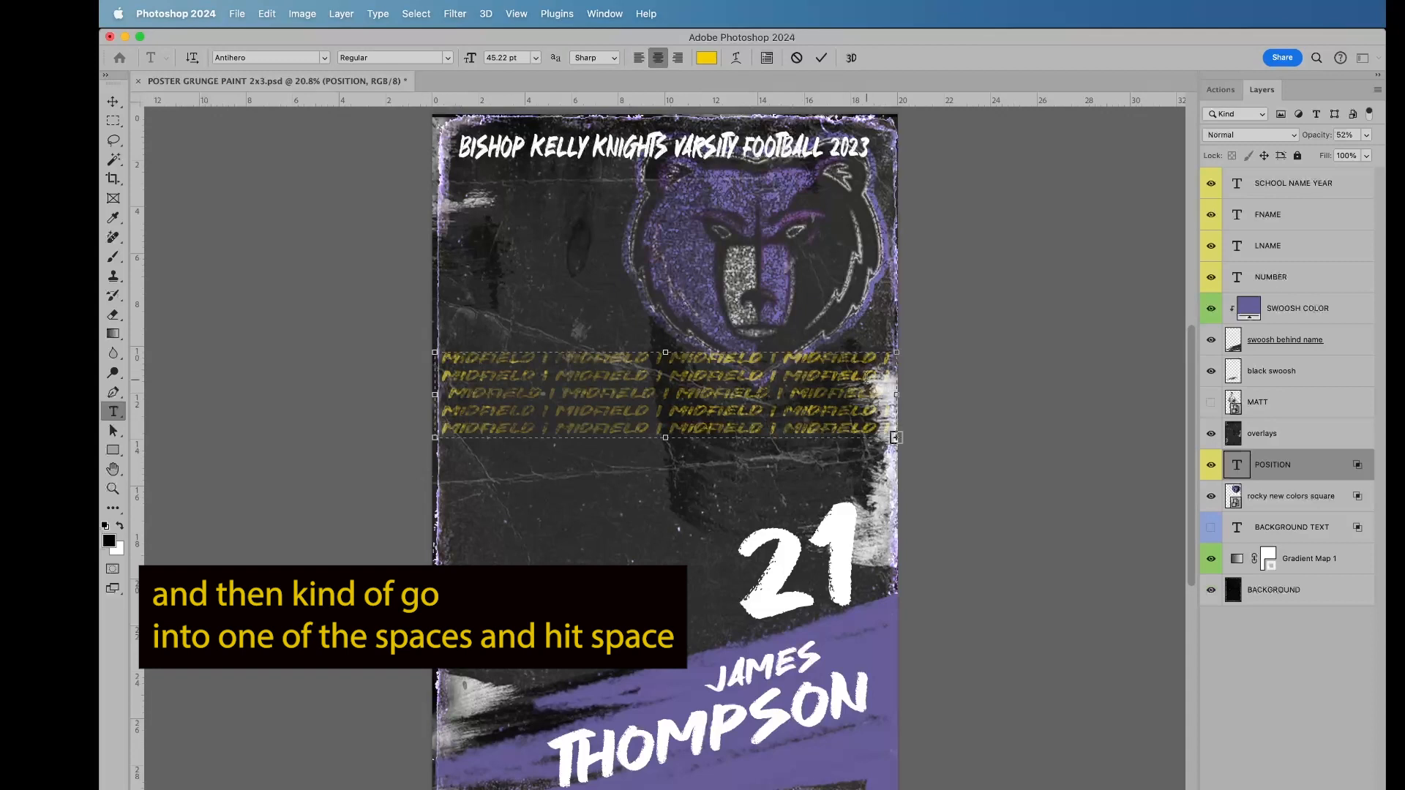
pyautogui.click(549, 411)
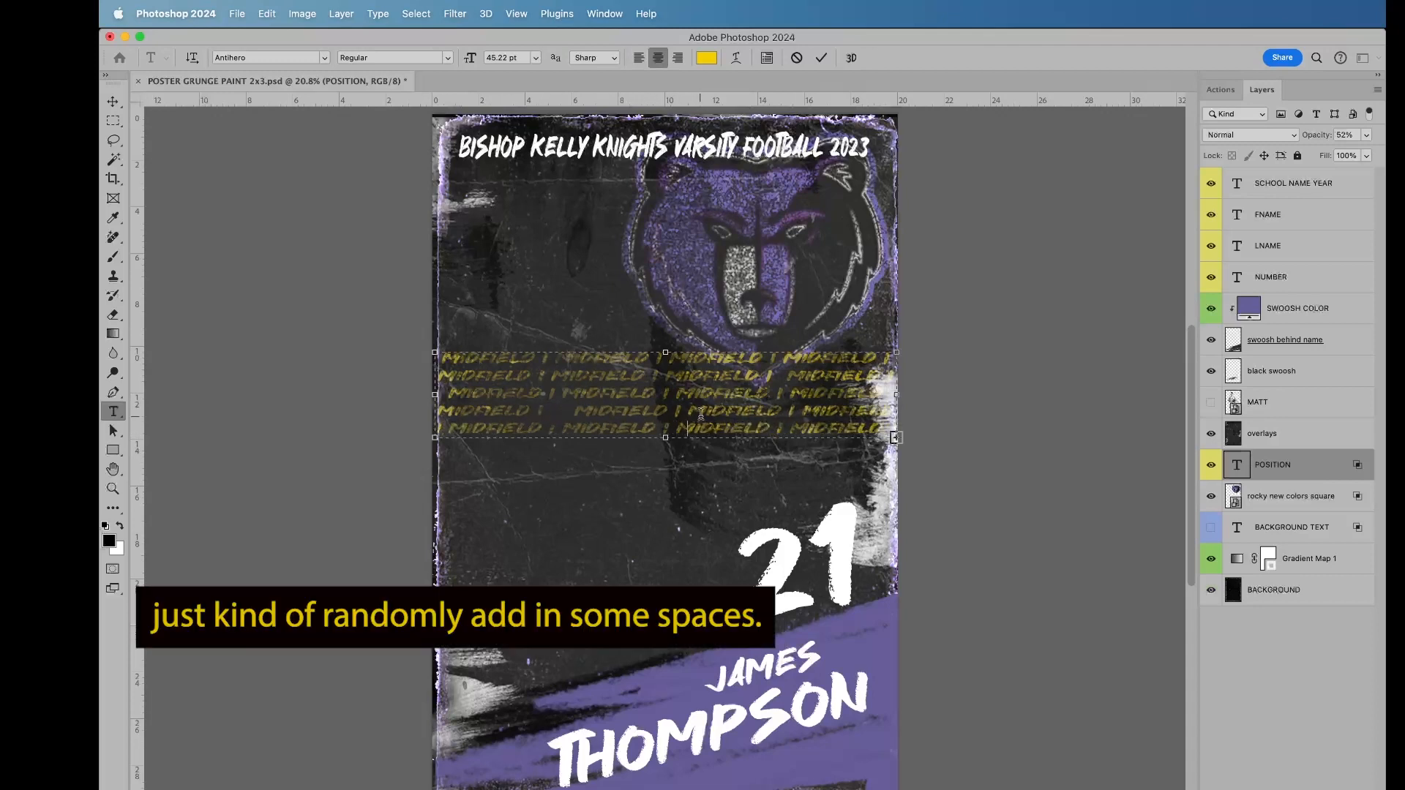
pyautogui.click(675, 428)
pyautogui.click(546, 376)
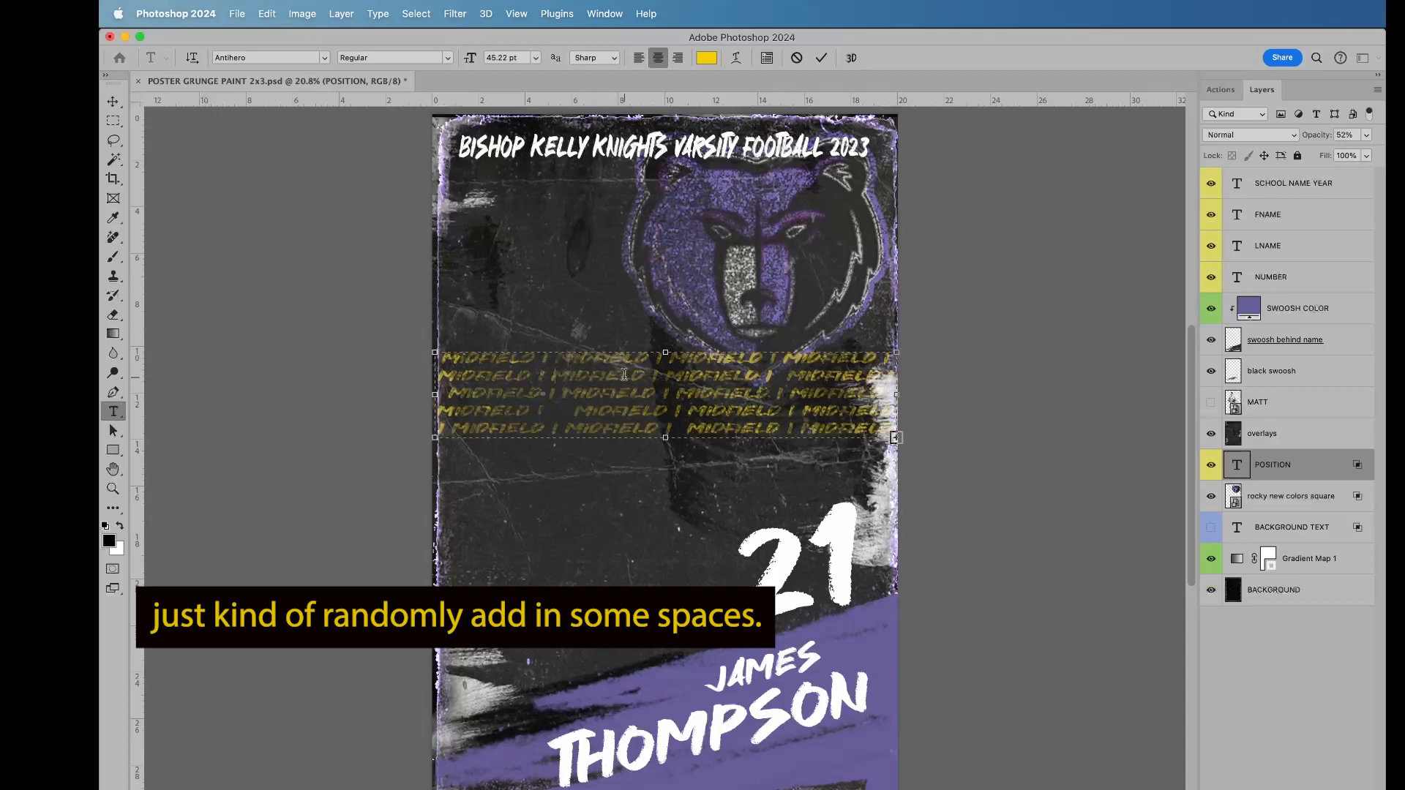
pyautogui.click(794, 358)
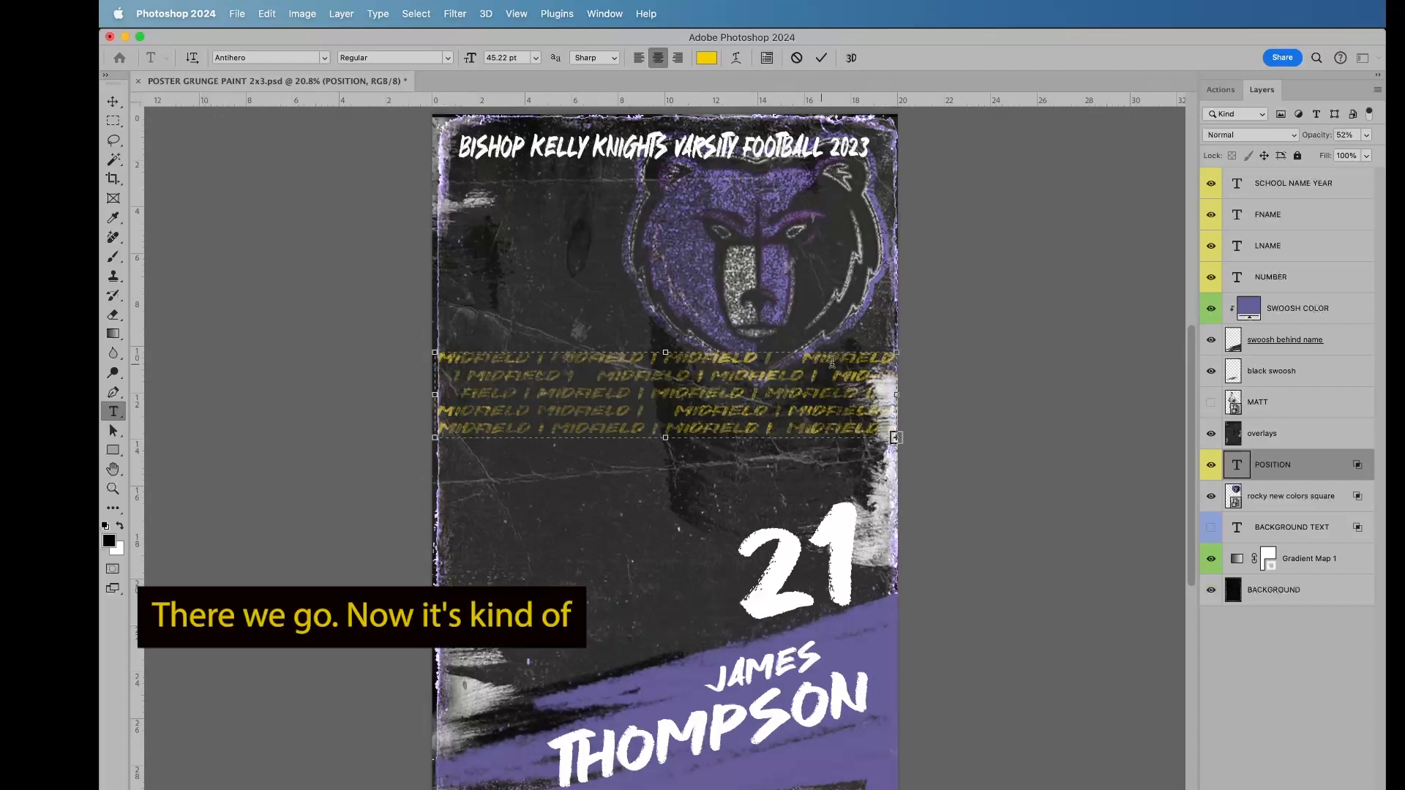
pyautogui.press('BackSpace')
pyautogui.press('BackSpace')
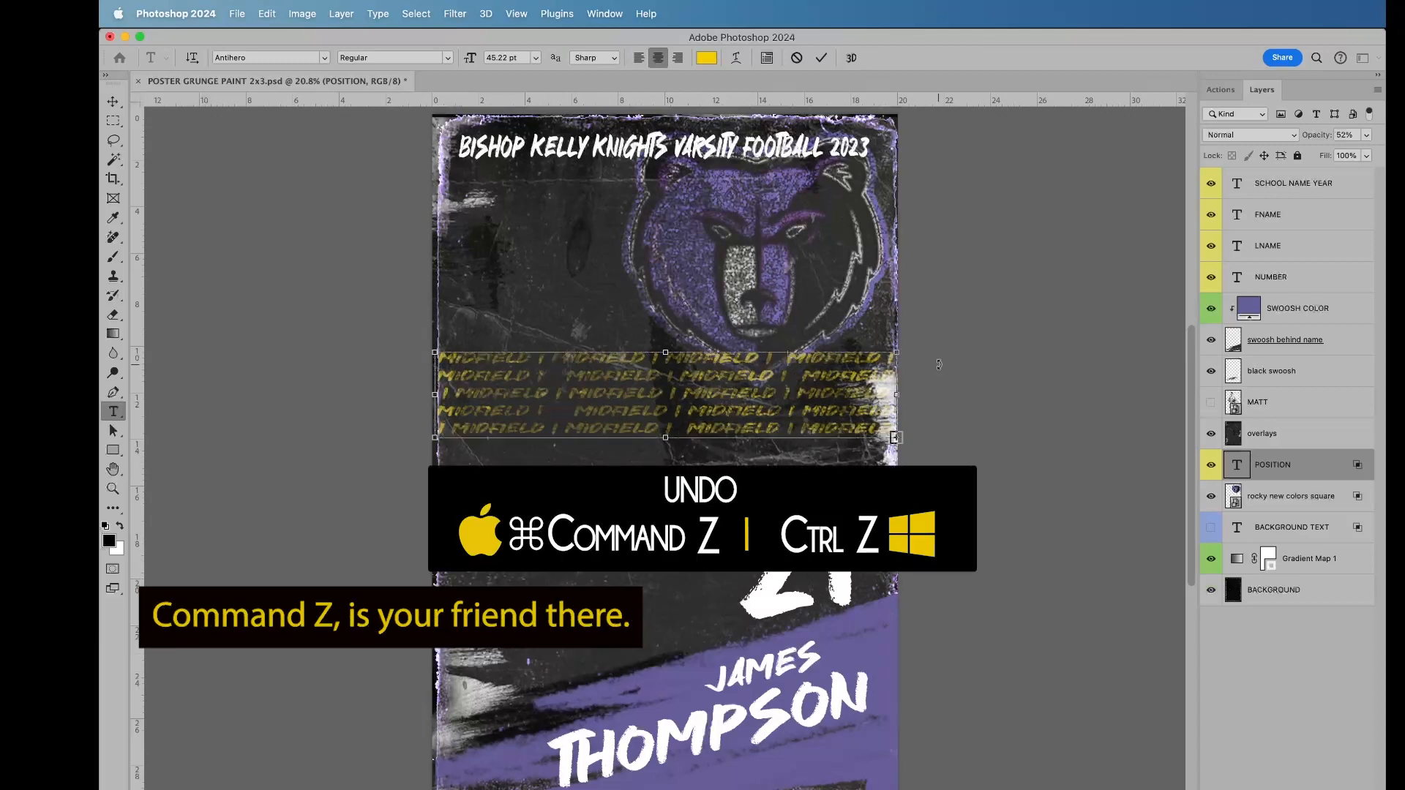
pyautogui.press('super+z')
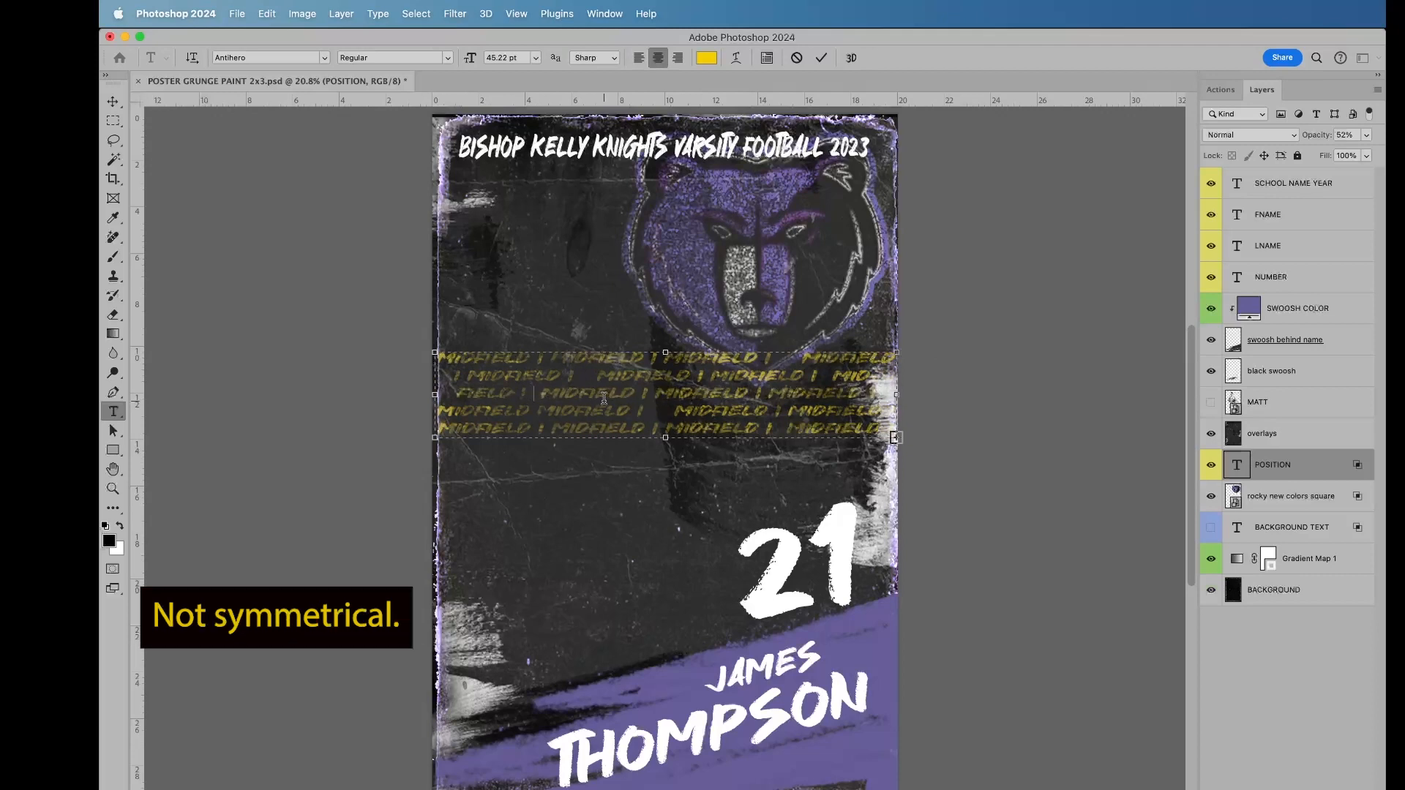
pyautogui.click(821, 58)
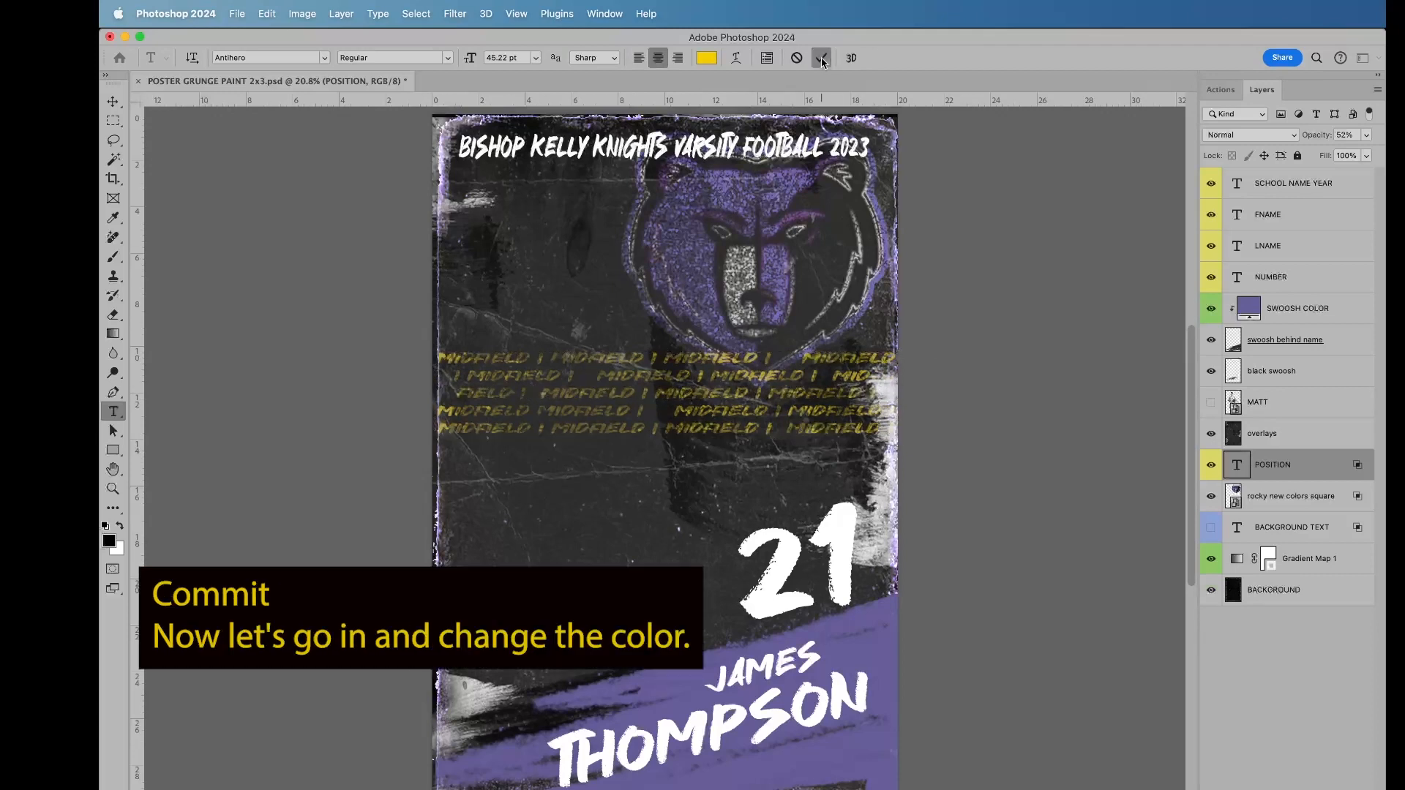
pyautogui.press('v')
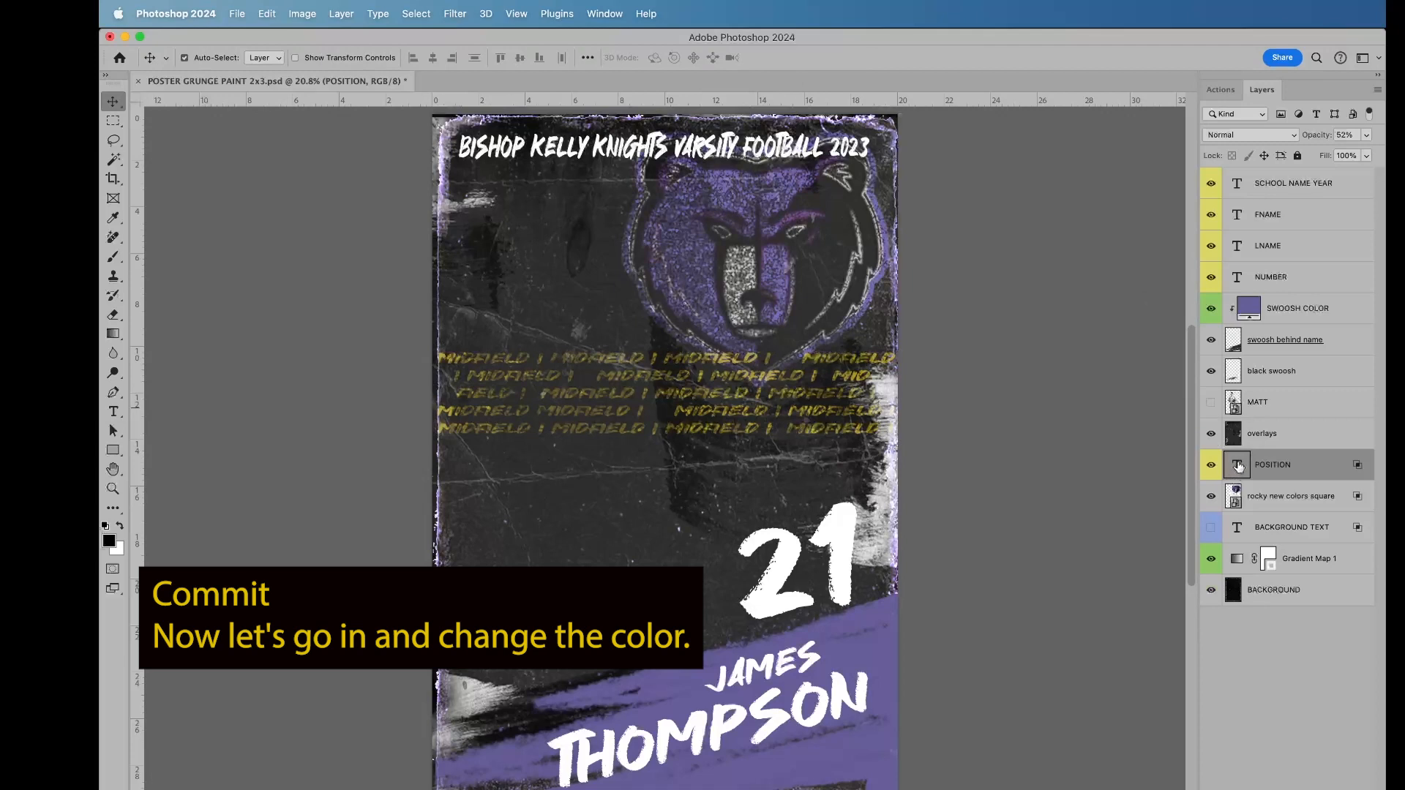
# Step: Recolor all the POSITION text to pale lavender #dedbec, commit it, and show the player photo layer again
pyautogui.doubleClick(1238, 466)
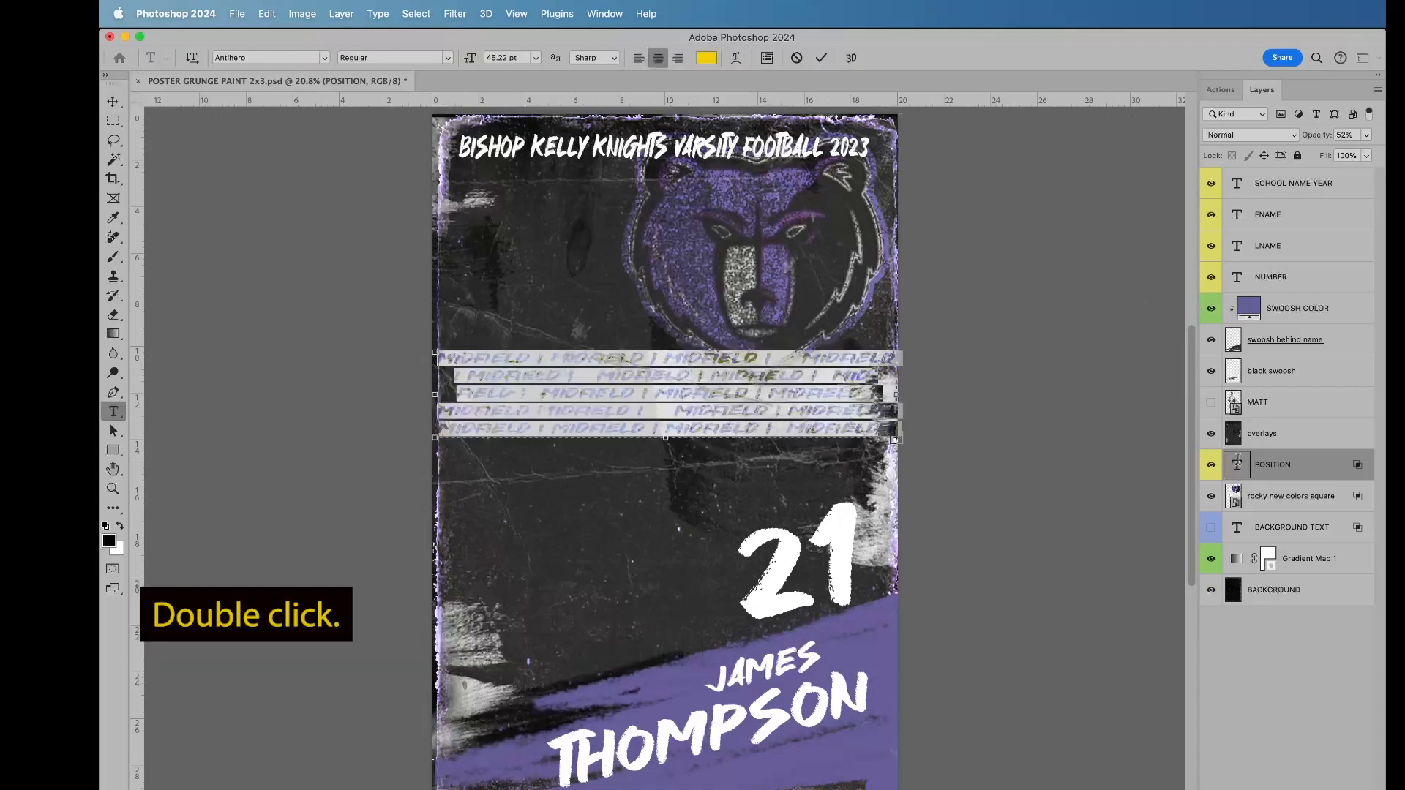
pyautogui.click(706, 58)
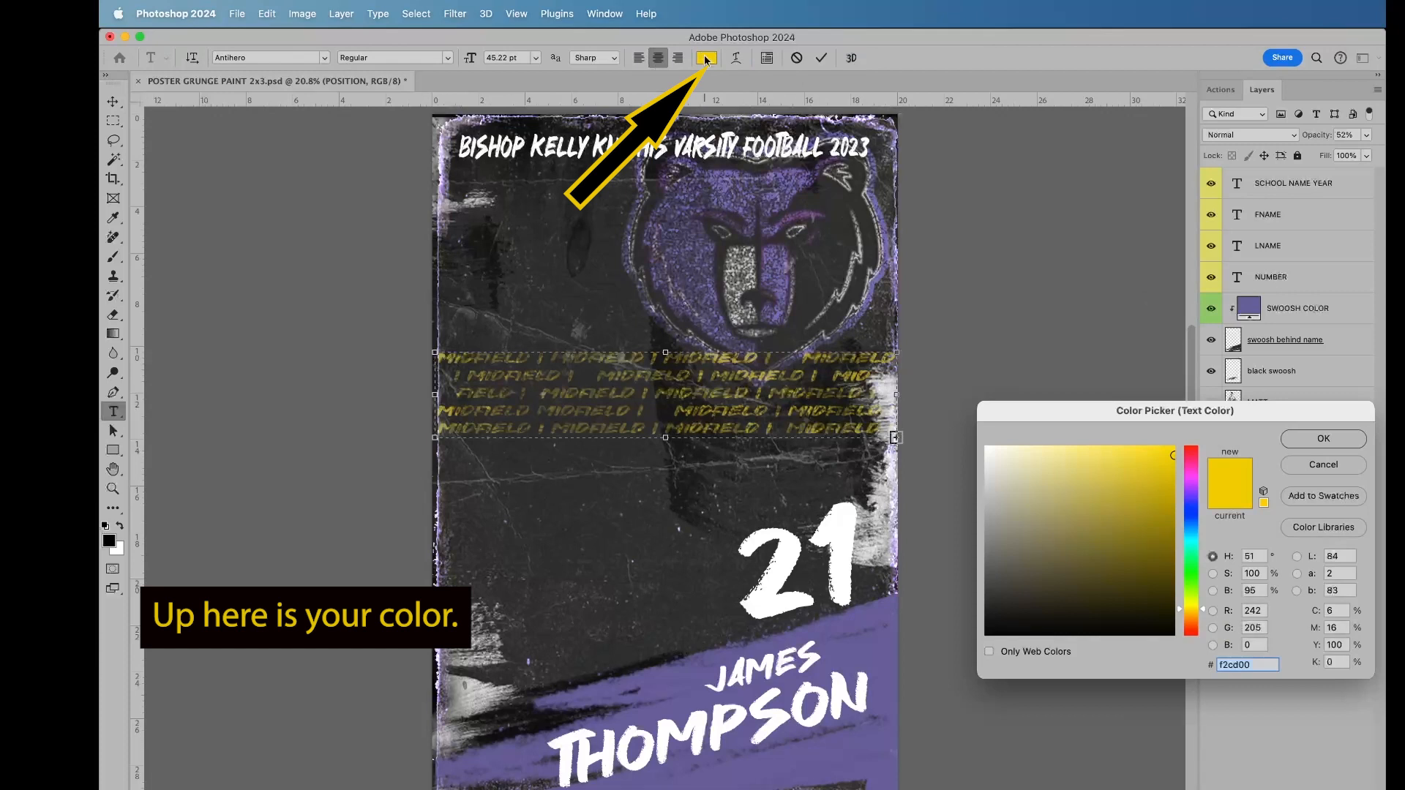
pyautogui.click(876, 645)
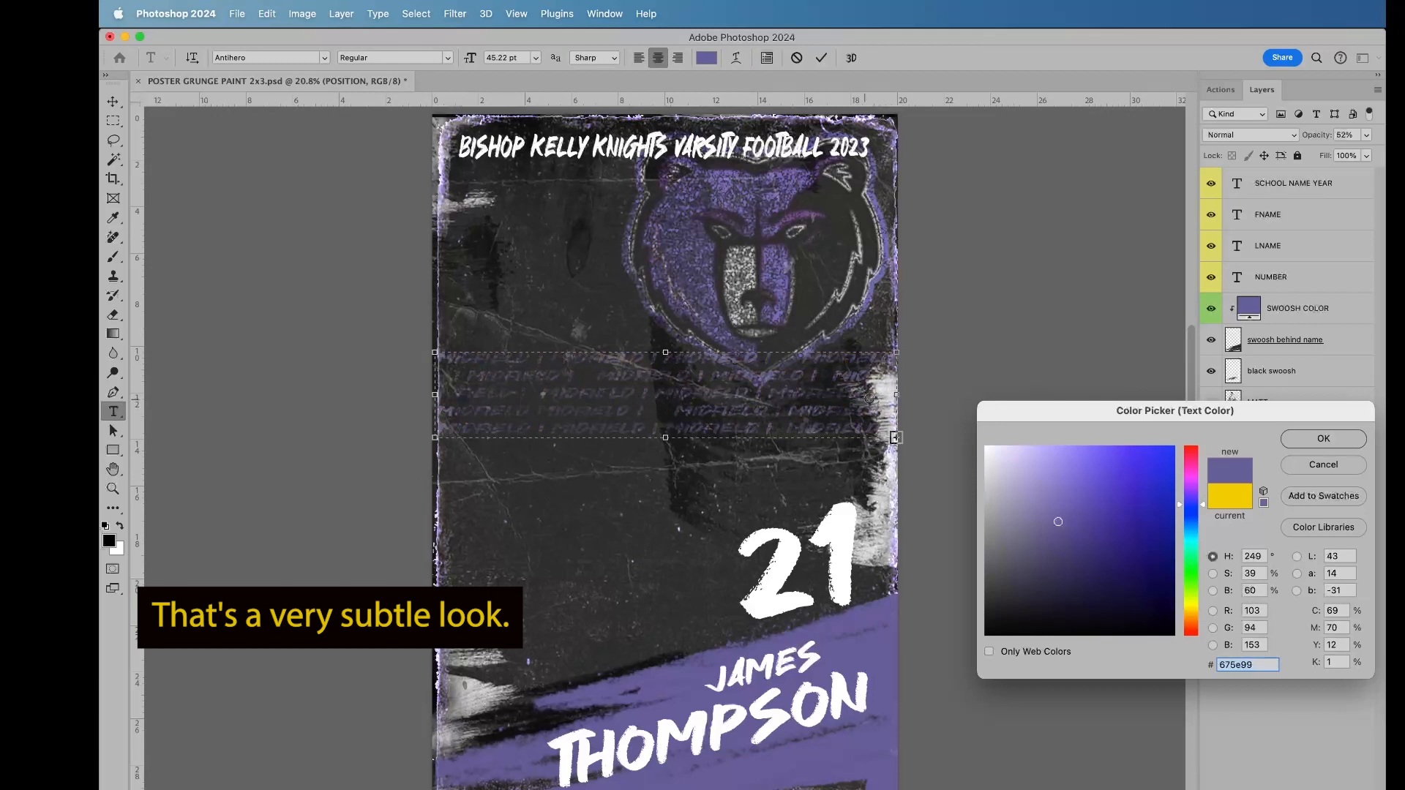
pyautogui.click(998, 459)
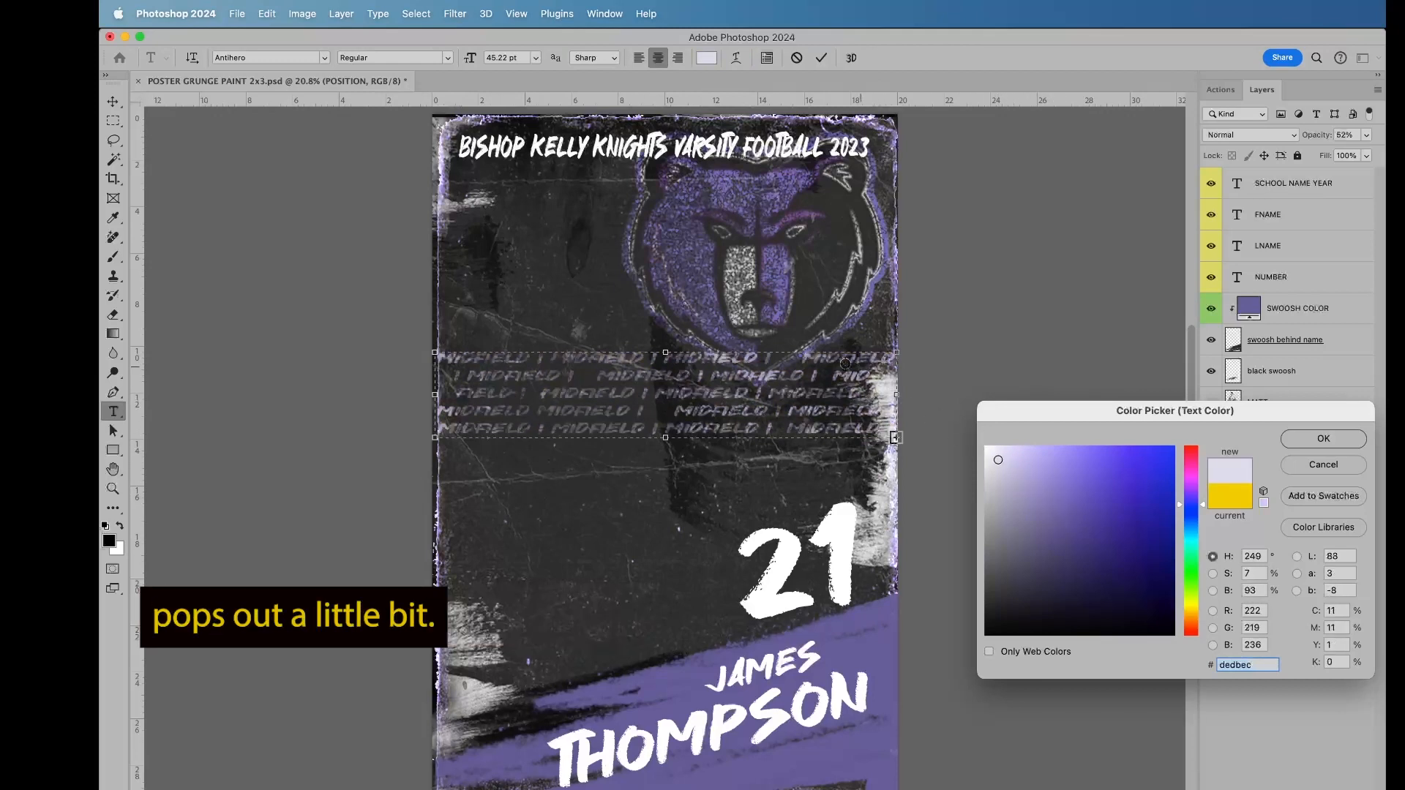
pyautogui.click(1324, 442)
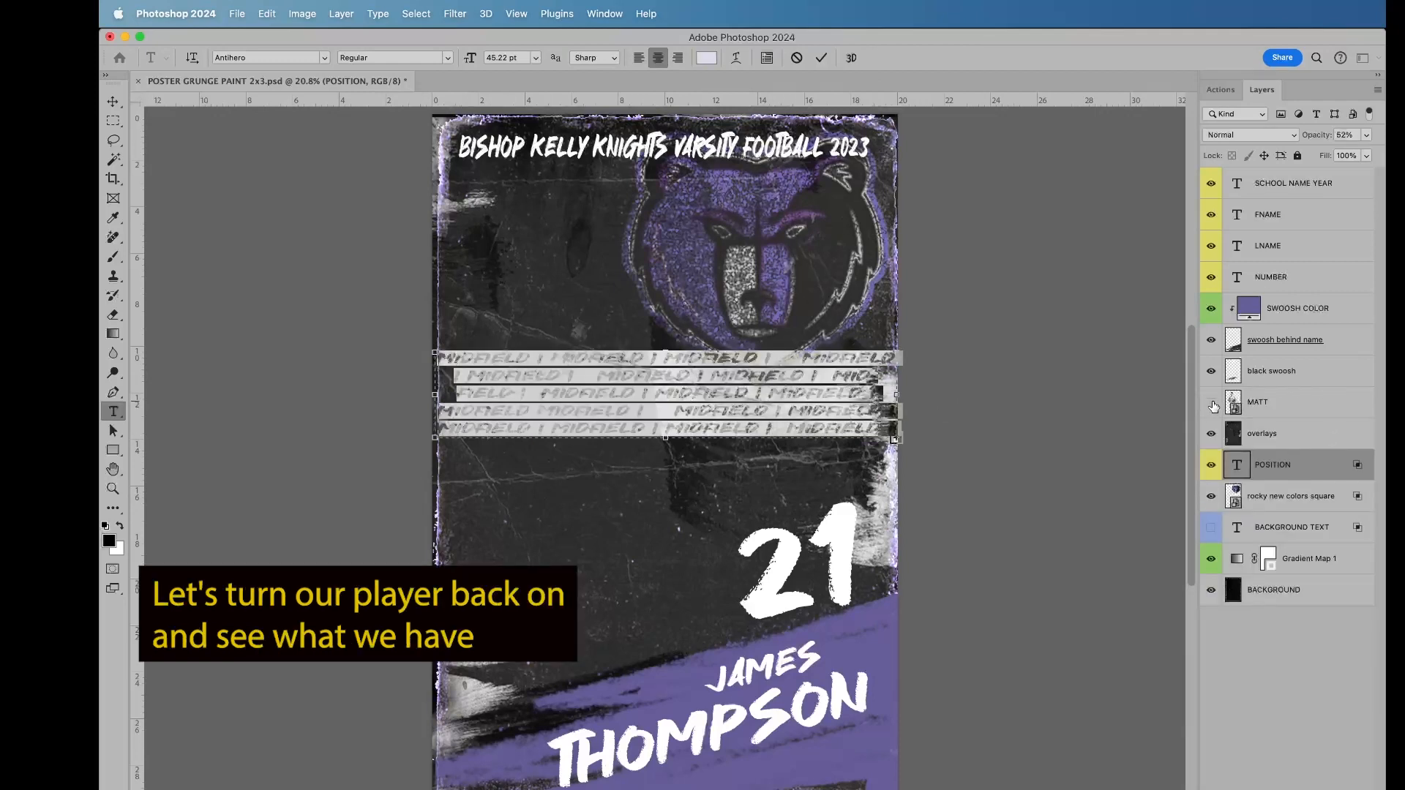
pyautogui.click(822, 57)
pyautogui.press('v')
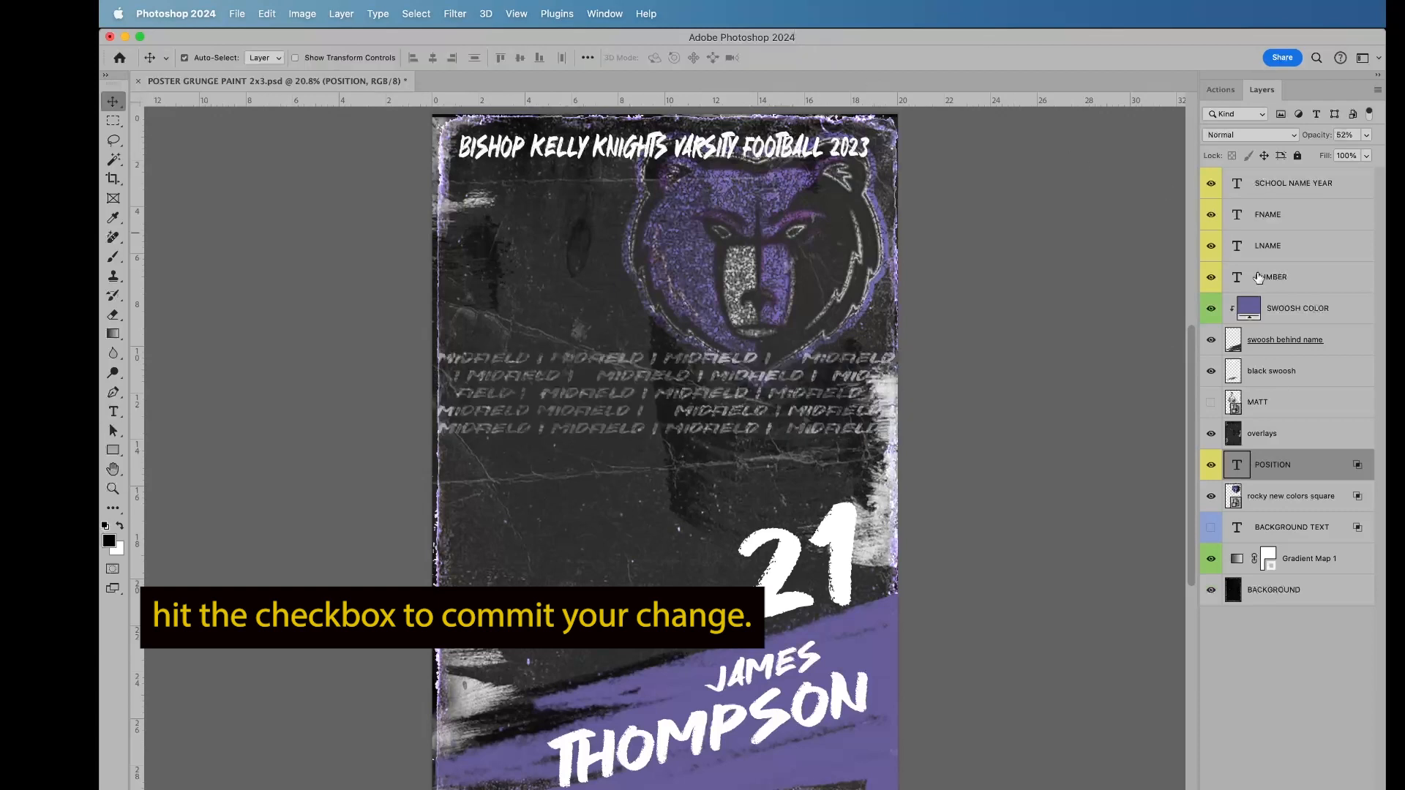
pyautogui.click(1211, 403)
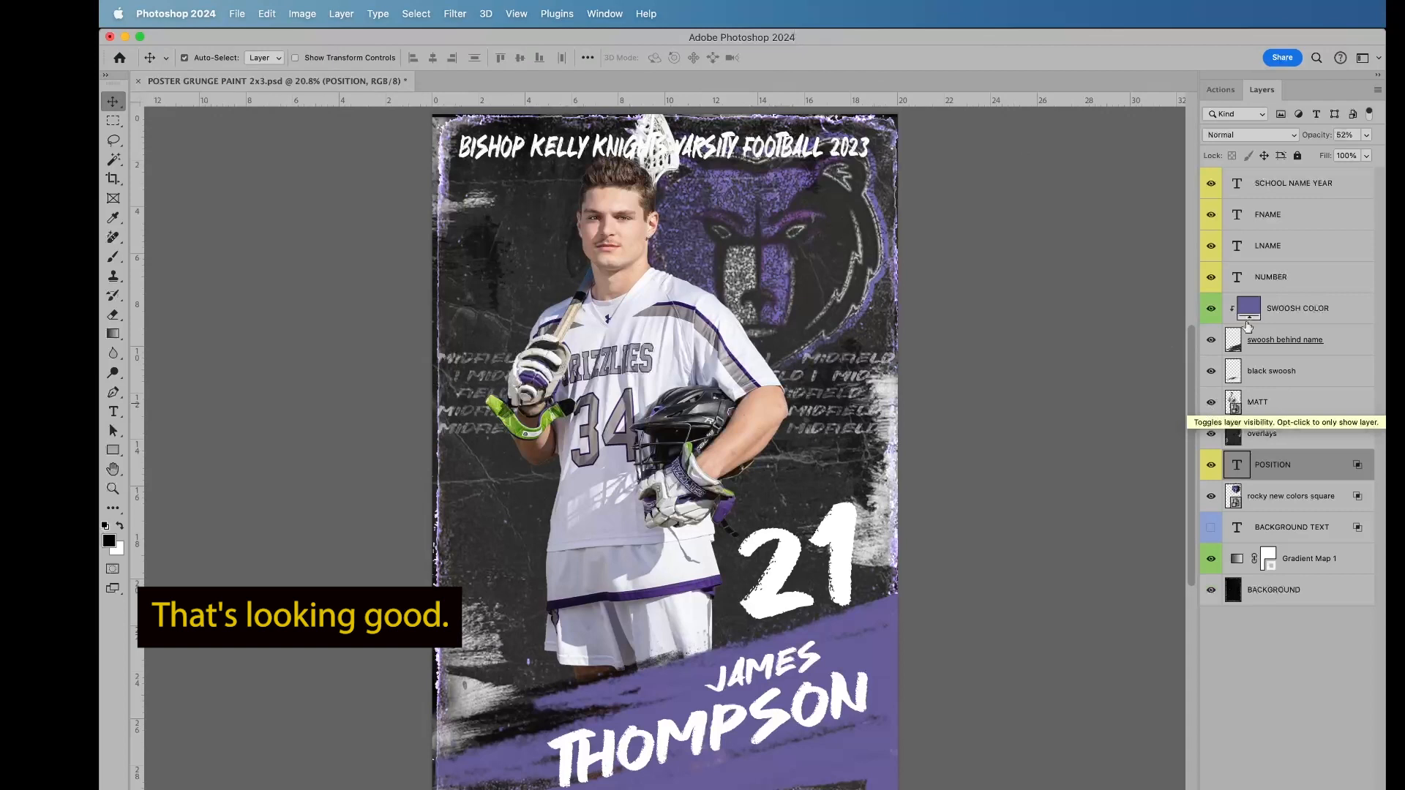
# Step: Replace the SCHOOL NAME YEAR layer's text with "ROCKY LACROSSE VARSITY 2021" and commit it
pyautogui.doubleClick(1237, 183)
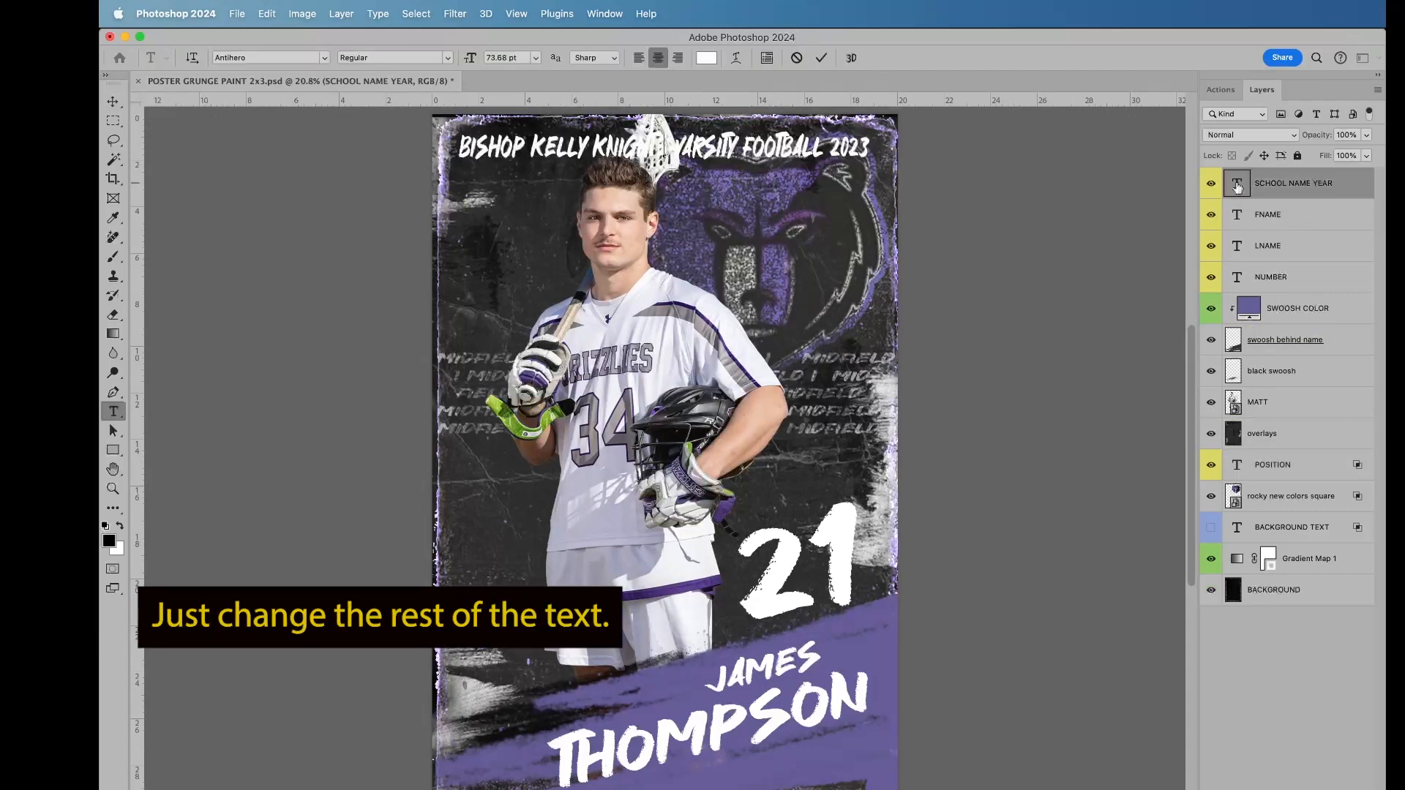
pyautogui.press('BackSpace')
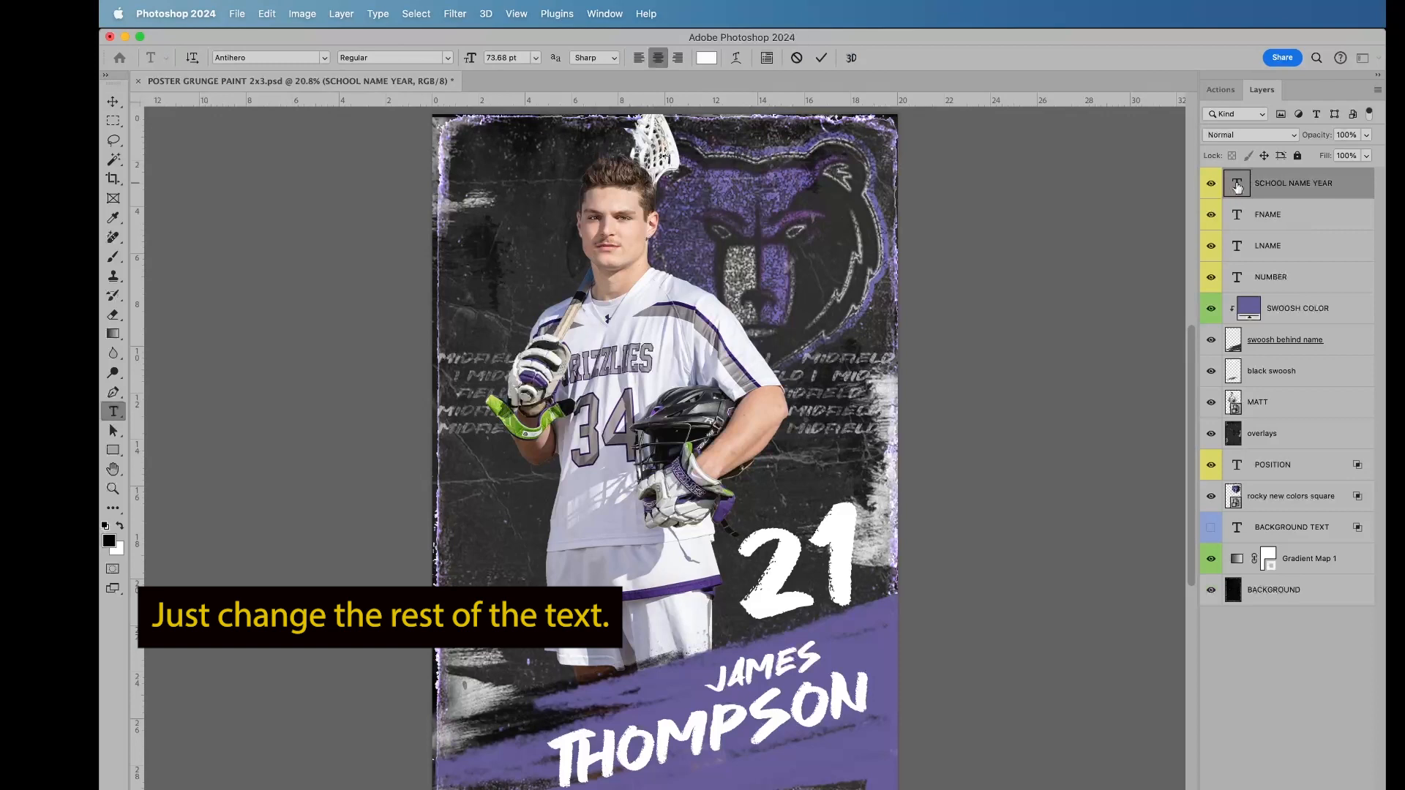
pyautogui.write('ROCKY LACROSSE V')
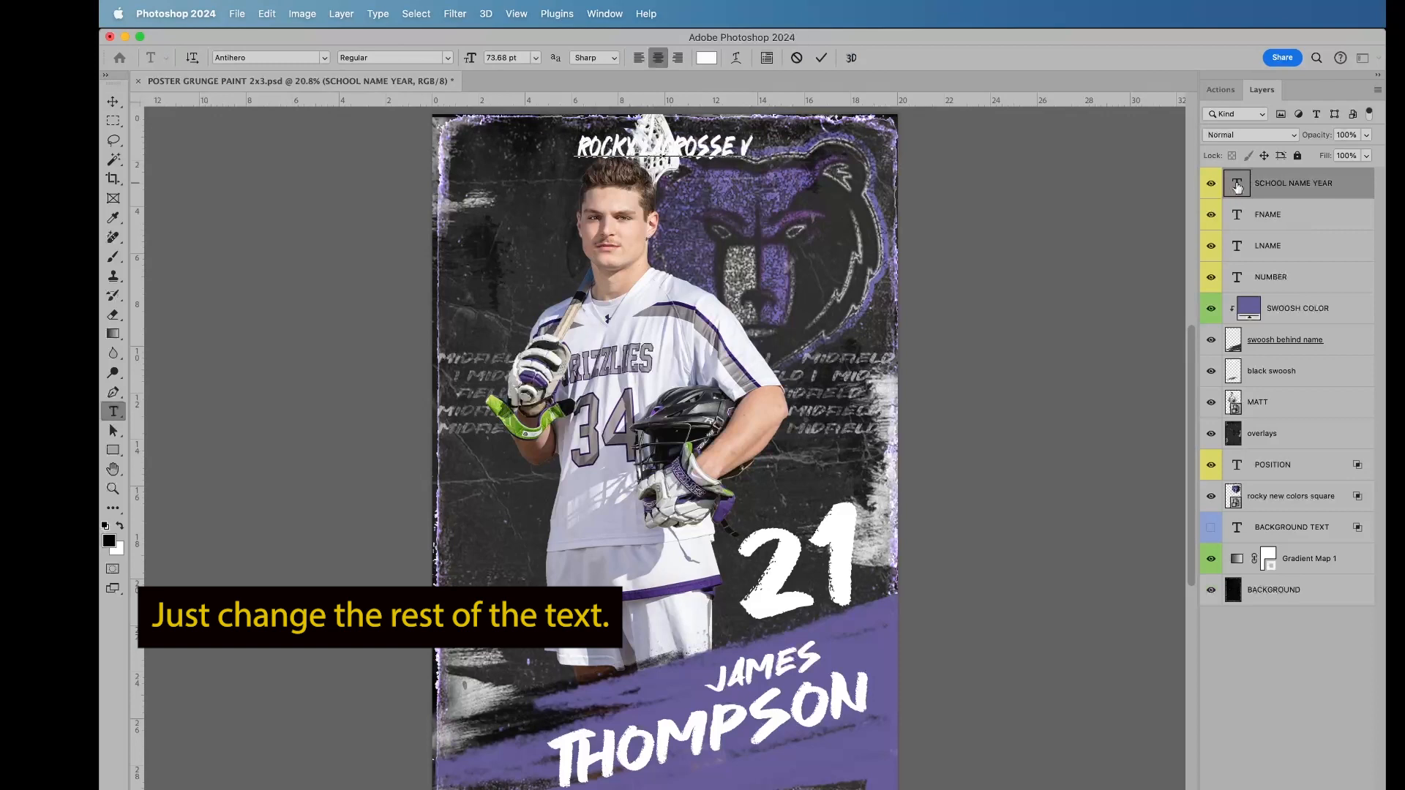
pyautogui.write('ARSITY 2021')
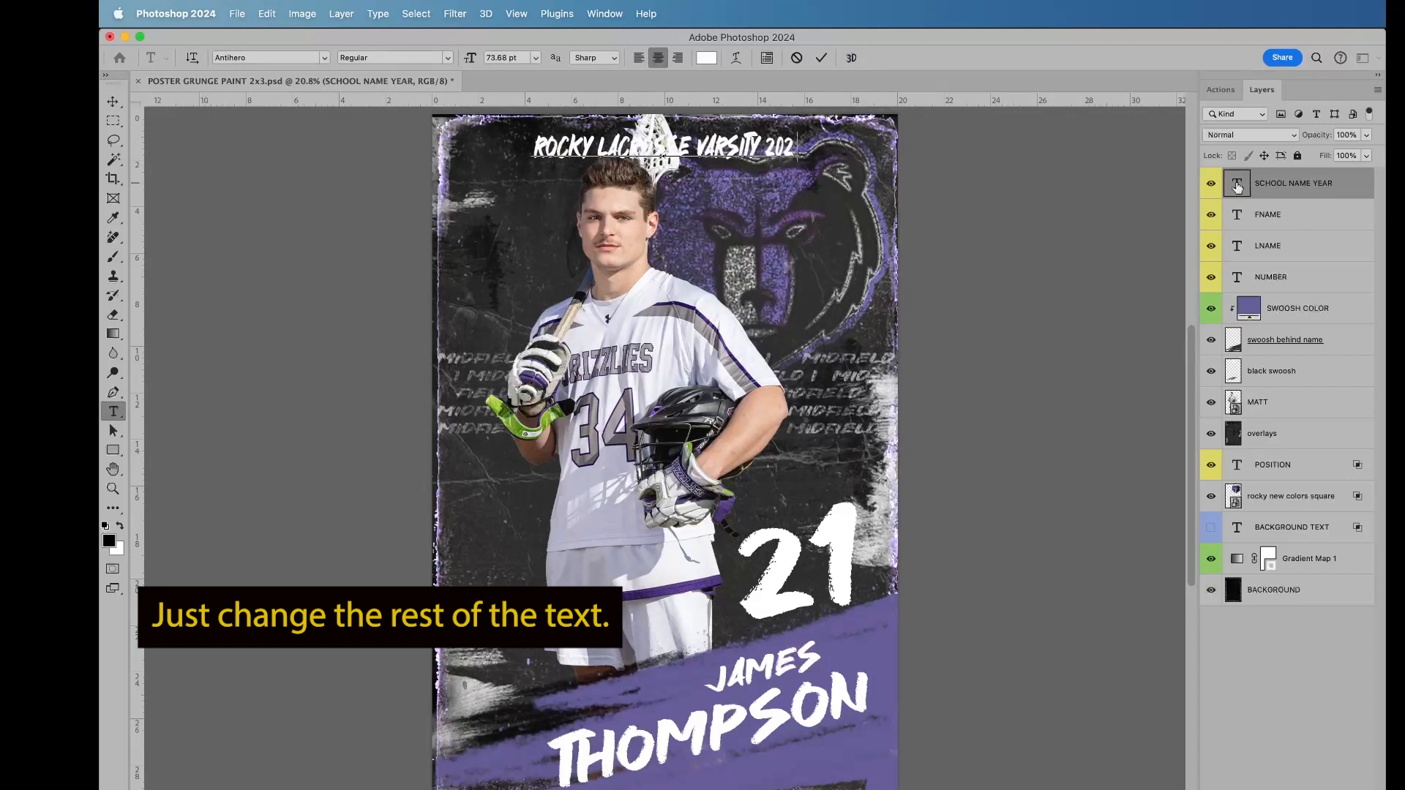
pyautogui.click(821, 60)
pyautogui.press('v')
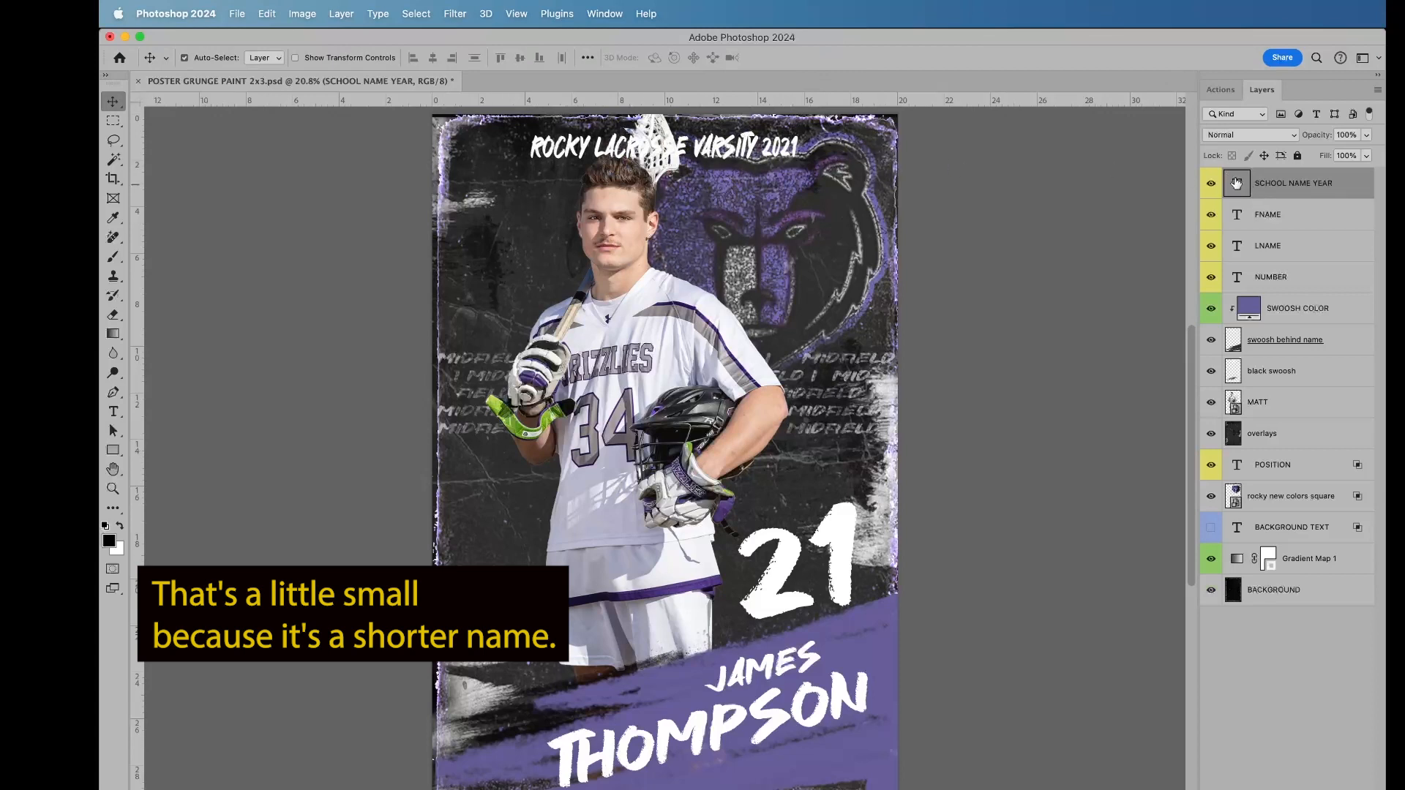
# Step: Scale the school name headline up to about 151% so it spans most of the poster's width
pyautogui.press('super+t')
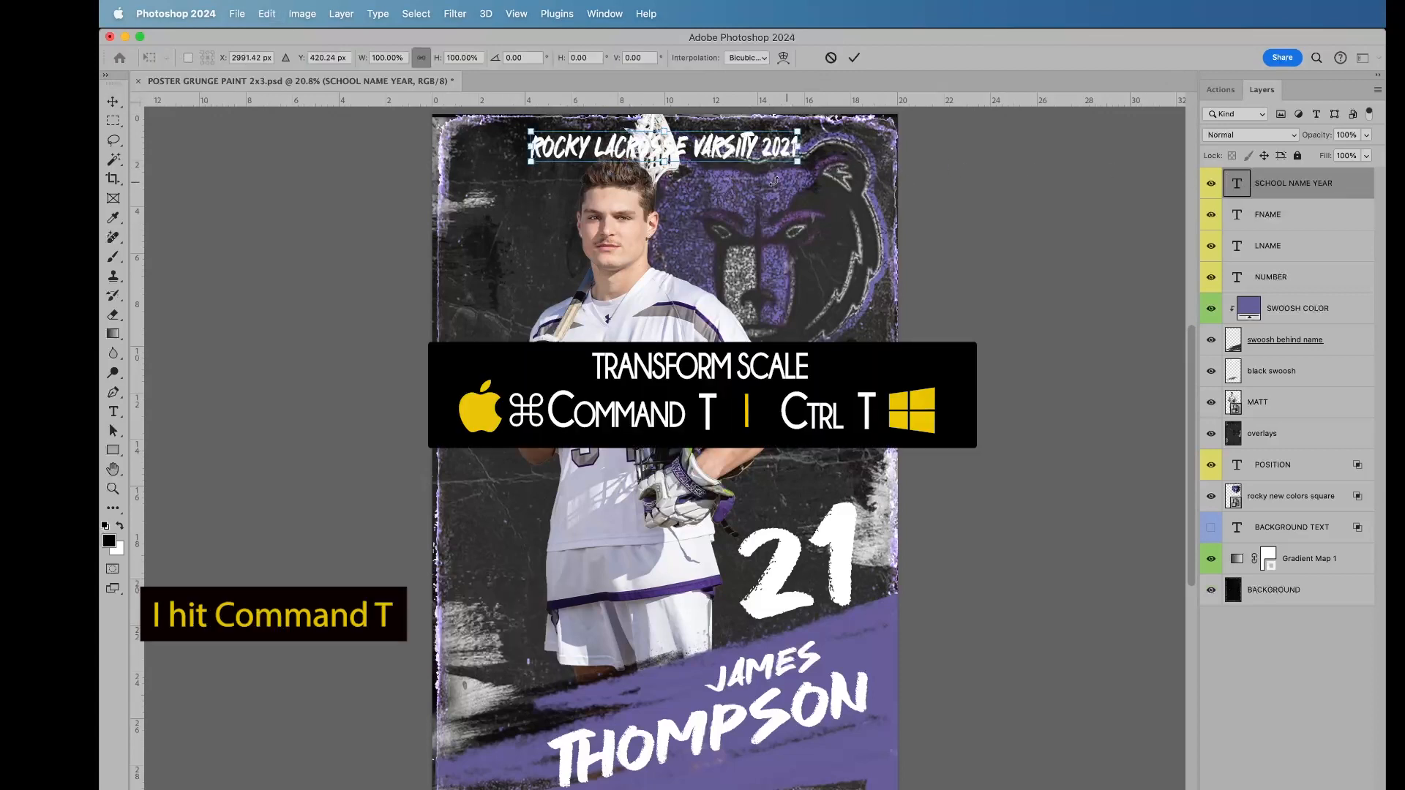
pyautogui.moveTo(796, 150); pyautogui.dragTo(873, 146)
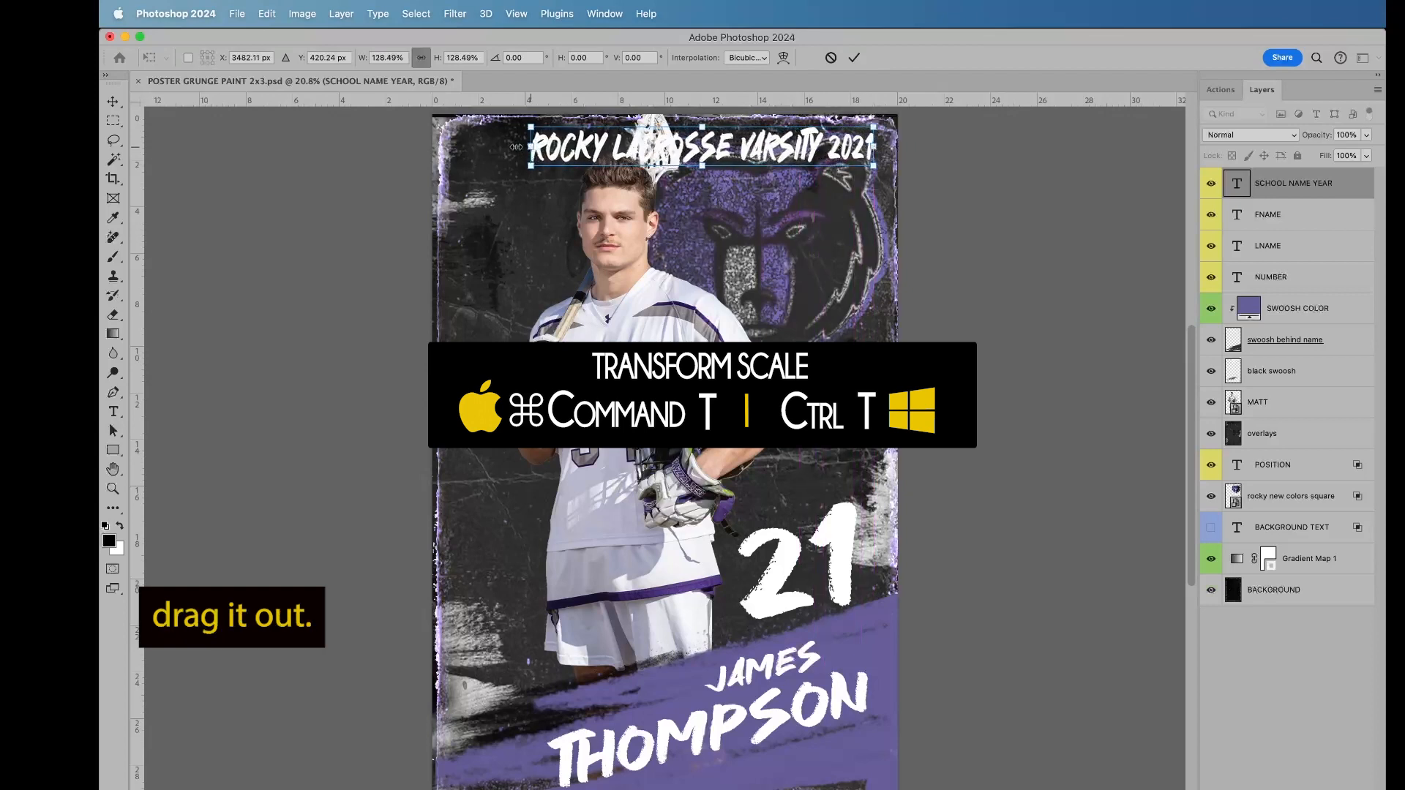
pyautogui.moveTo(531, 146); pyautogui.dragTo(470, 148)
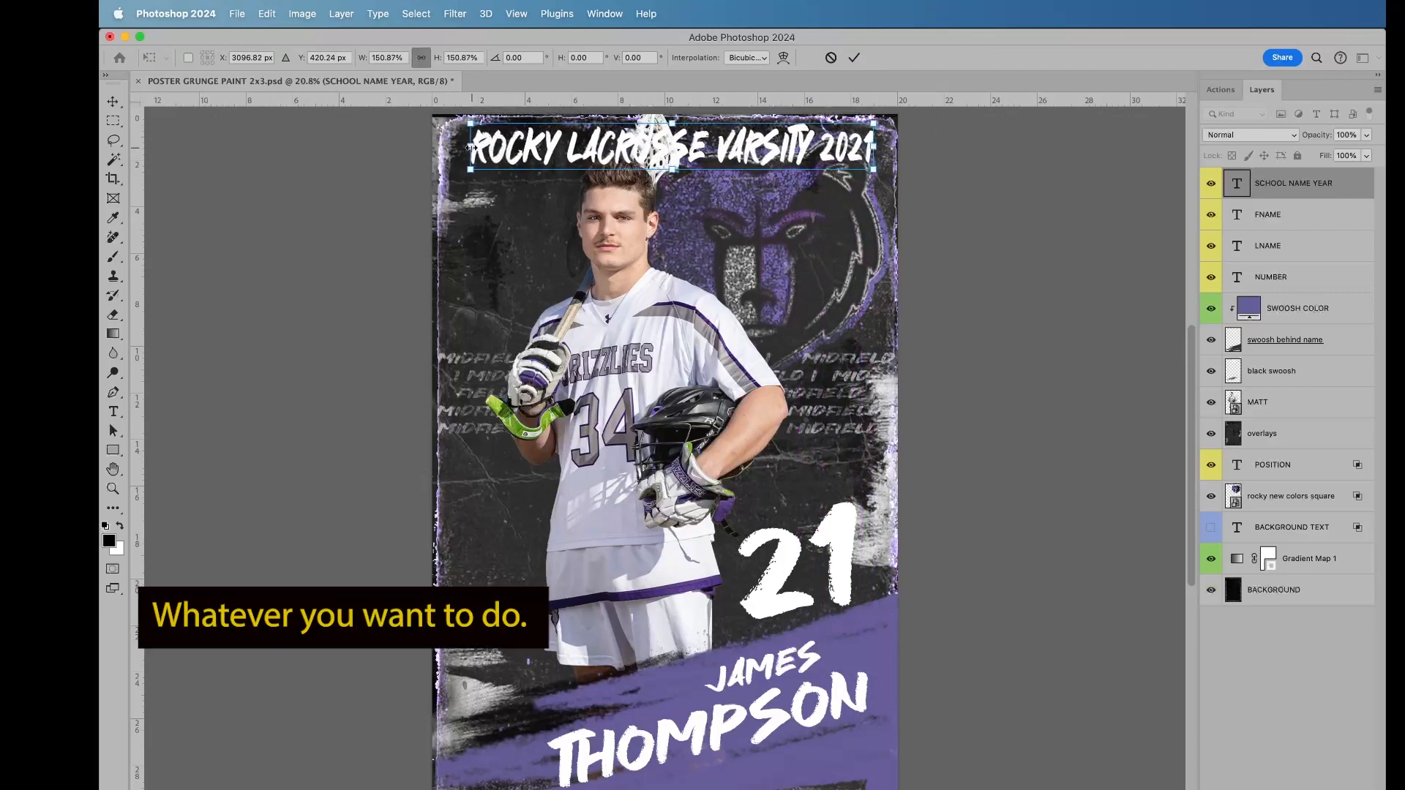
pyautogui.press('Return')
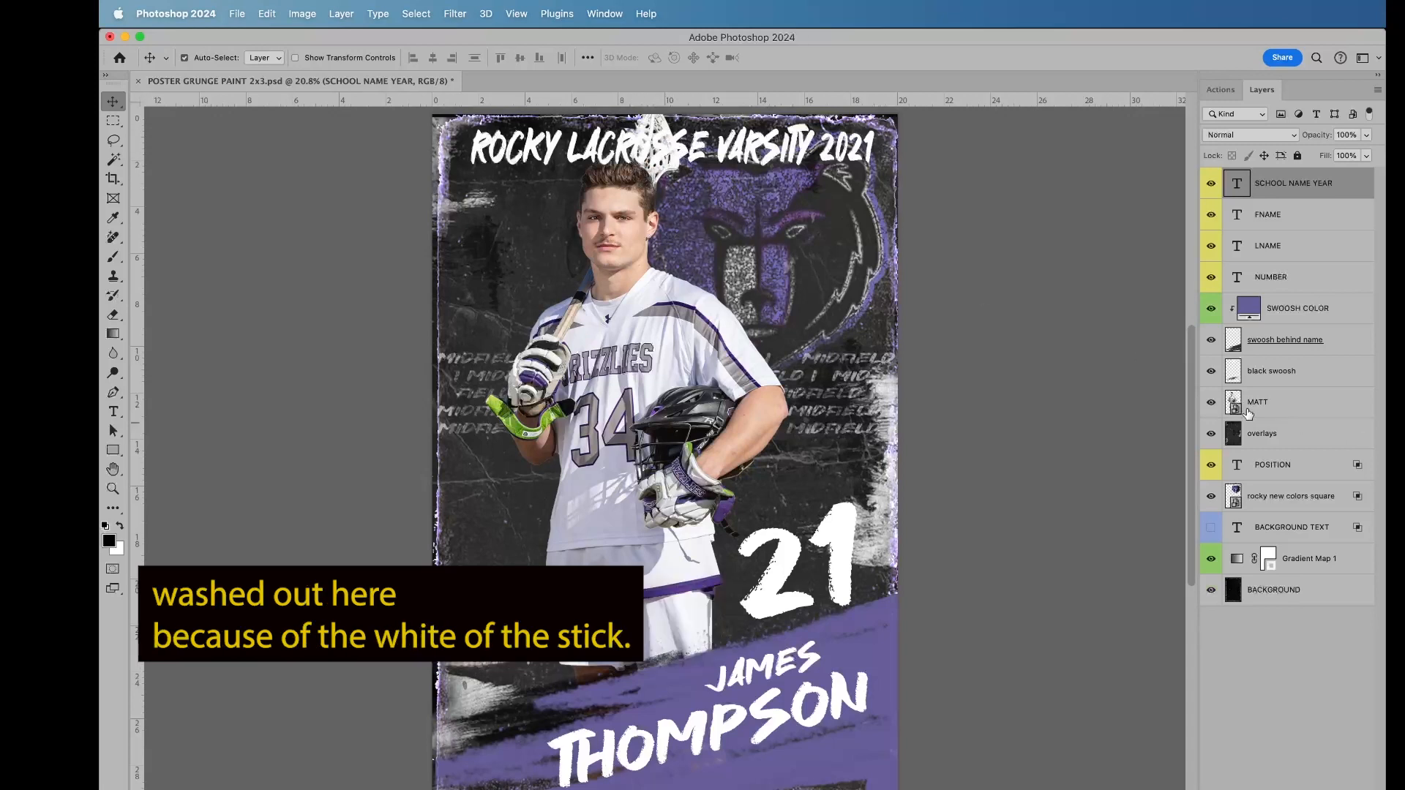
# Step: Create a new layer directly above the player photo and set the Brush tool's hardness to 0%
pyautogui.click(1280, 405)
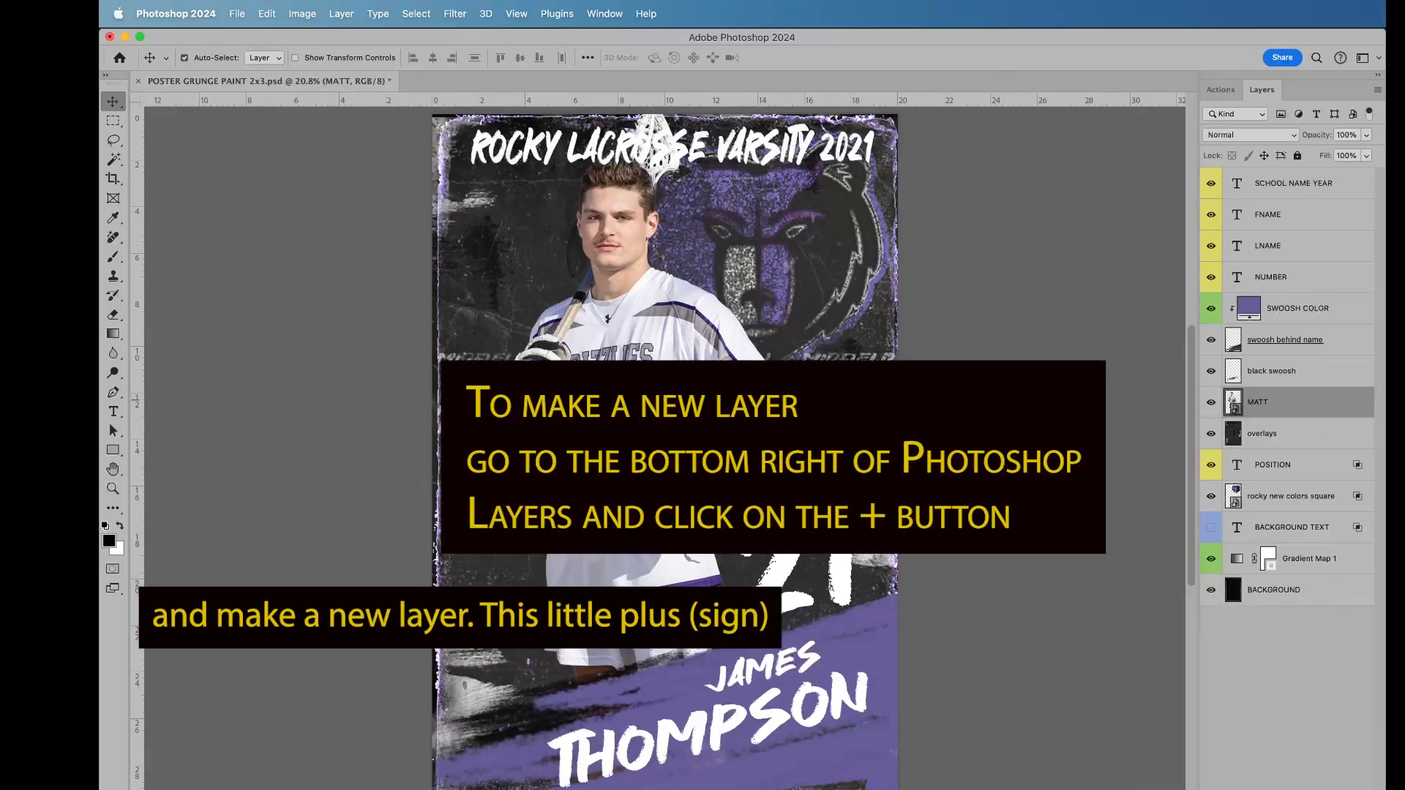
pyautogui.click(1344, 786)
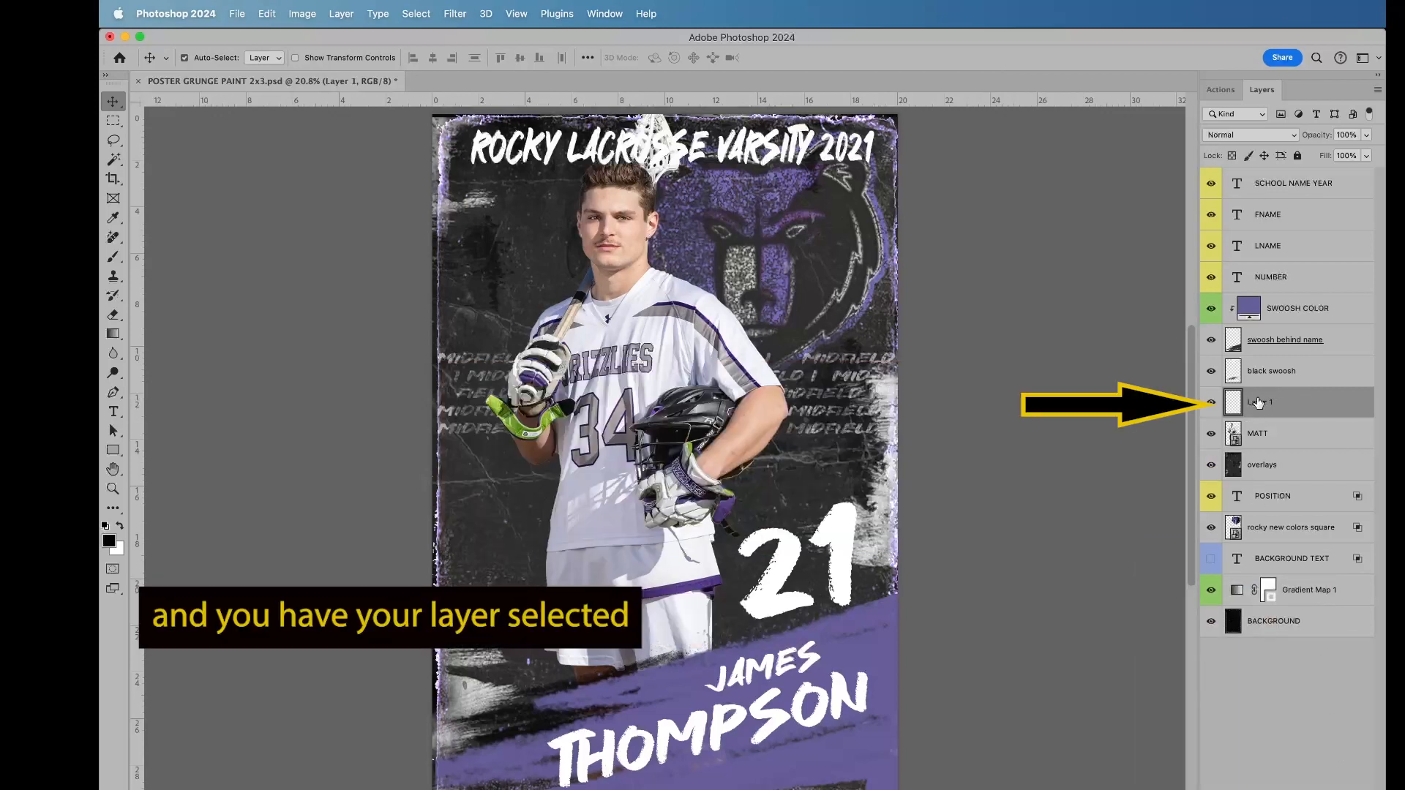
pyautogui.click(111, 258)
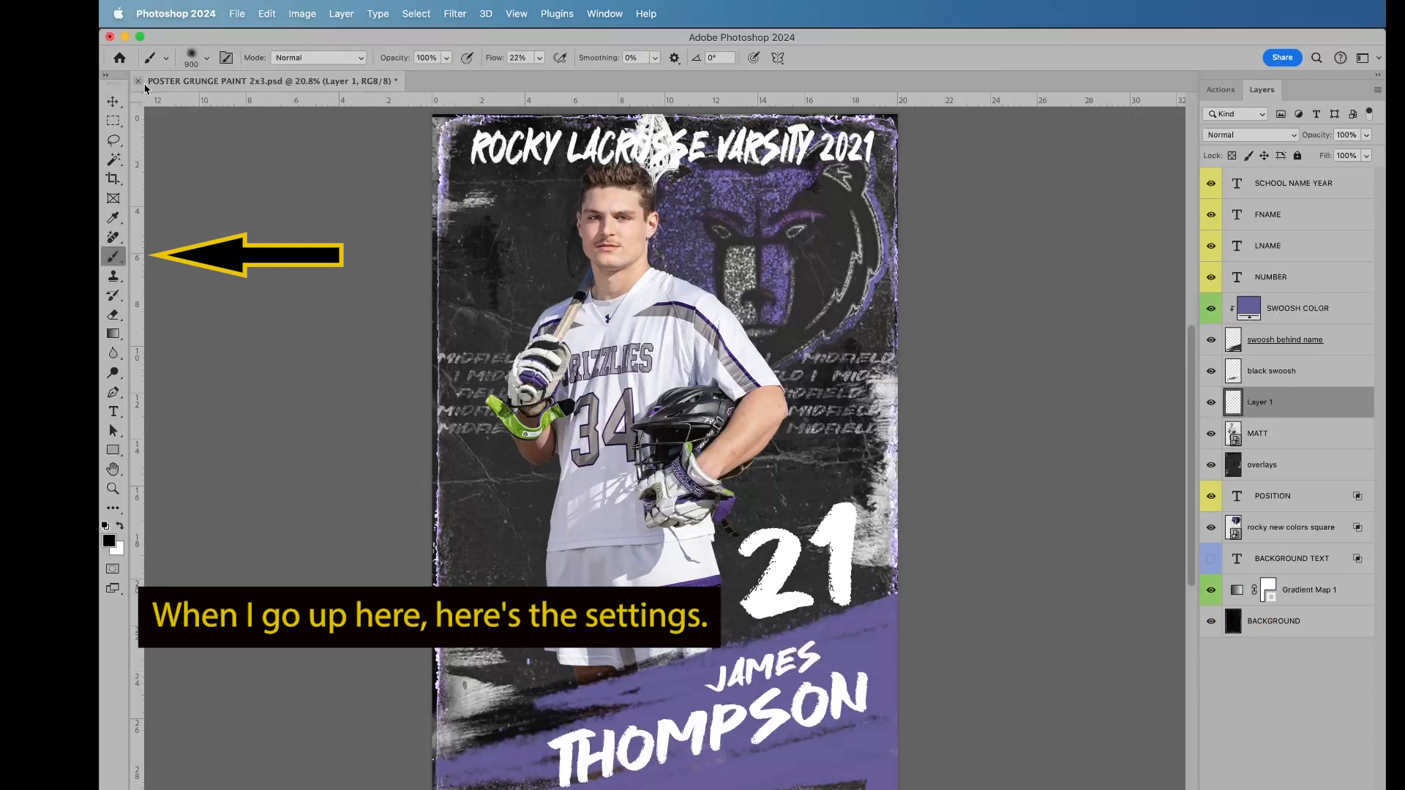
pyautogui.click(198, 61)
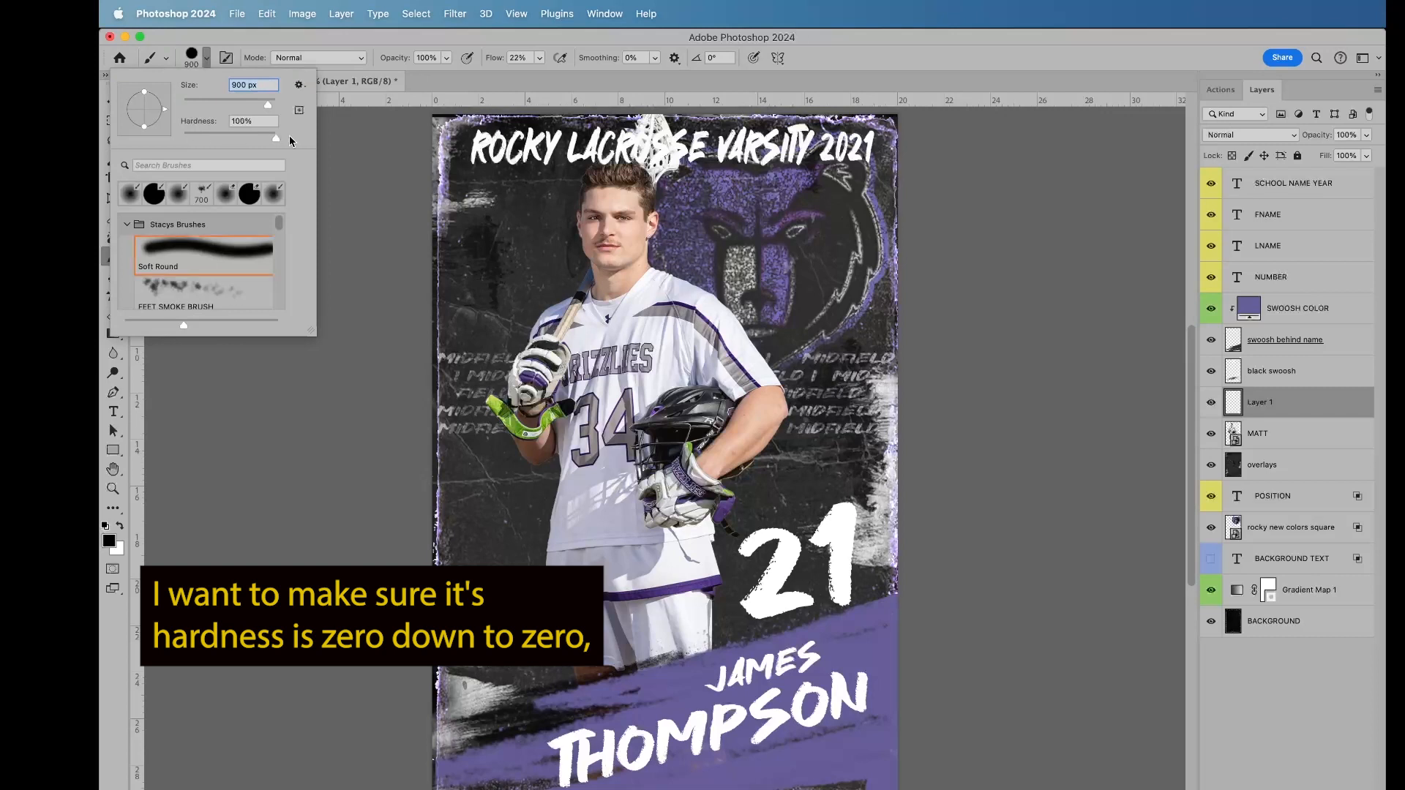
pyautogui.press('Tab')
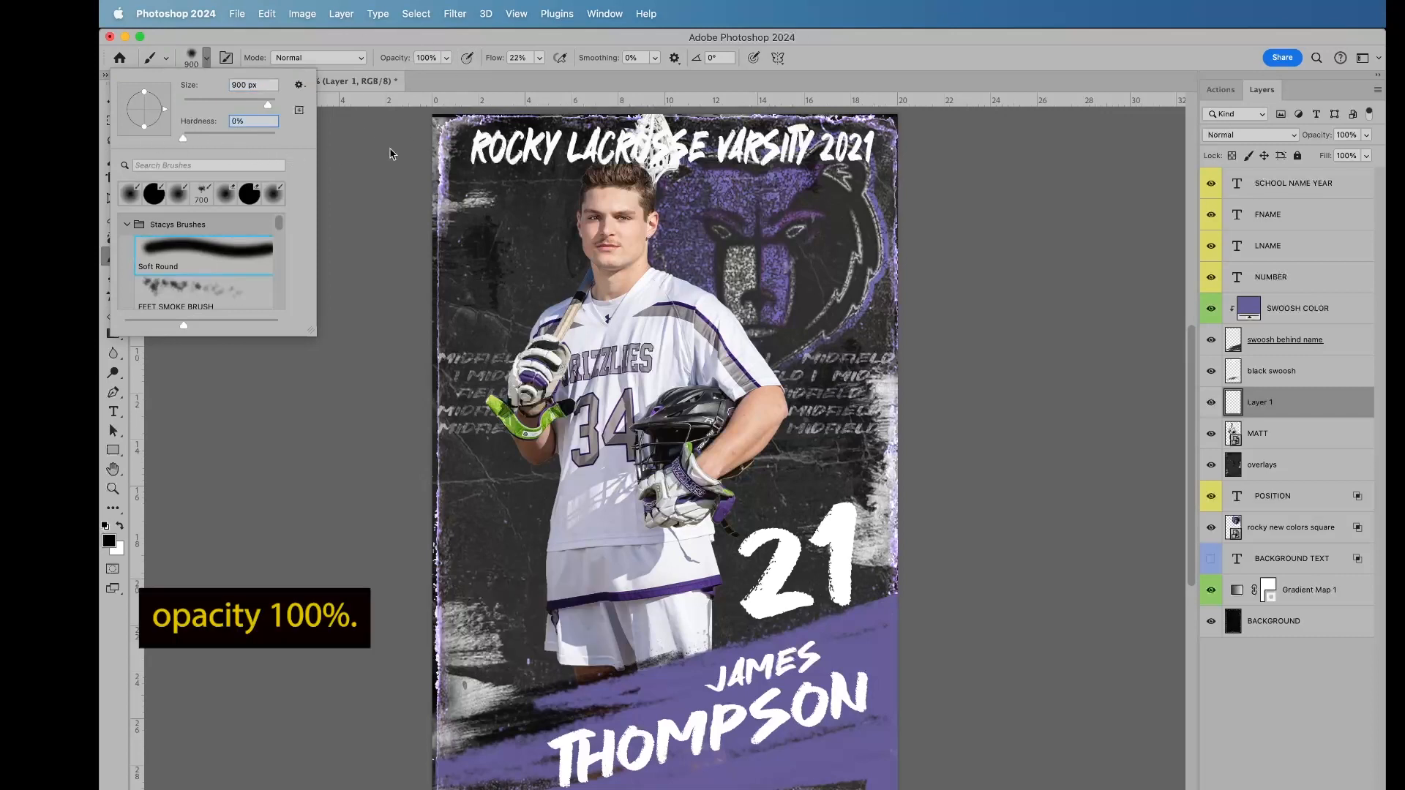
pyautogui.click(378, 233)
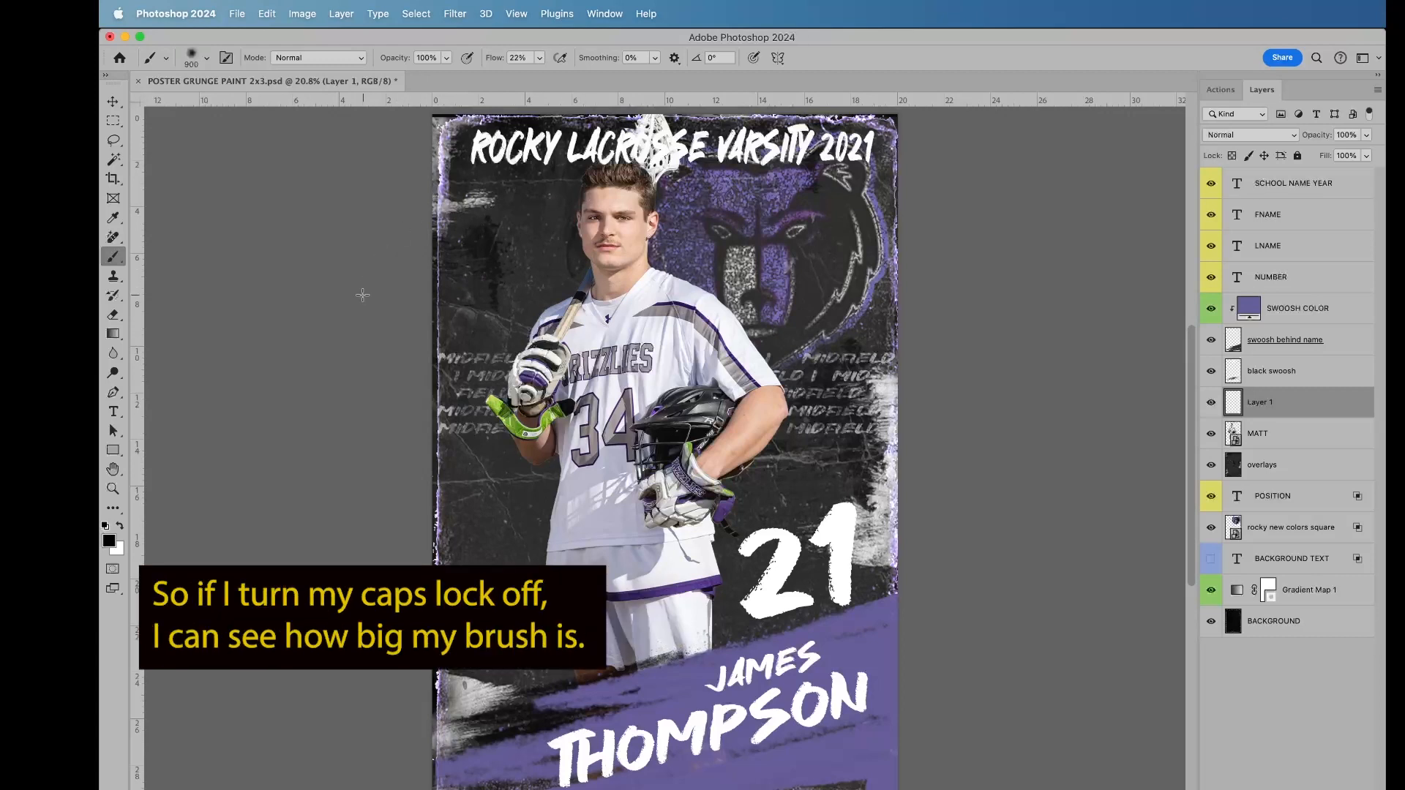
# Step: Show the brush-size outline as the cursor and resize the soft brush to 1200 px
pyautogui.press('capslock')
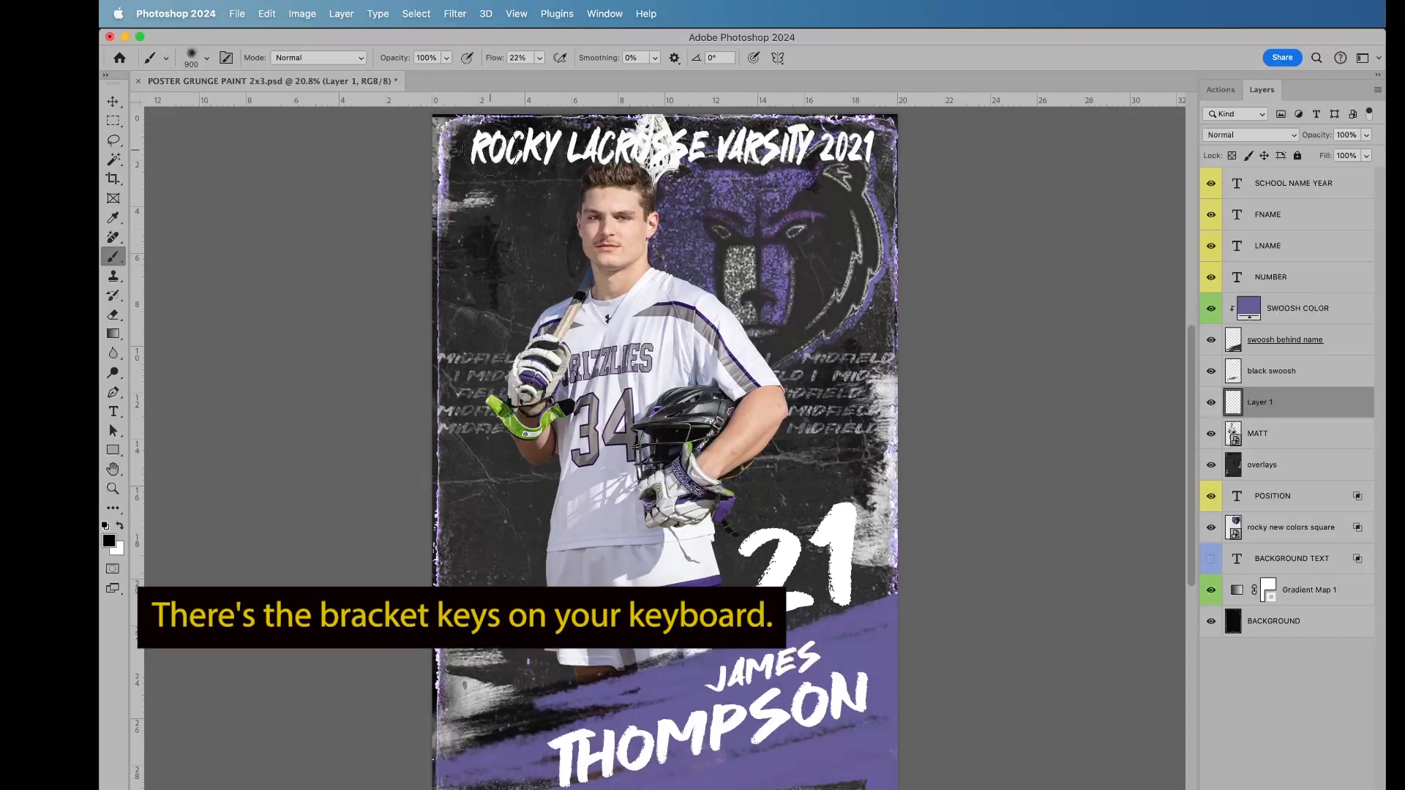
pyautogui.press(']')
pyautogui.press(']')
pyautogui.press(']')
pyautogui.press(']')
pyautogui.press(']')
pyautogui.press(']')
pyautogui.press(']')
pyautogui.press(']')
pyautogui.press(']')
pyautogui.press(']')
pyautogui.press(']')
pyautogui.press(']')
pyautogui.press(']')
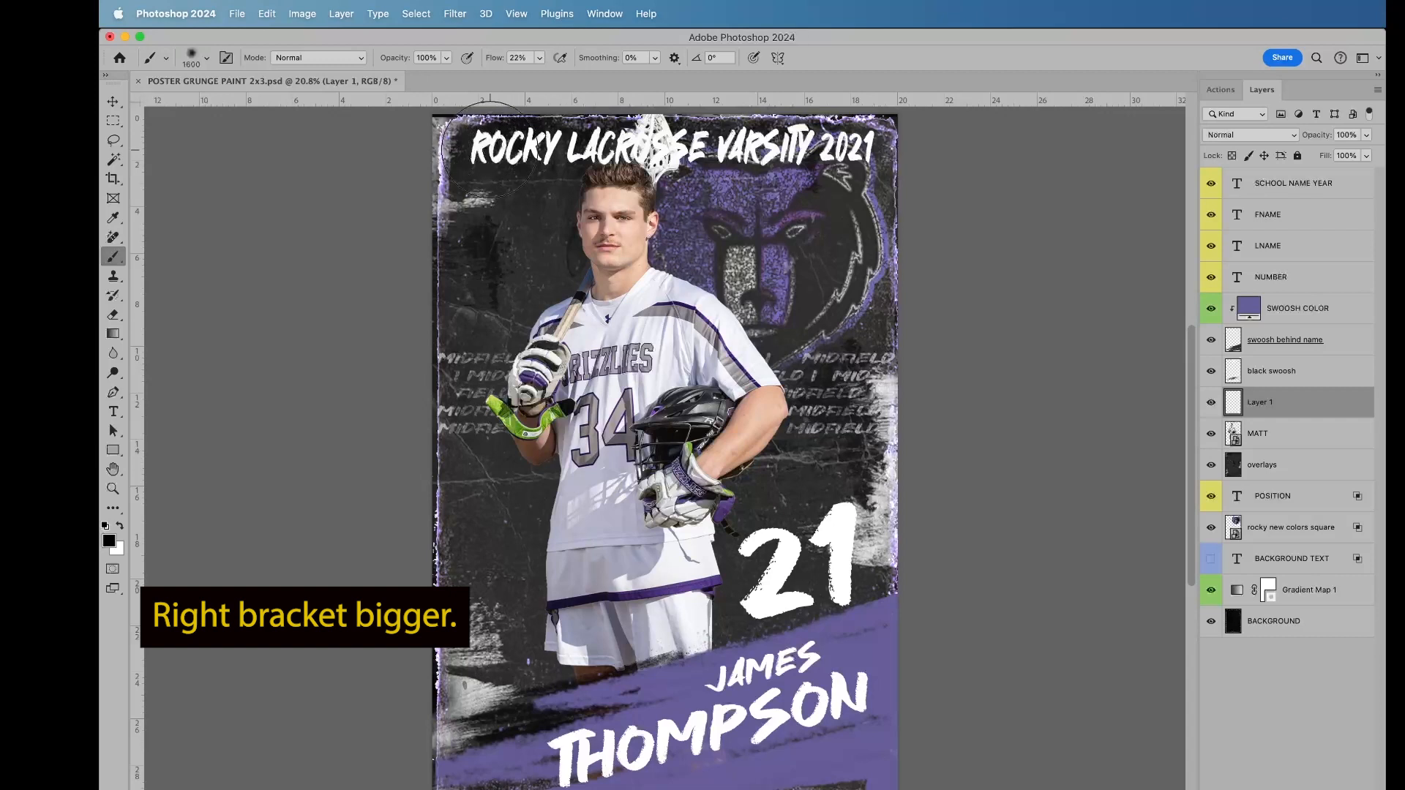
pyautogui.press('[')
pyautogui.press('[')
pyautogui.press('[')
pyautogui.press('[')
pyautogui.press('[')
pyautogui.press('[')
pyautogui.press('[')
pyautogui.press('[')
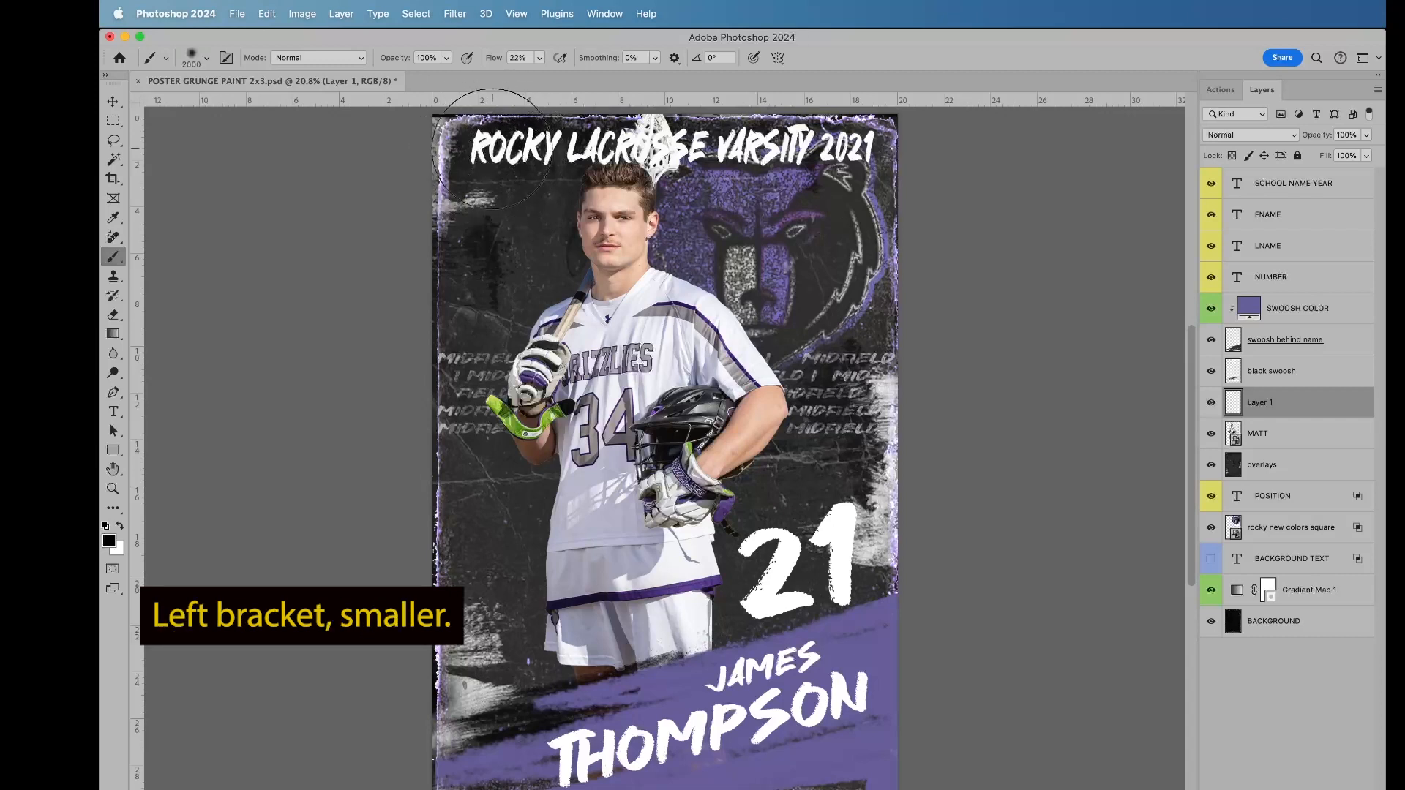
pyautogui.press('[')
pyautogui.press('[')
pyautogui.press('[')
pyautogui.press('[')
pyautogui.press(']')
pyautogui.press(']')
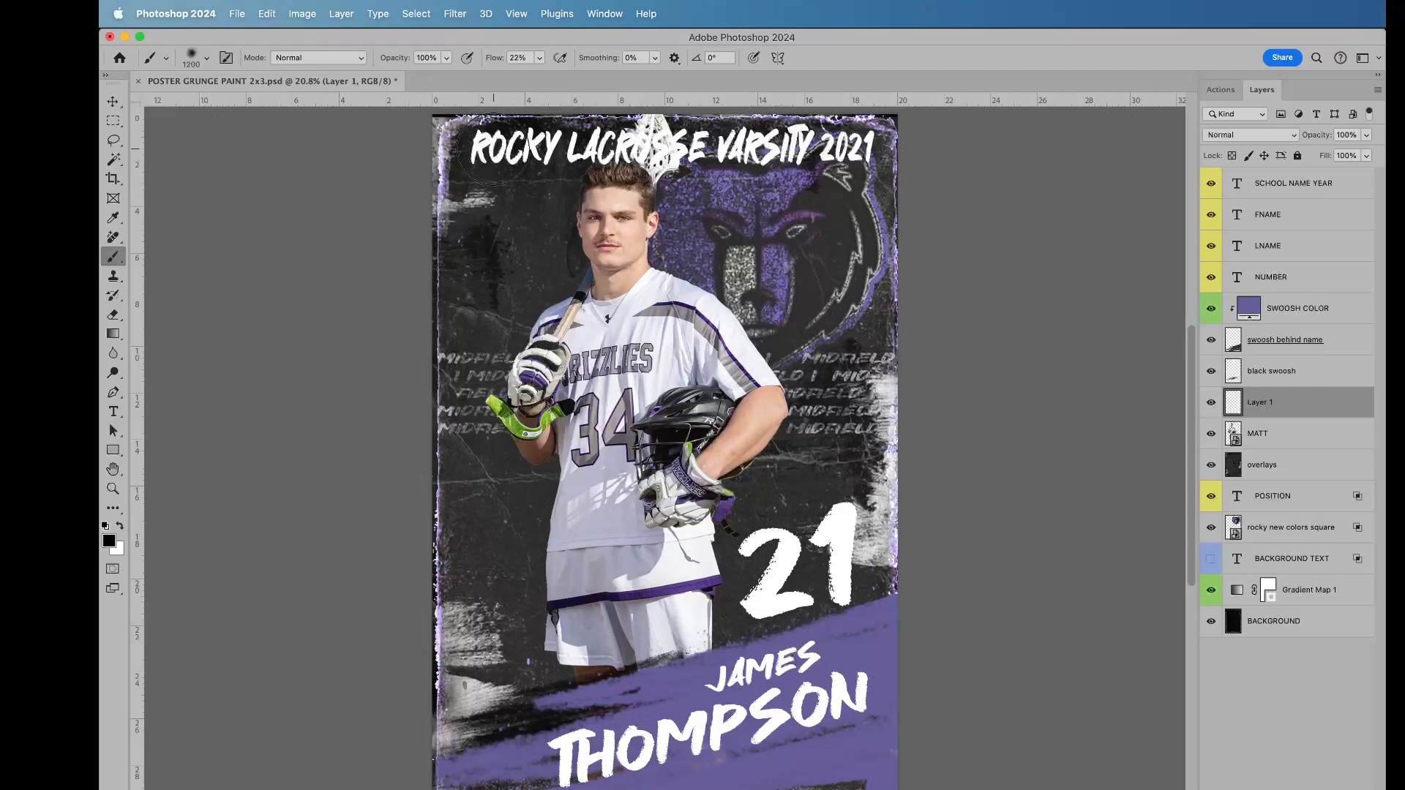
# Step: Enlarge the soft brush to 5000 px
pyautogui.click(209, 63)
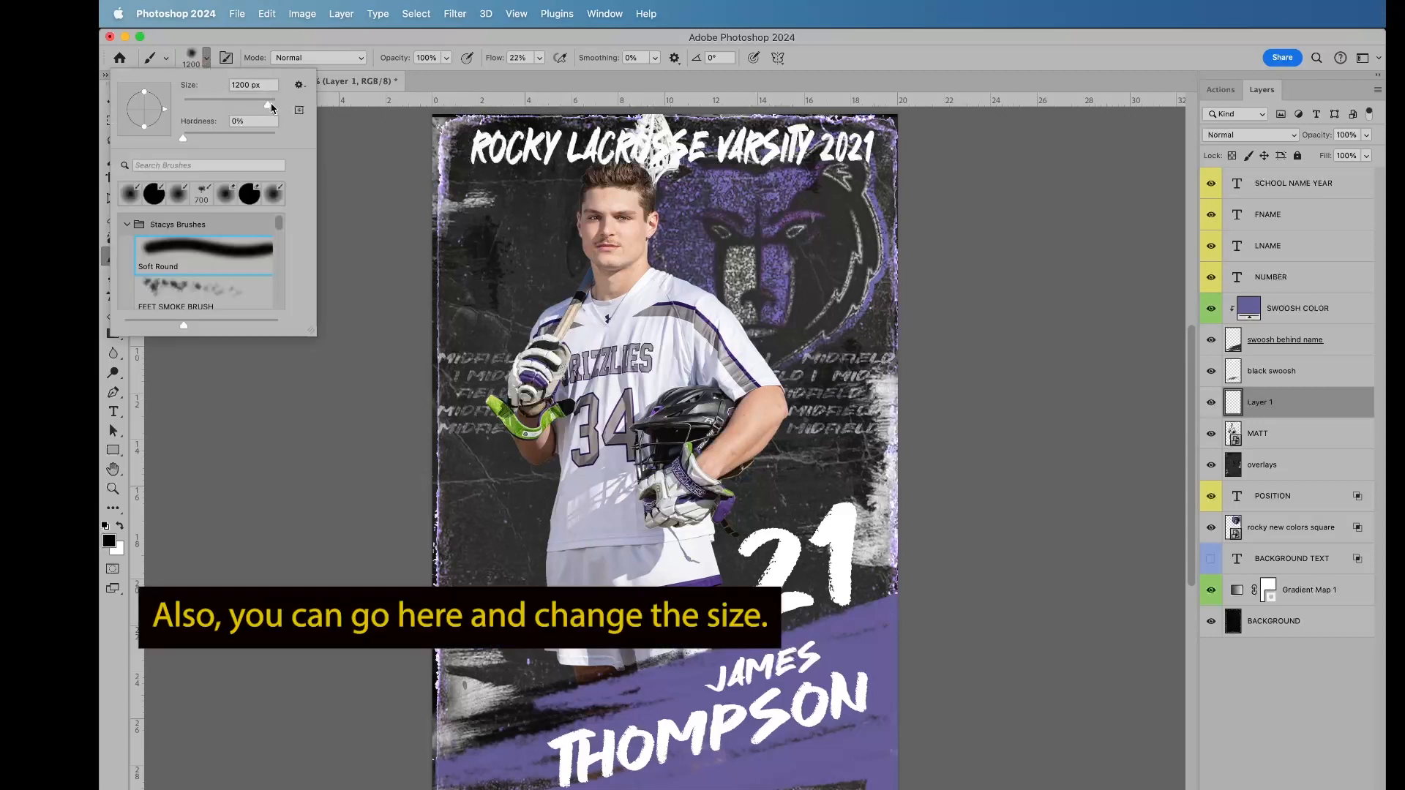
pyautogui.moveTo(272, 106); pyautogui.dragTo(278, 104)
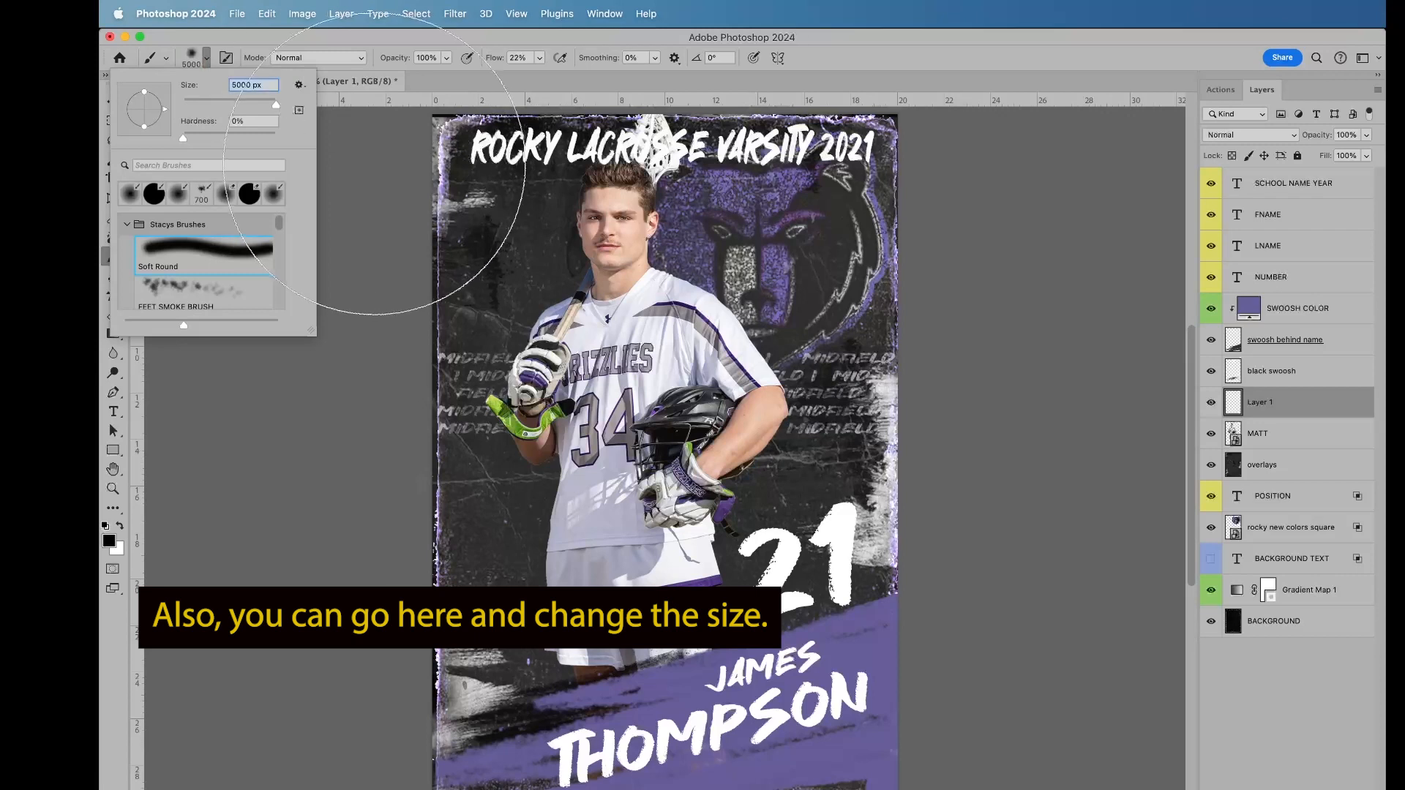
pyautogui.click(314, 470)
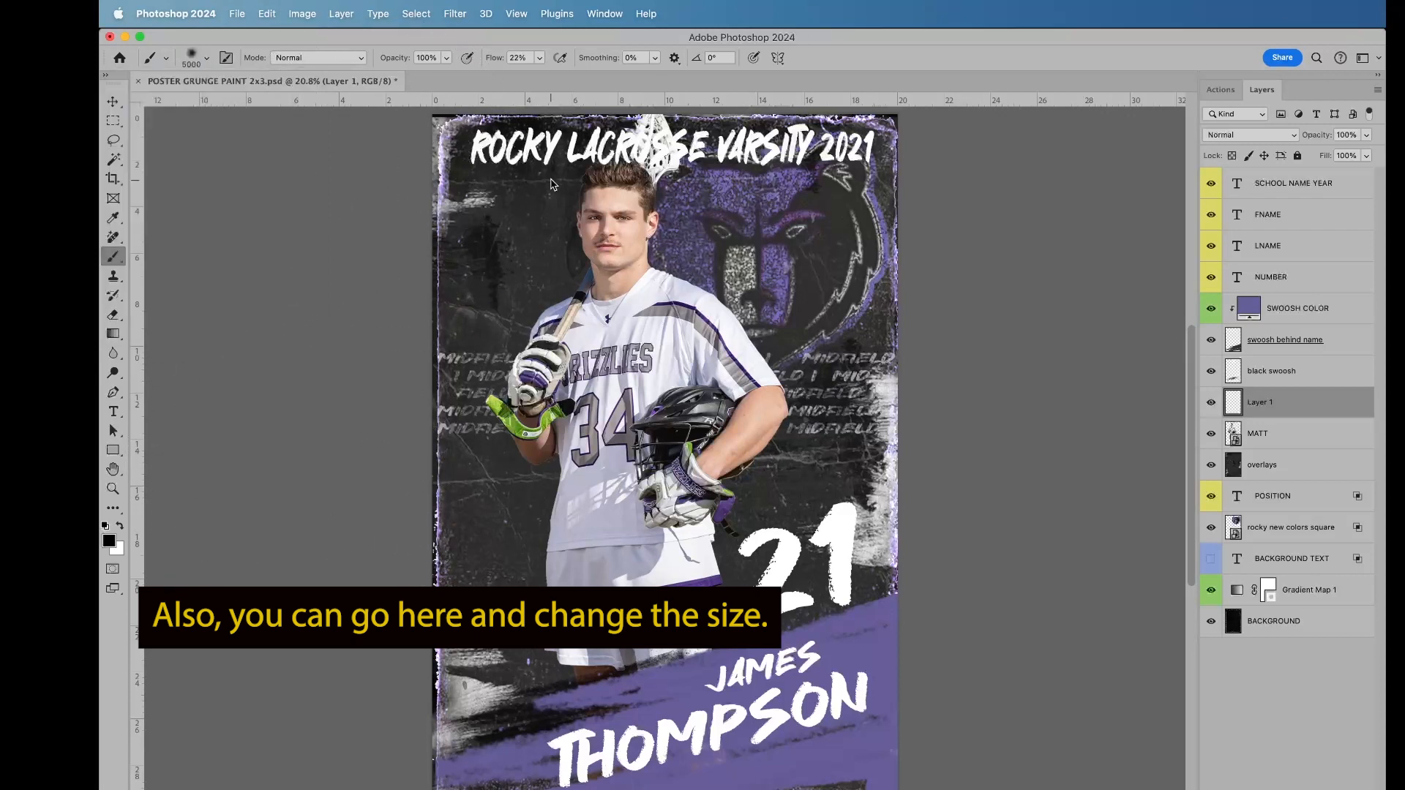
# Step: Reduce the soft brush to 1000 px and paint black behind the school name headline on the new layer
pyautogui.press('[')
pyautogui.press('[')
pyautogui.press('[')
pyautogui.press('[')
pyautogui.press('[')
pyautogui.press('[')
pyautogui.press('[')
pyautogui.press('[')
pyautogui.press('[')
pyautogui.press('[')
pyautogui.press('[')
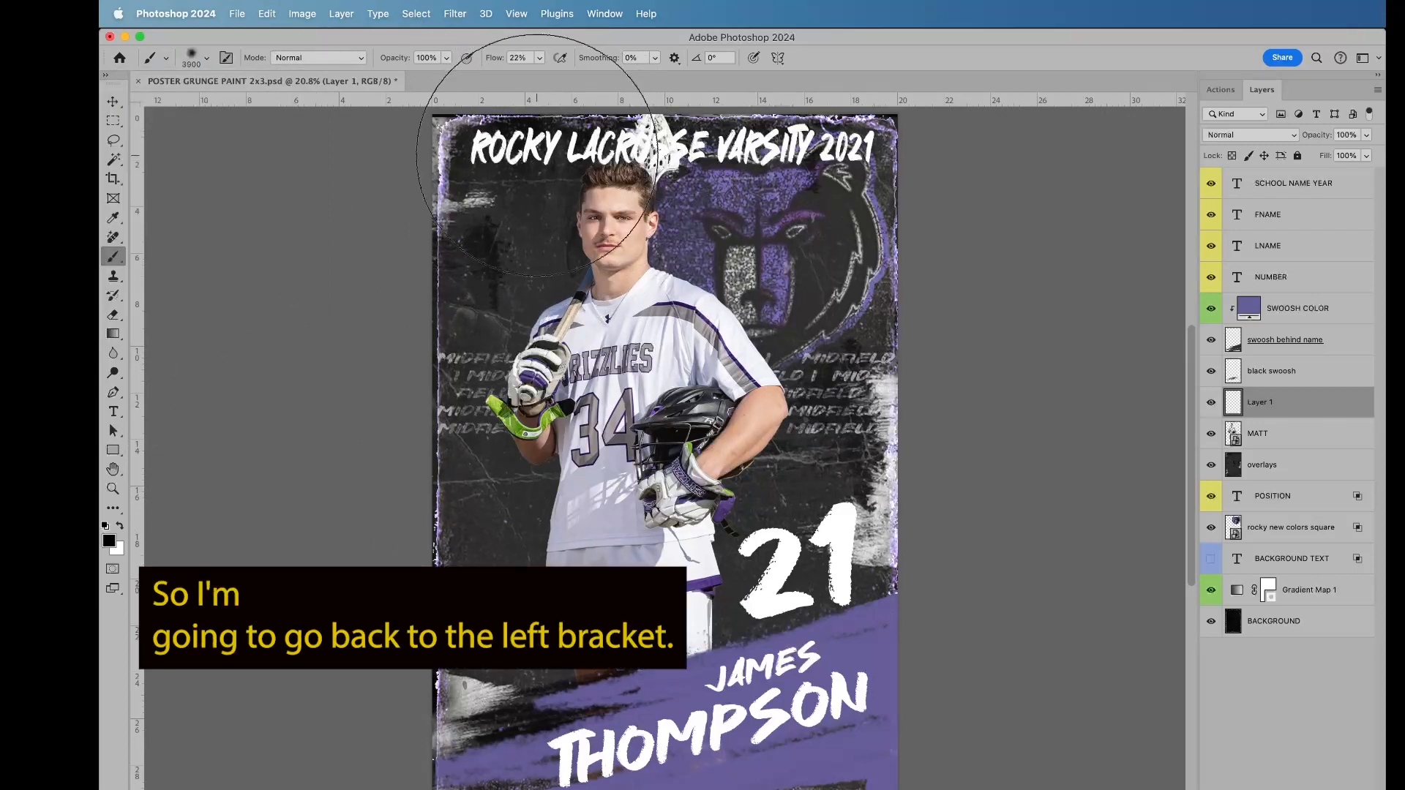
pyautogui.press('[')
pyautogui.press('[')
pyautogui.press('[')
pyautogui.press('[')
pyautogui.press('[')
pyautogui.press('[')
pyautogui.press('[')
pyautogui.press('[')
pyautogui.press('[')
pyautogui.press('[')
pyautogui.press('[')
pyautogui.press('[')
pyautogui.press('[')
pyautogui.press('[')
pyautogui.press('[')
pyautogui.press('[')
pyautogui.press('[')
pyautogui.press('[')
pyautogui.press('[')
pyautogui.press('[')
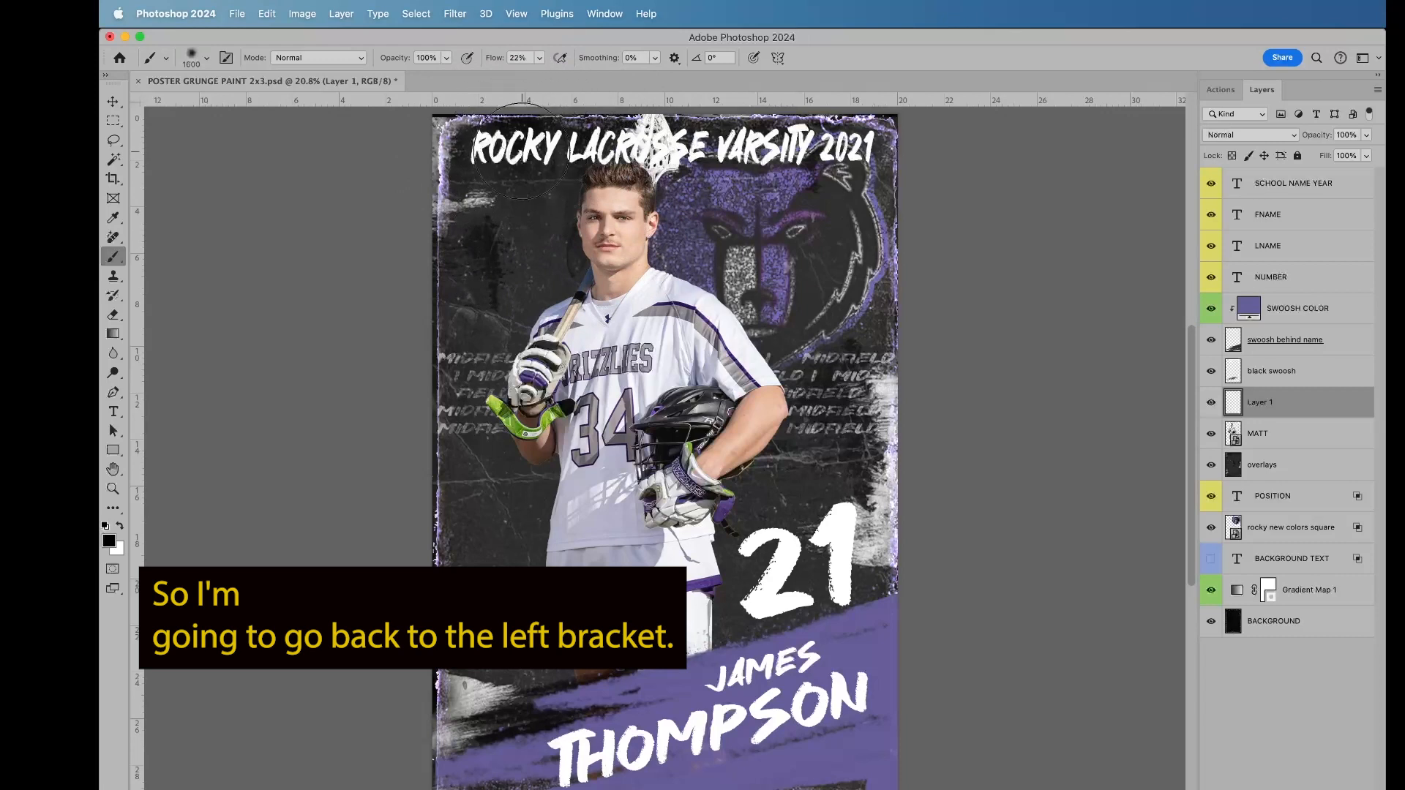
pyautogui.press('[')
pyautogui.press('[')
pyautogui.press('[')
pyautogui.press('[')
pyautogui.press('[')
pyautogui.press('[')
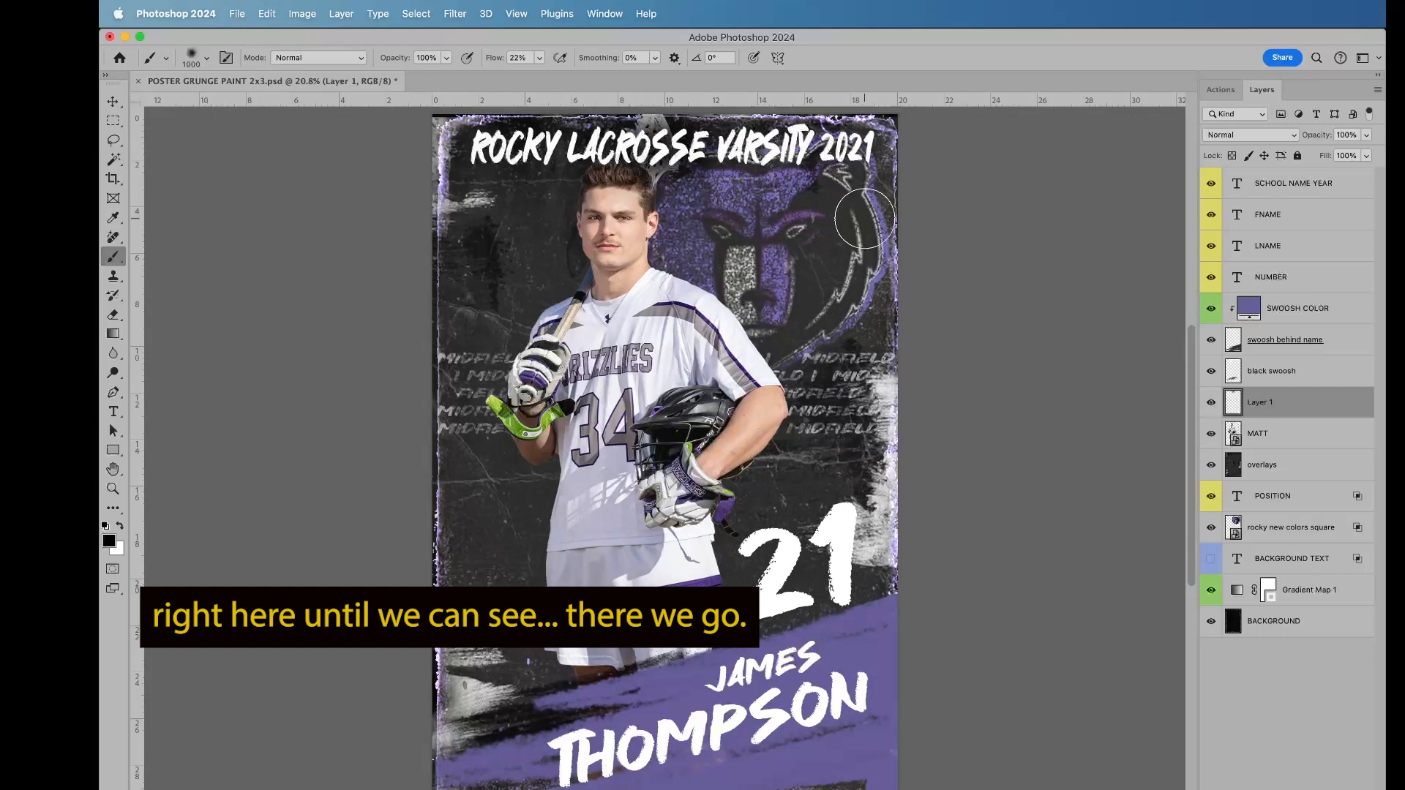
# Step: Move the player photo about 0.39 in down and 0.14 in left, away from the headline, and commit the transform
pyautogui.click(1270, 437)
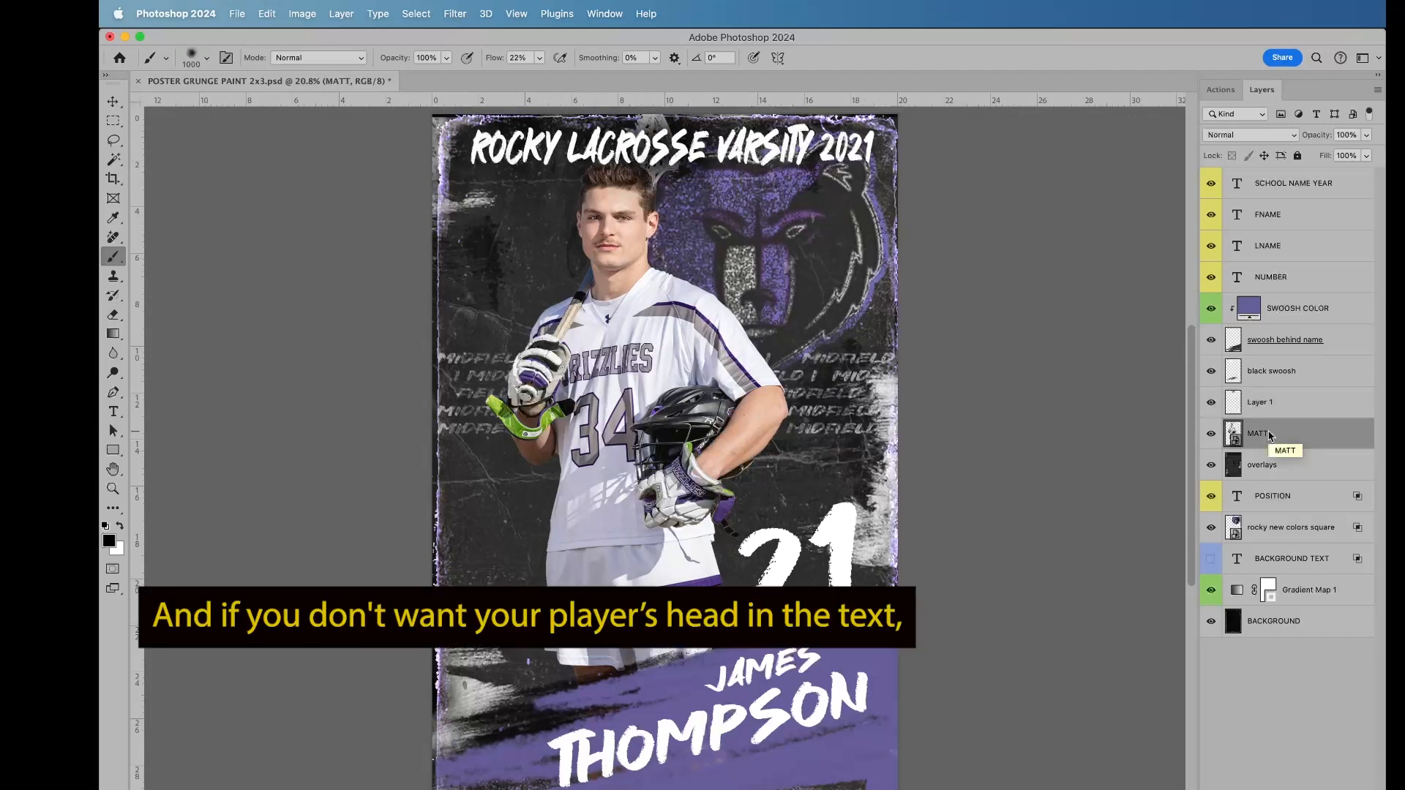
pyautogui.press('super+t')
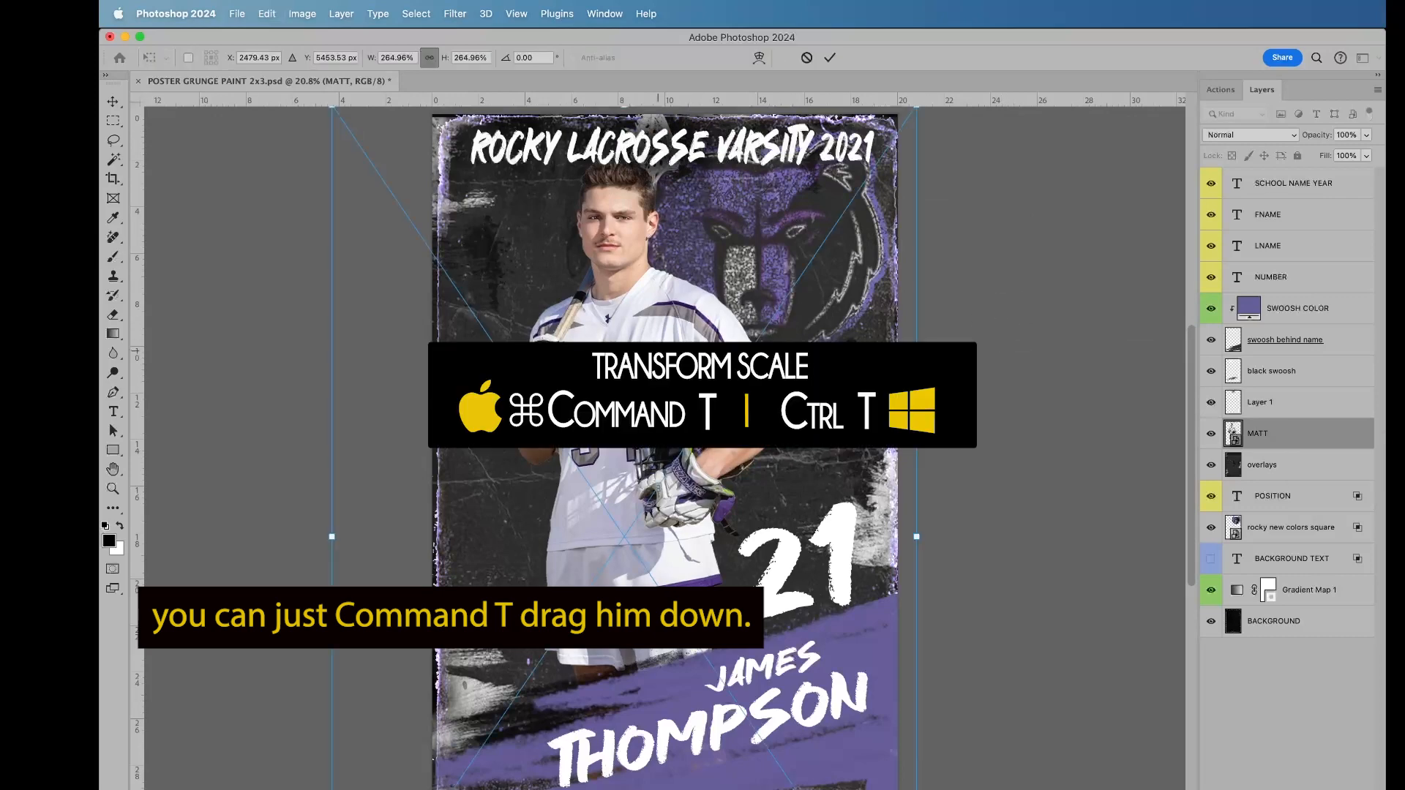
pyautogui.moveTo(665, 307); pyautogui.dragTo(663, 316)
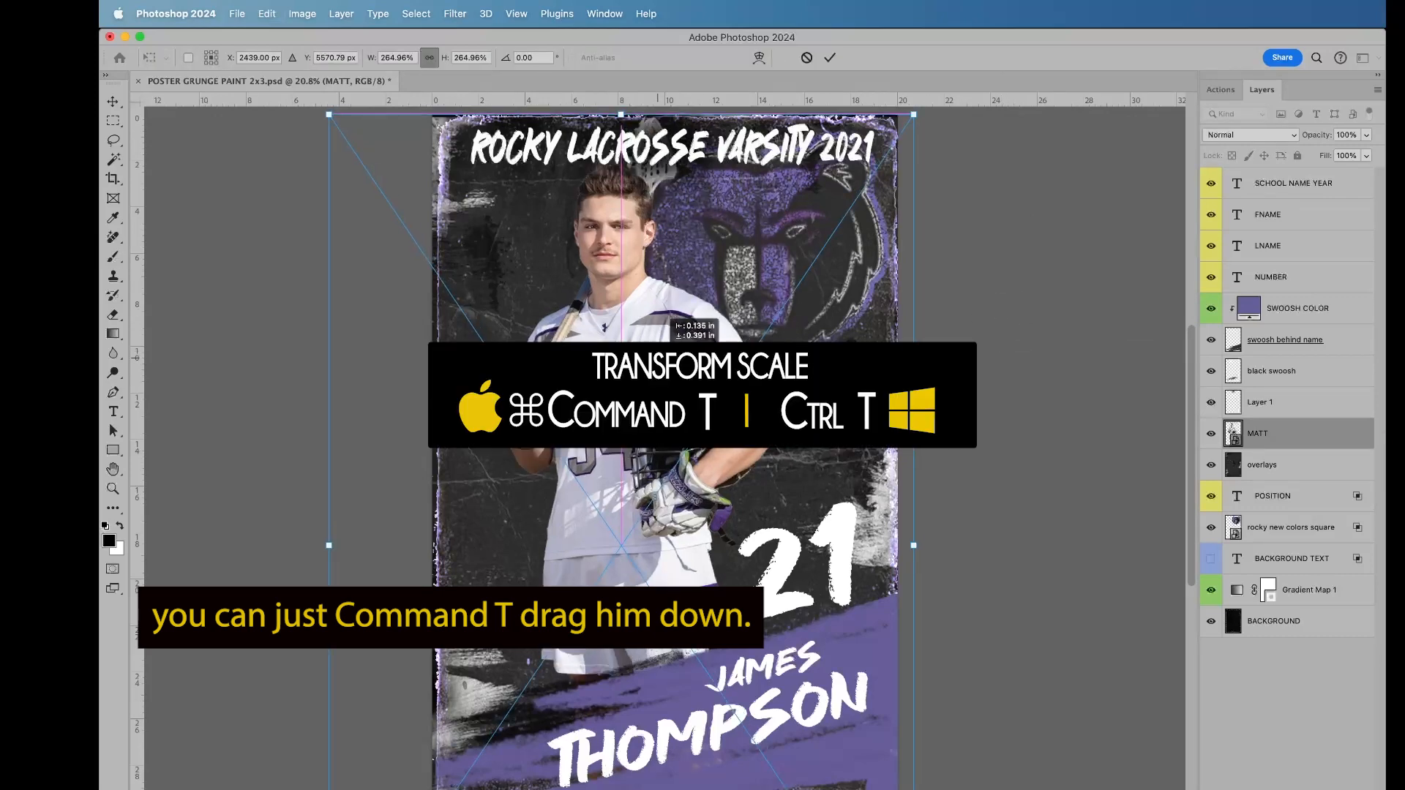
pyautogui.press('Return')
pyautogui.press('b')
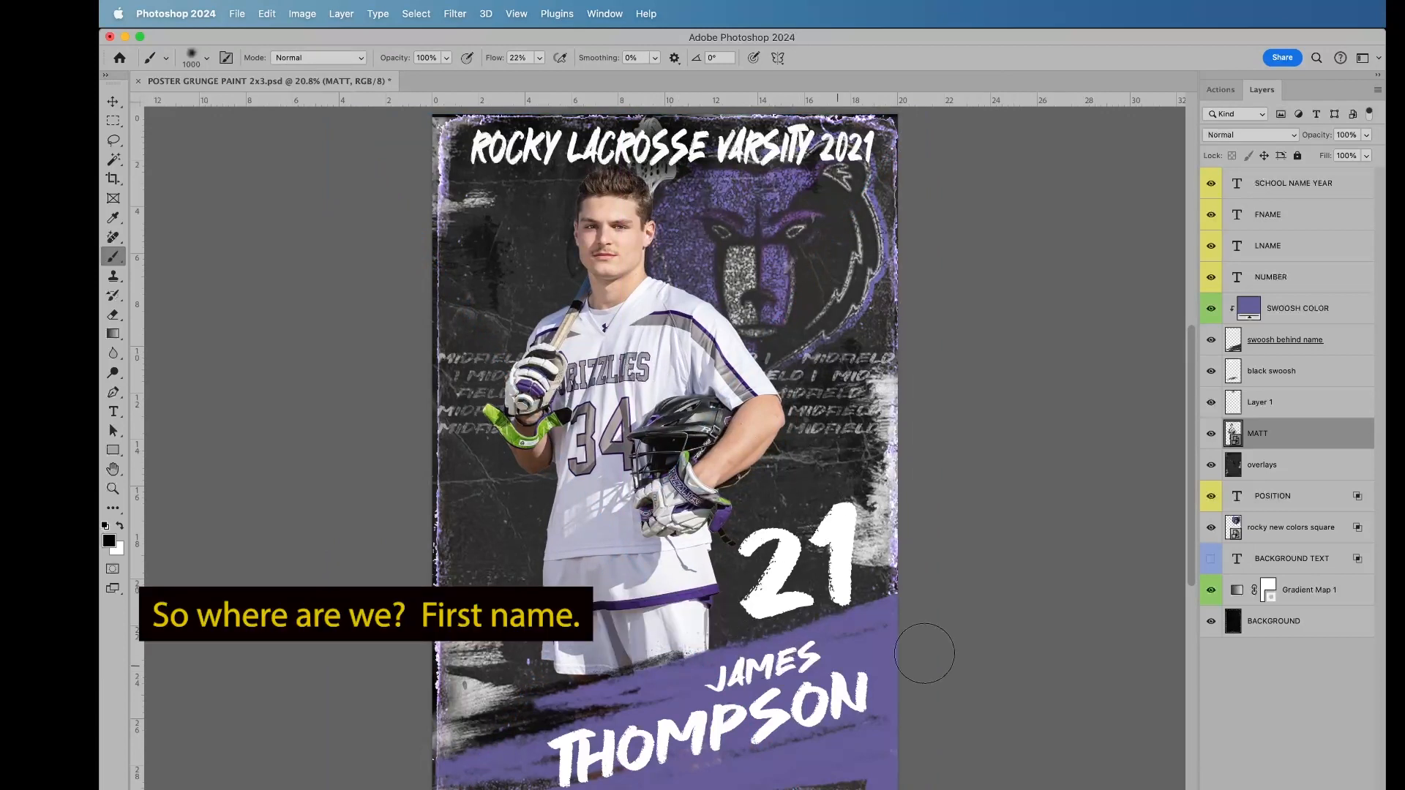
# Step: Replace the FNAME layer's text with the player's first name in all caps
pyautogui.doubleClick(1238, 214)
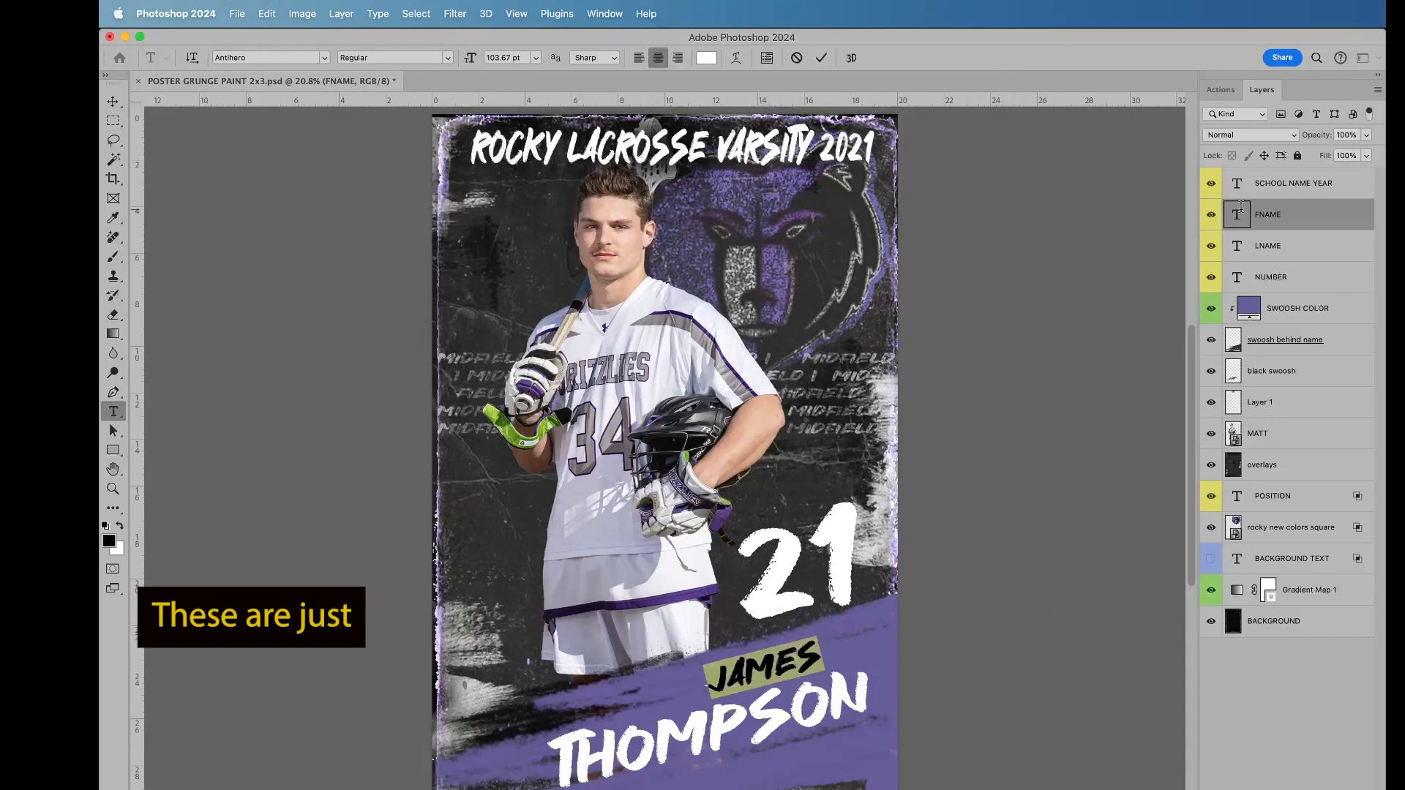
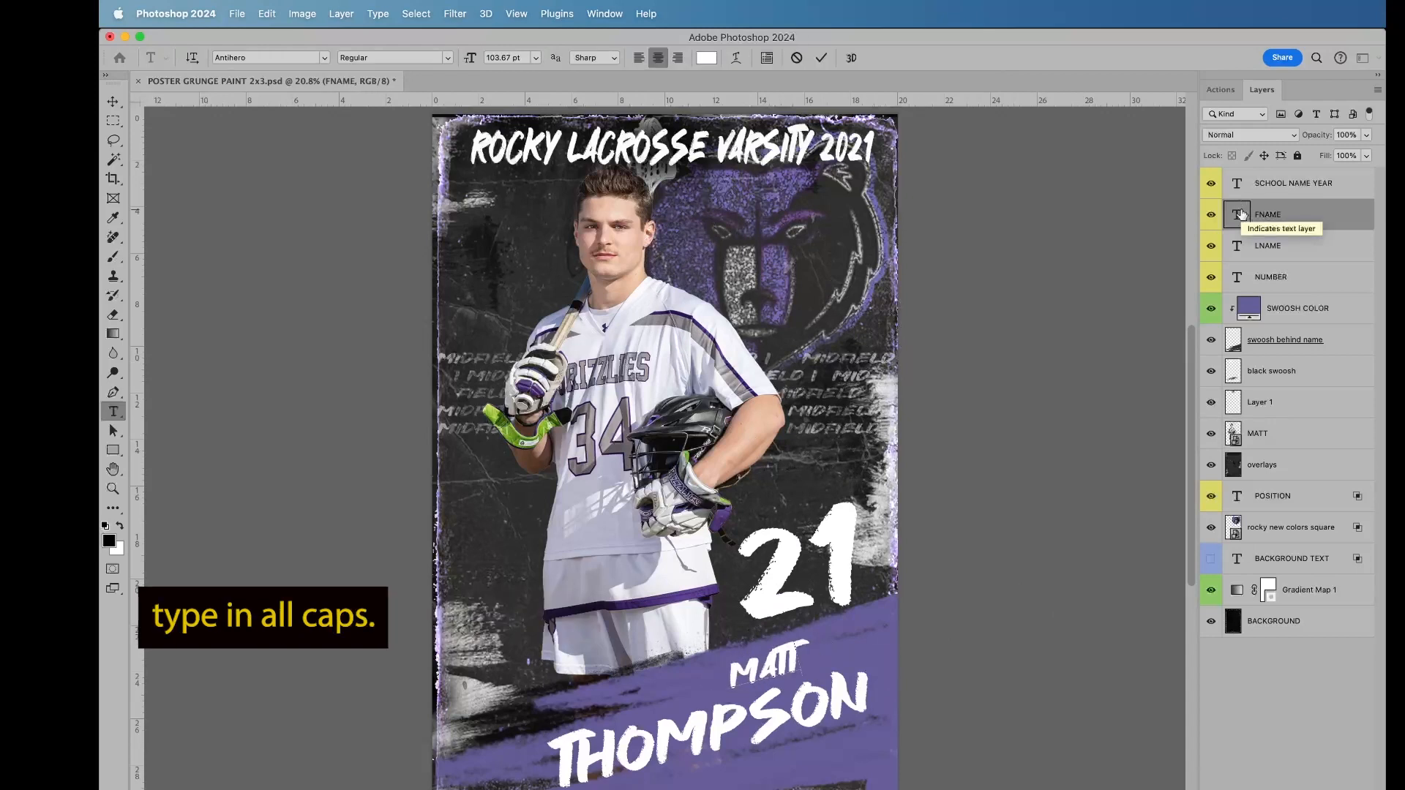
# Step: Replace the LNAME layer's text with the player's last name in all caps and leave text editing
pyautogui.click(1249, 252)
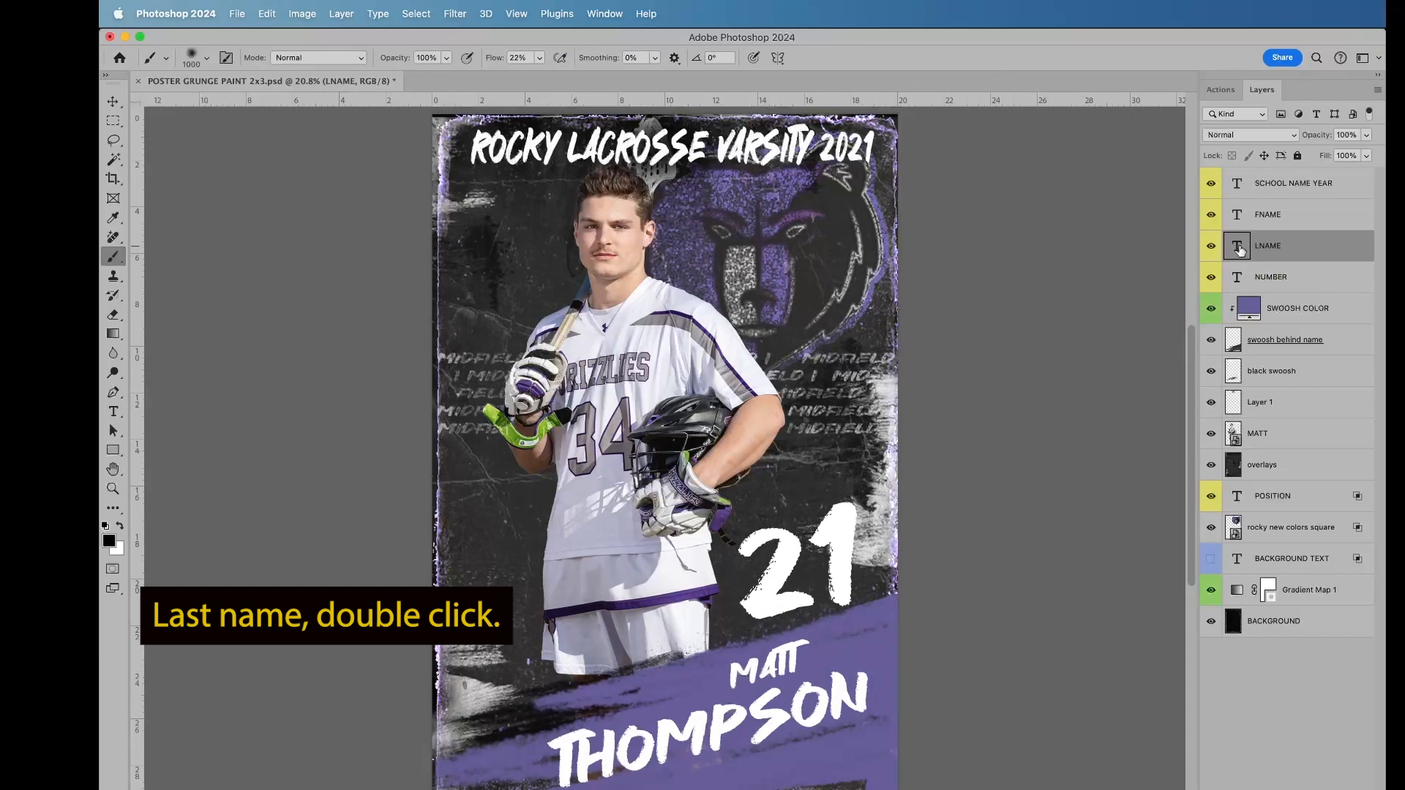
pyautogui.doubleClick(1239, 251)
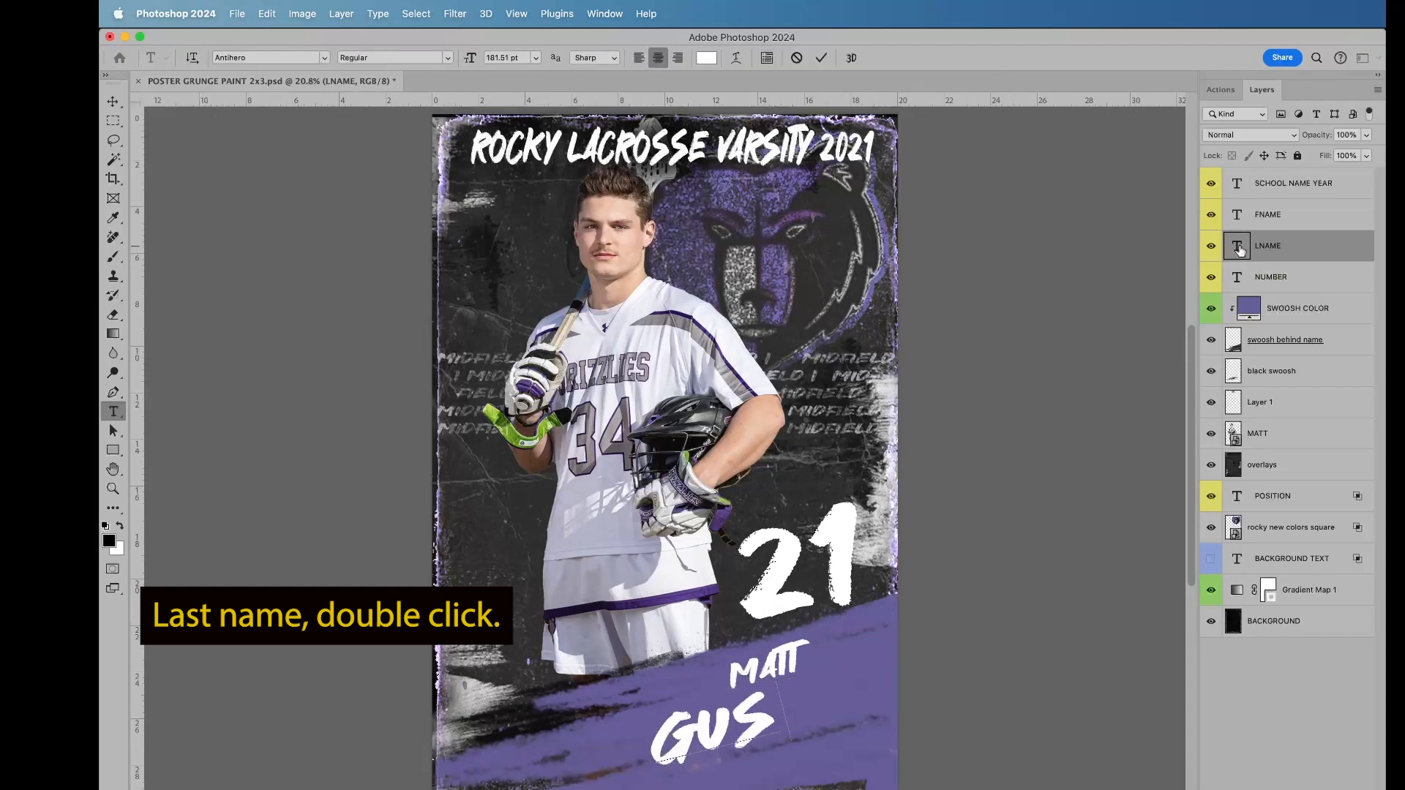
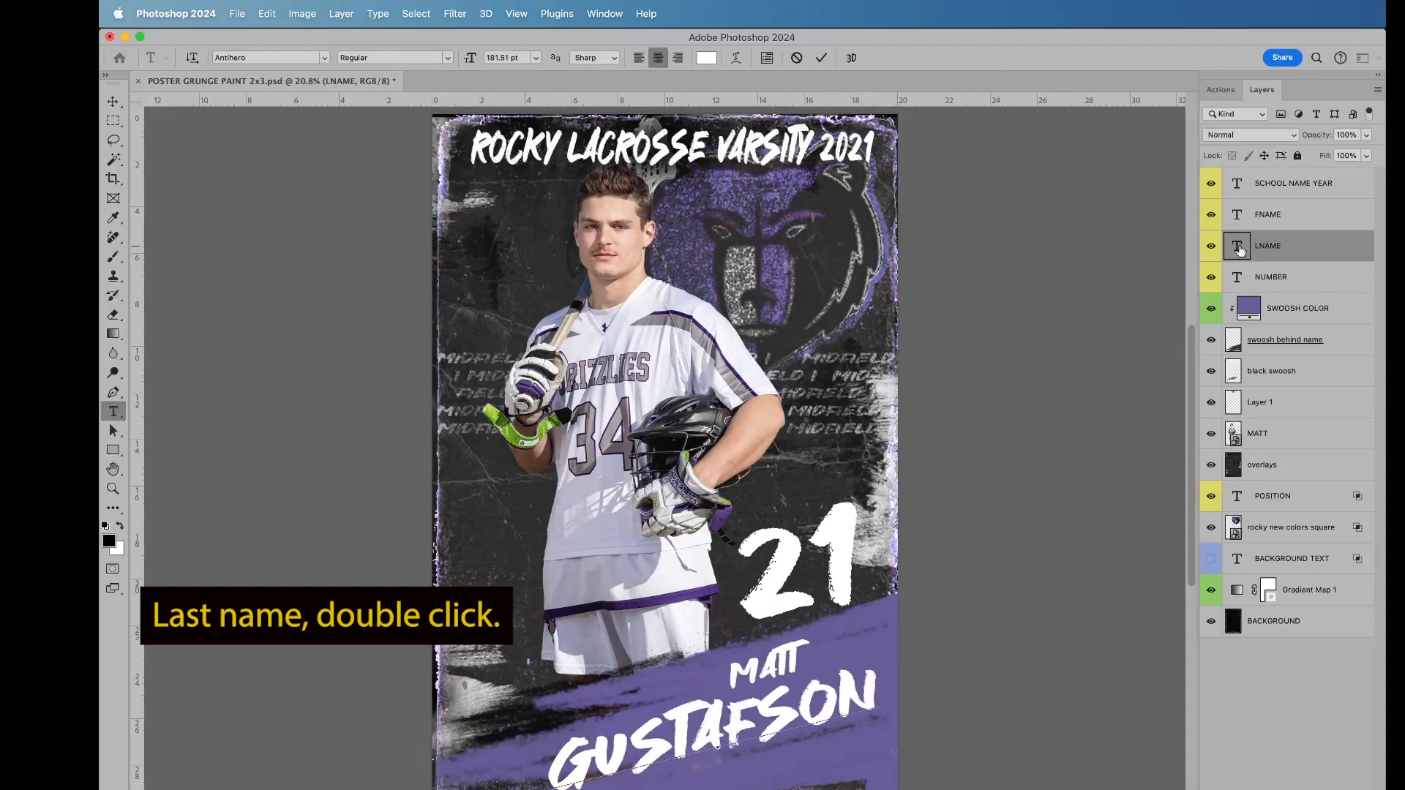
pyautogui.press('Escape')
pyautogui.press('b')
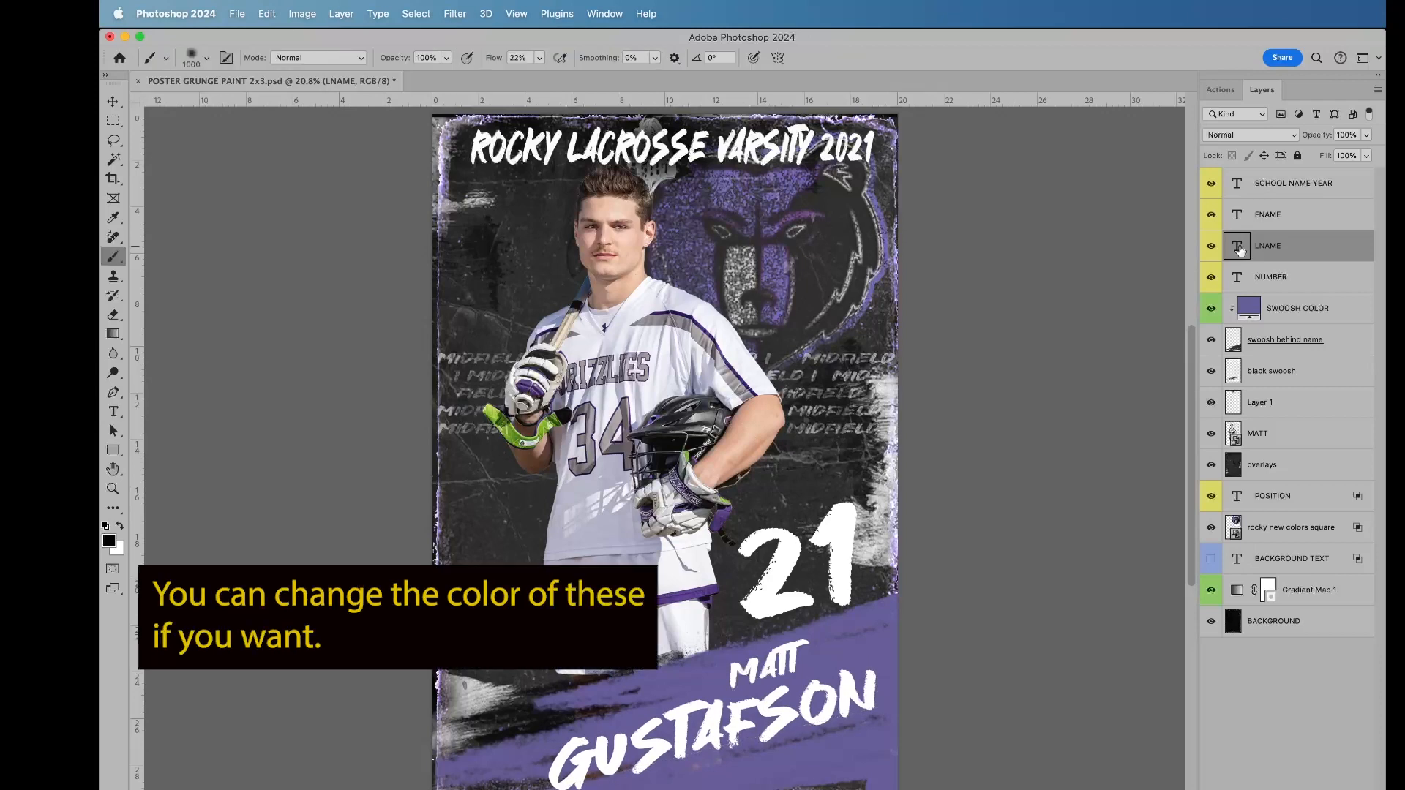
# Step: Try dark red 240303 as the last name's text color and settle on near-white instead
pyautogui.doubleClick(1239, 251)
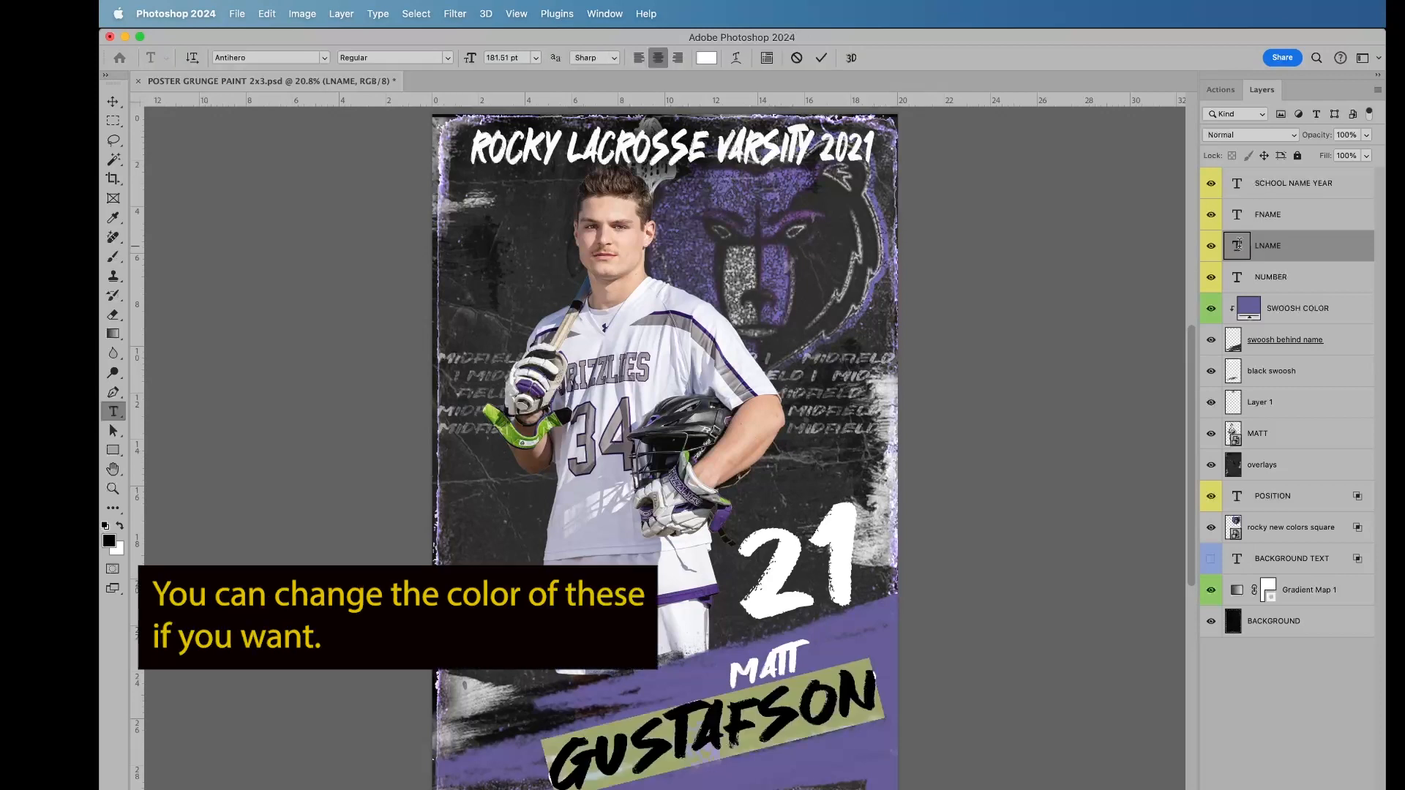
pyautogui.click(706, 58)
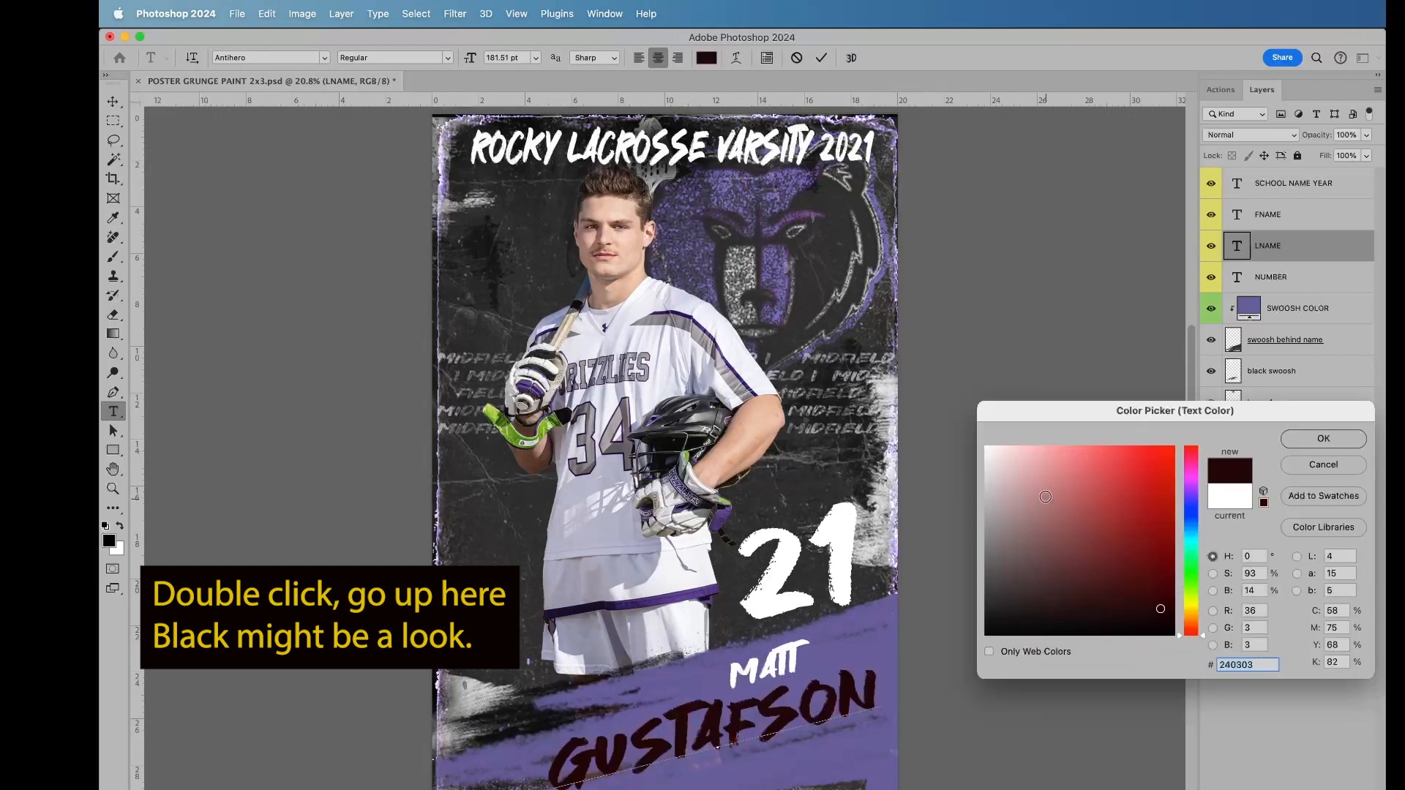
pyautogui.click(990, 449)
pyautogui.click(1318, 442)
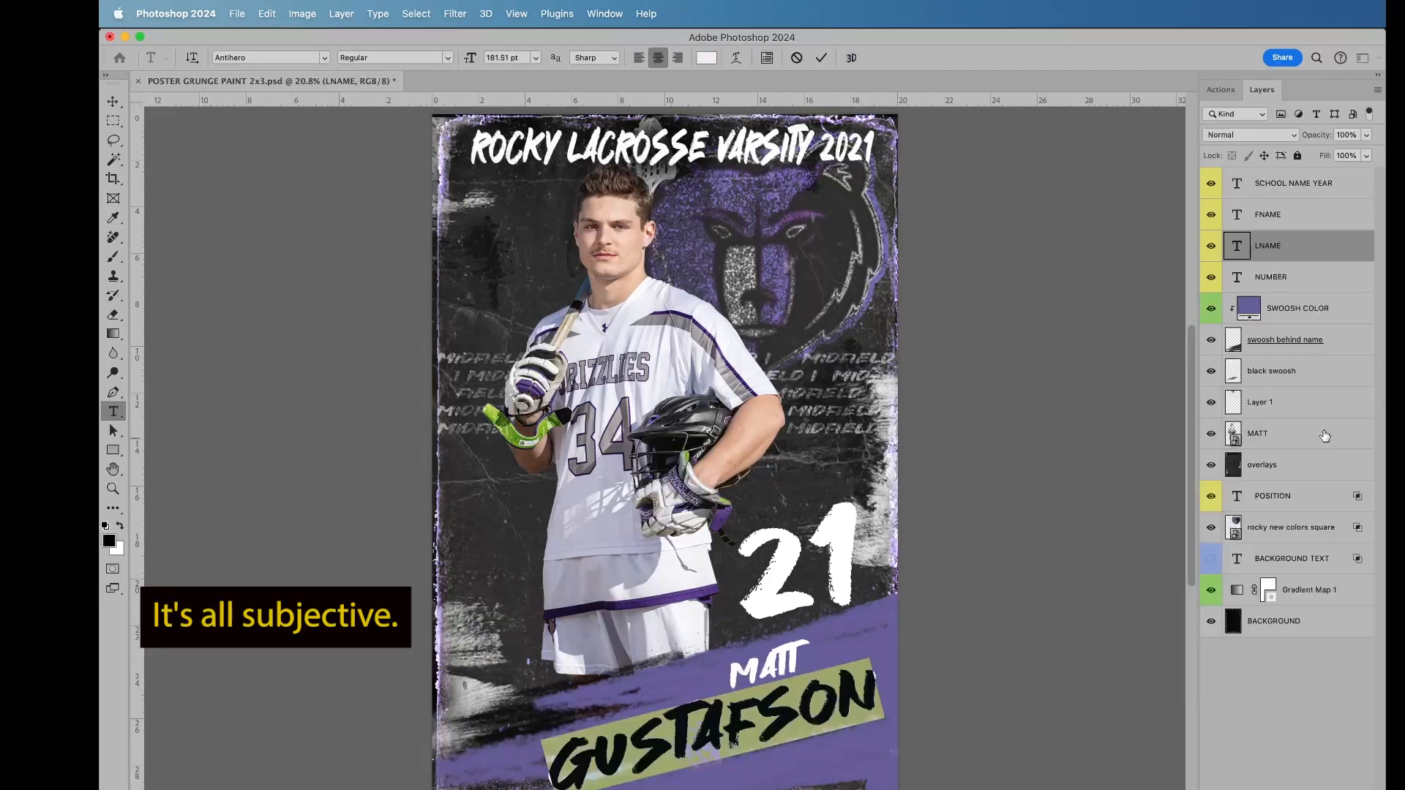
# Step: Replace the NUMBER layer's text with 34 and commit the edit
pyautogui.click(1236, 278)
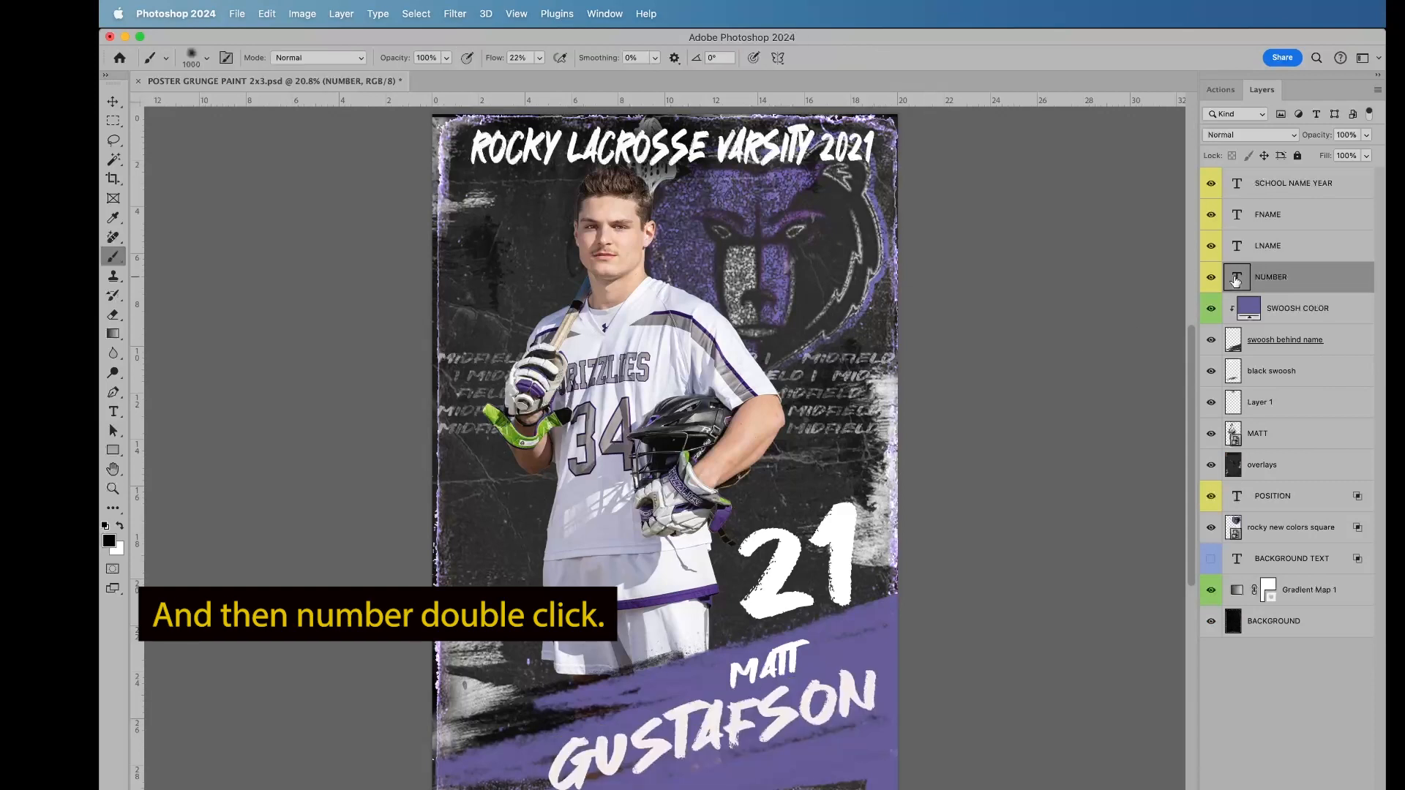
pyautogui.doubleClick(1237, 278)
pyautogui.write('34')
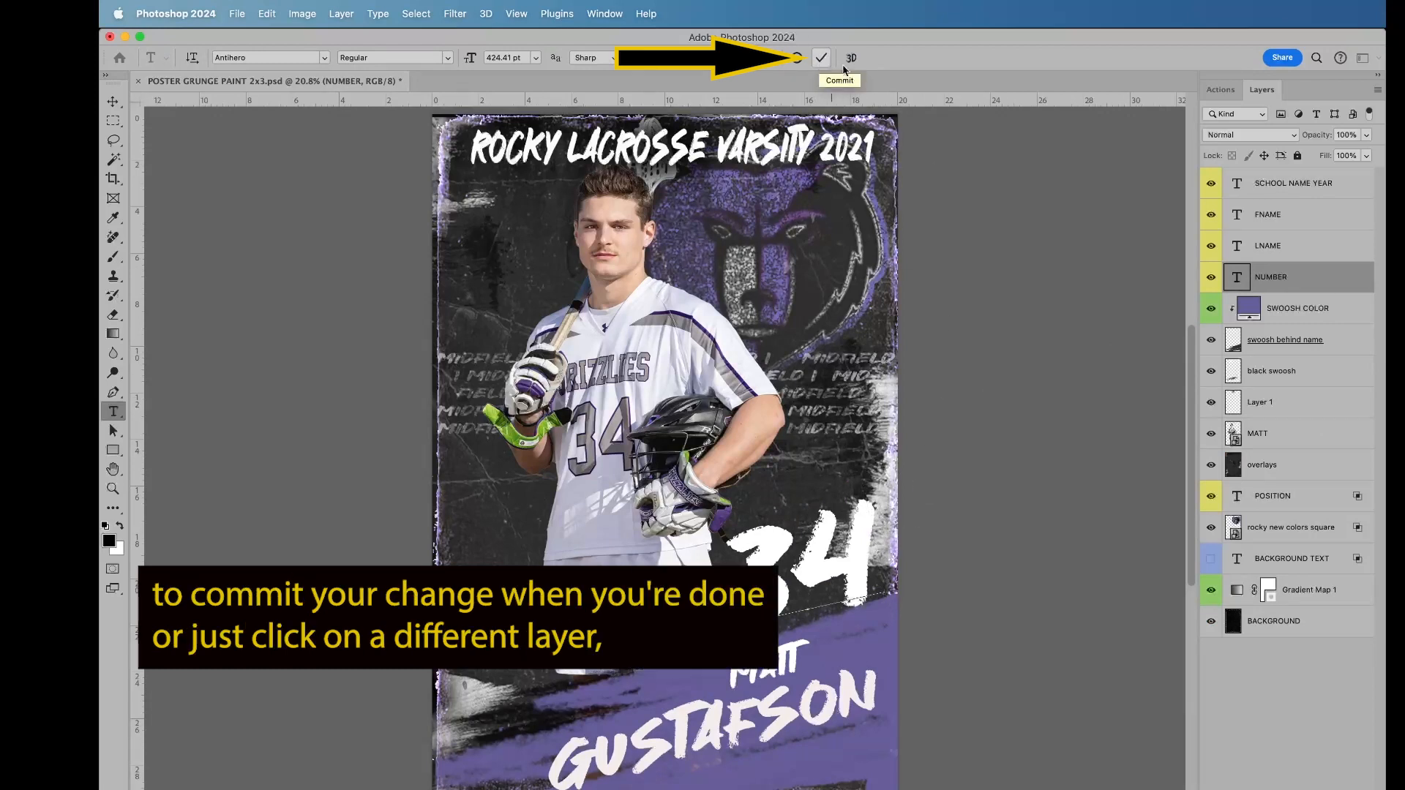
pyautogui.click(1261, 373)
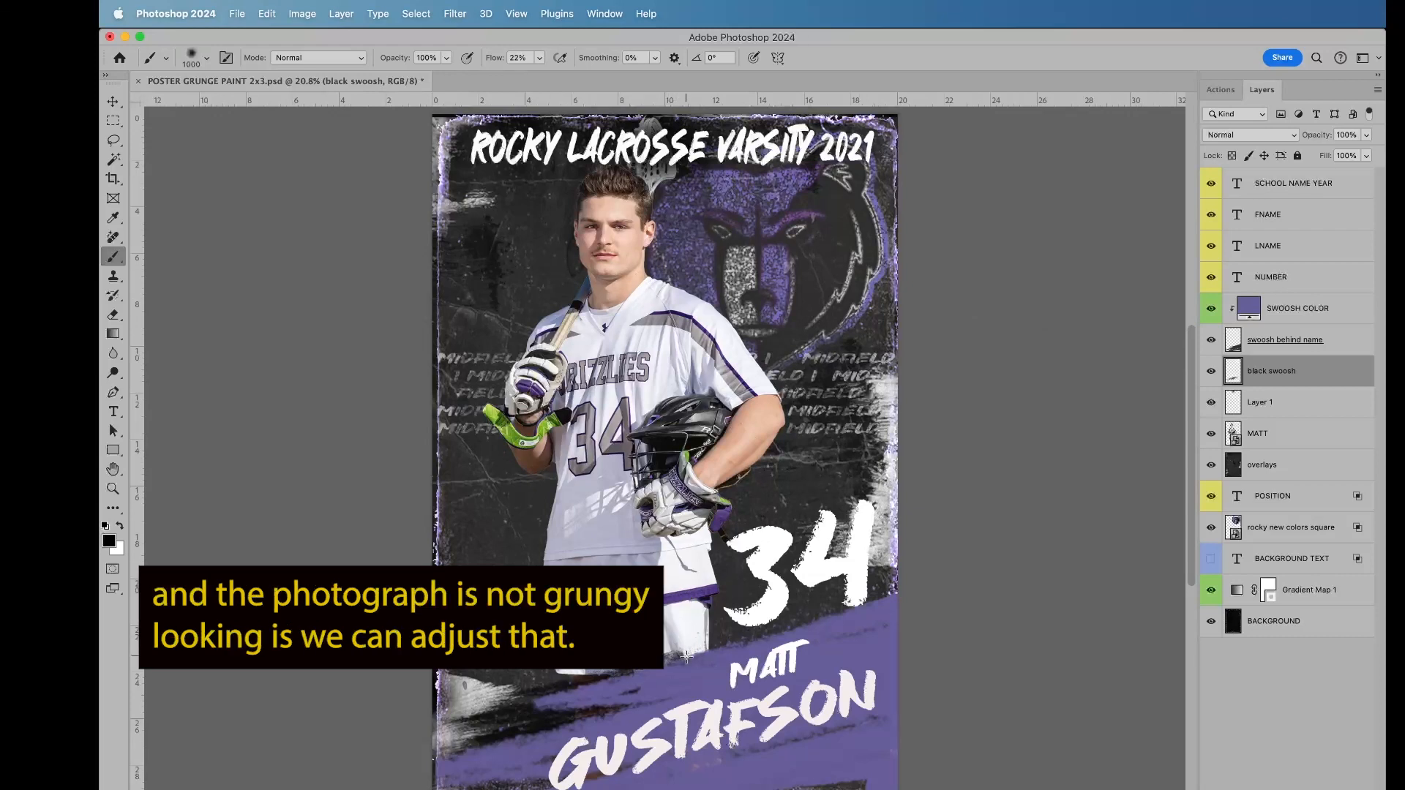
# Step: Rasterize the player photo layer and convert it back to a smart object
pyautogui.click(1295, 434)
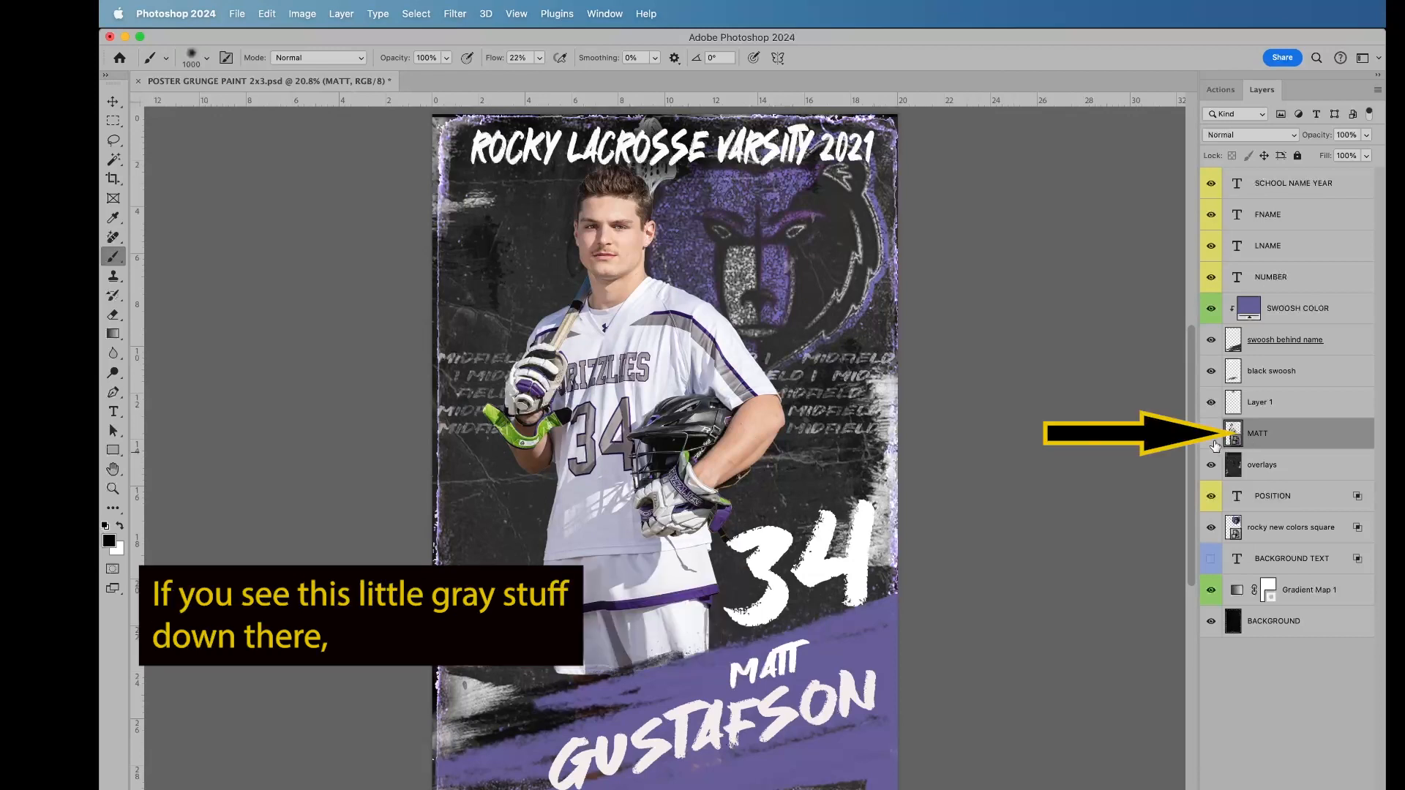
pyautogui.rightClick(1308, 432)
pyautogui.click(1264, 443)
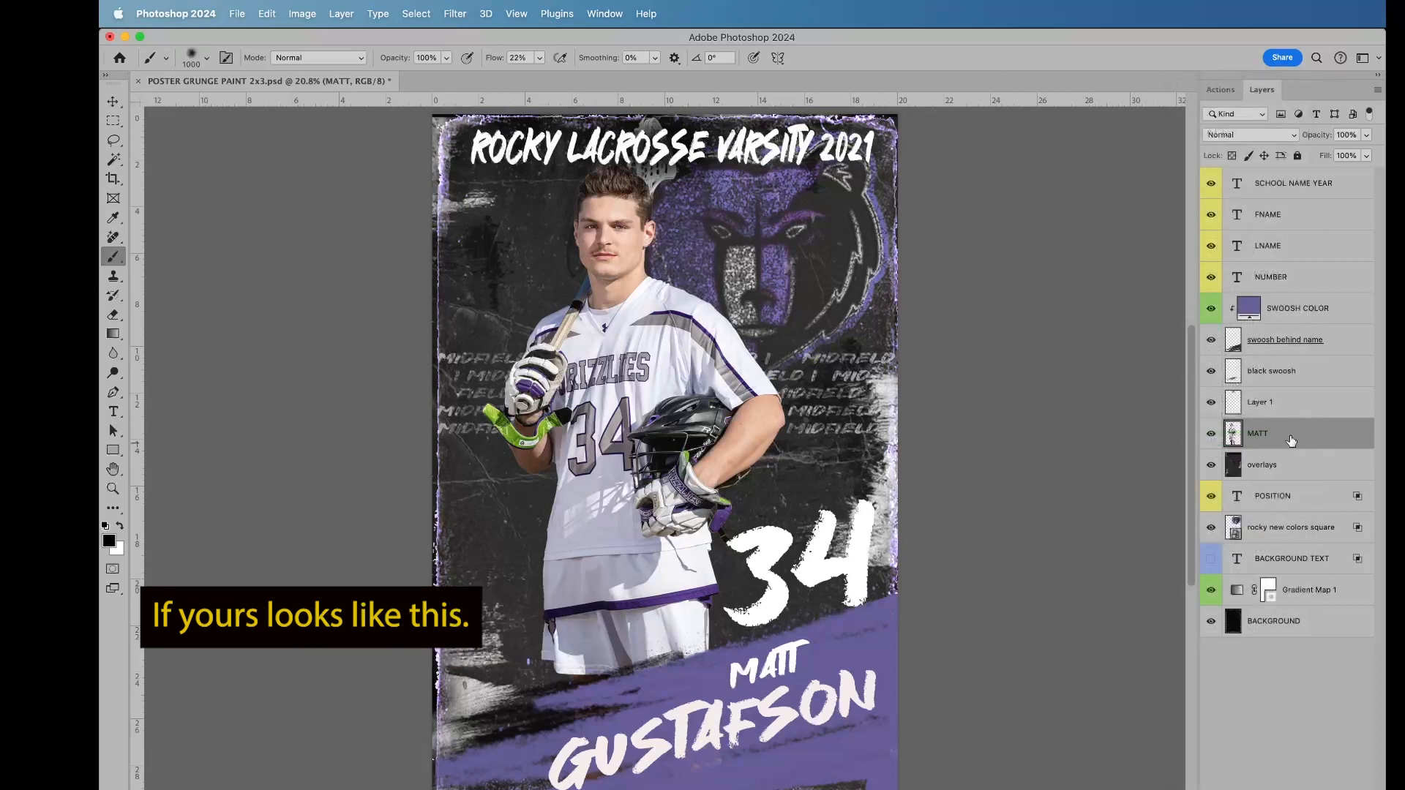
pyautogui.rightClick(1330, 436)
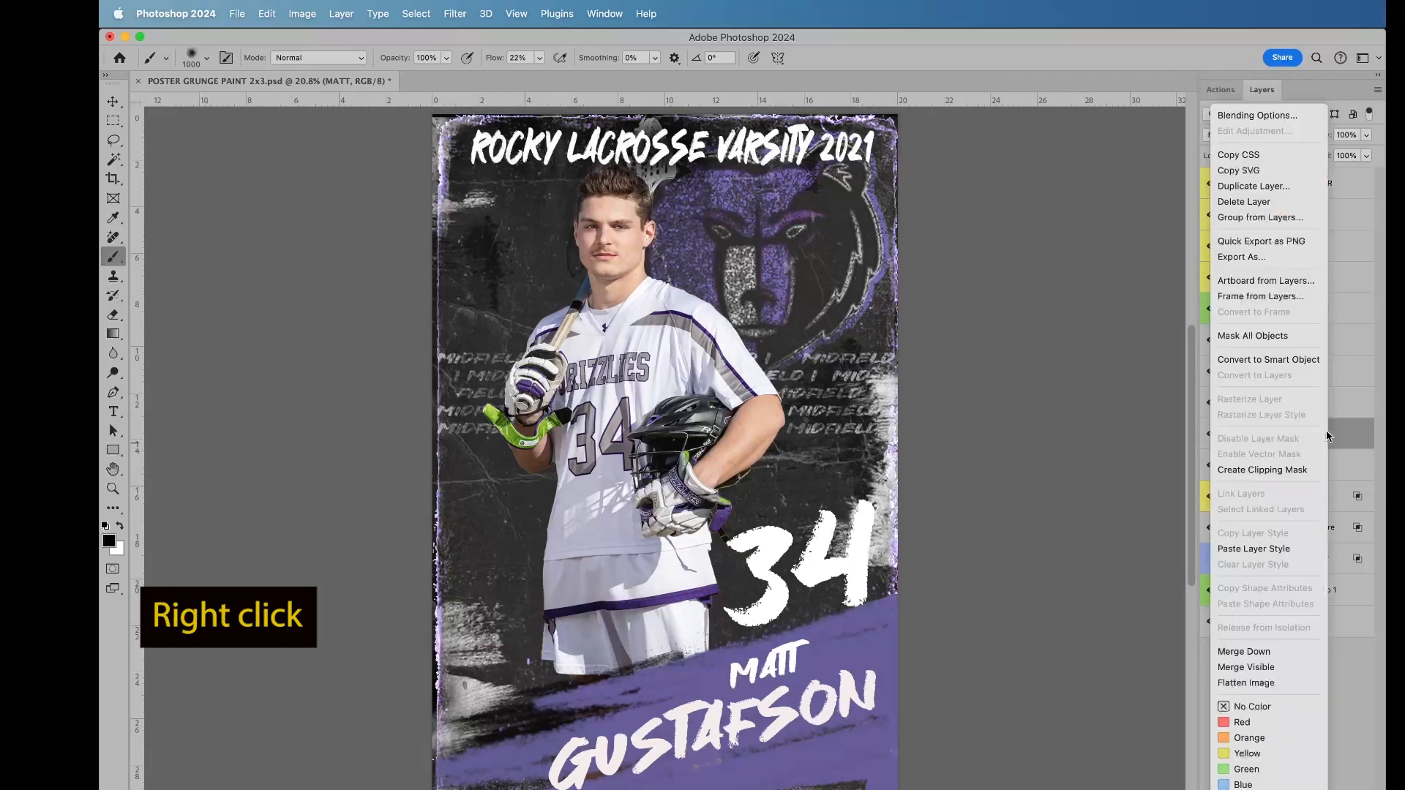
pyautogui.click(1265, 360)
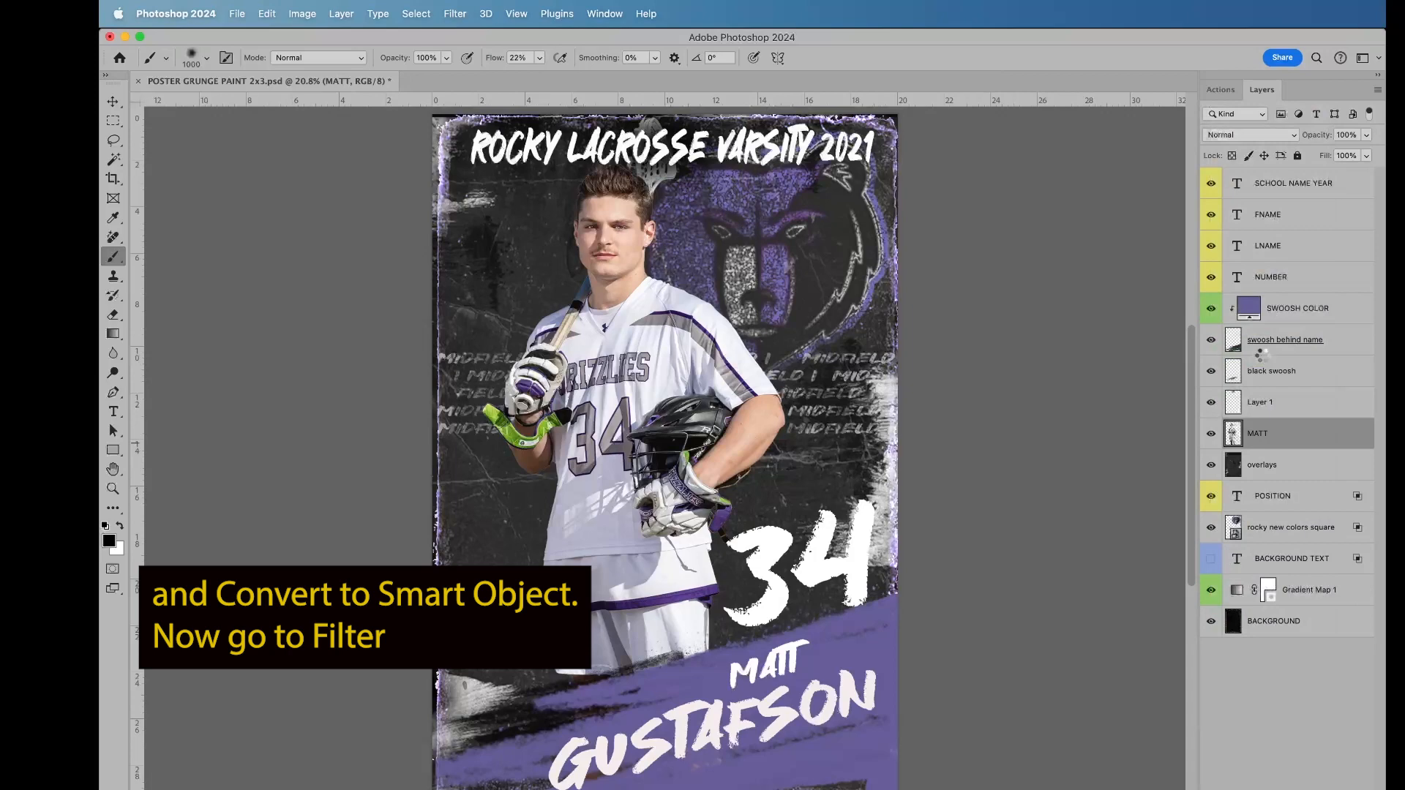
# Step: Apply the Camera Raw Filter to the player photo with Clarity +100, Texture +53 and Dehaze +19
pyautogui.click(460, 14)
pyautogui.click(472, 130)
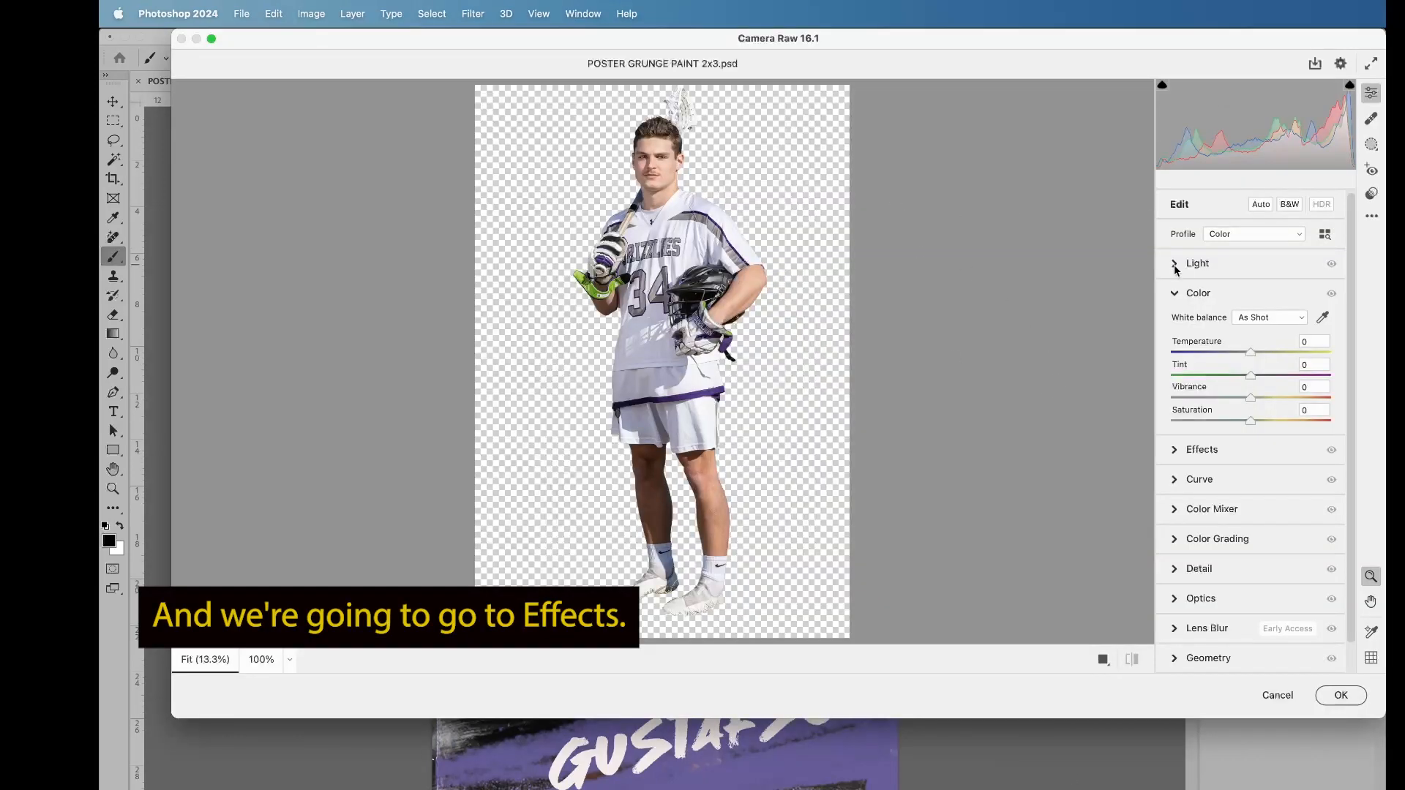
pyautogui.click(1176, 451)
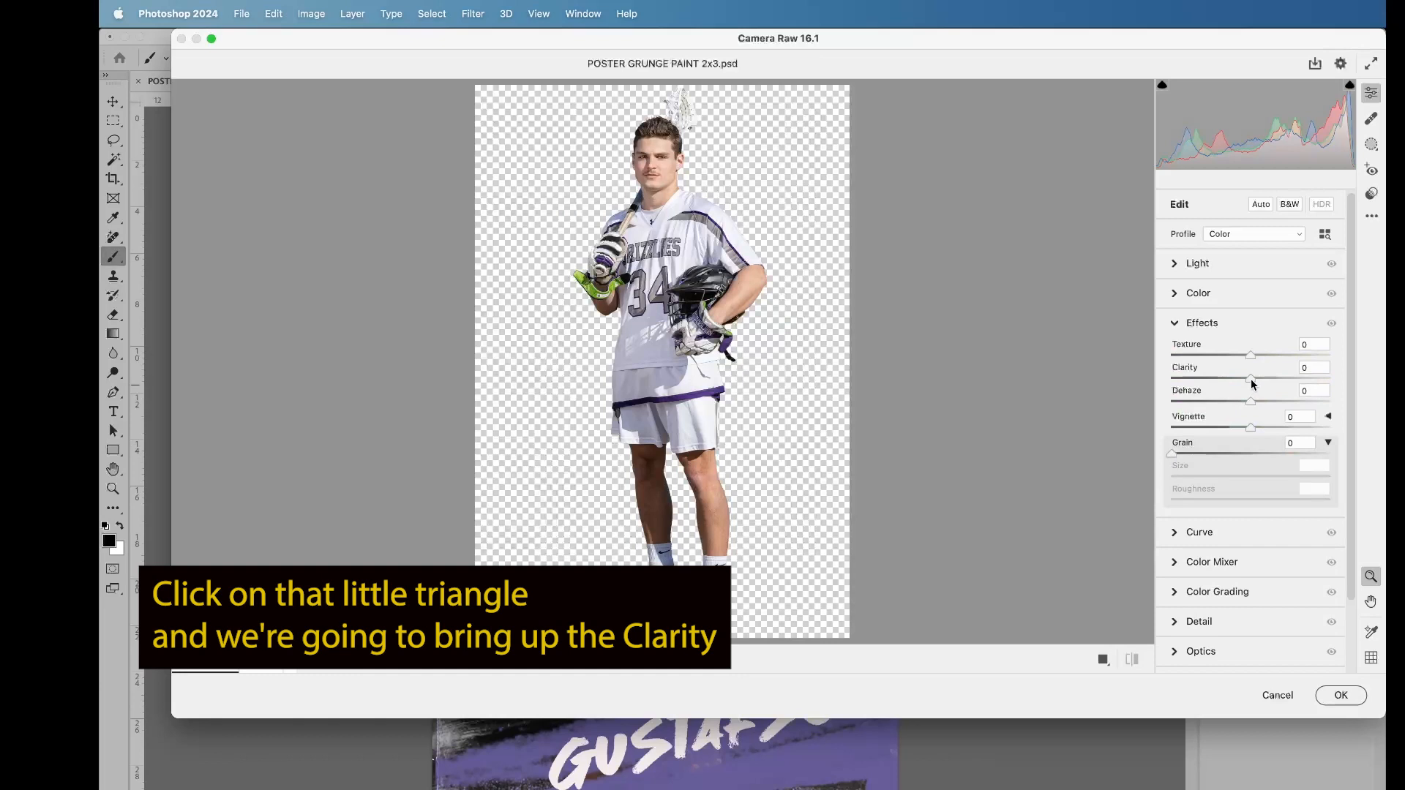
pyautogui.moveTo(1250, 377); pyautogui.dragTo(1329, 380)
pyautogui.moveTo(1250, 355); pyautogui.dragTo(1292, 356)
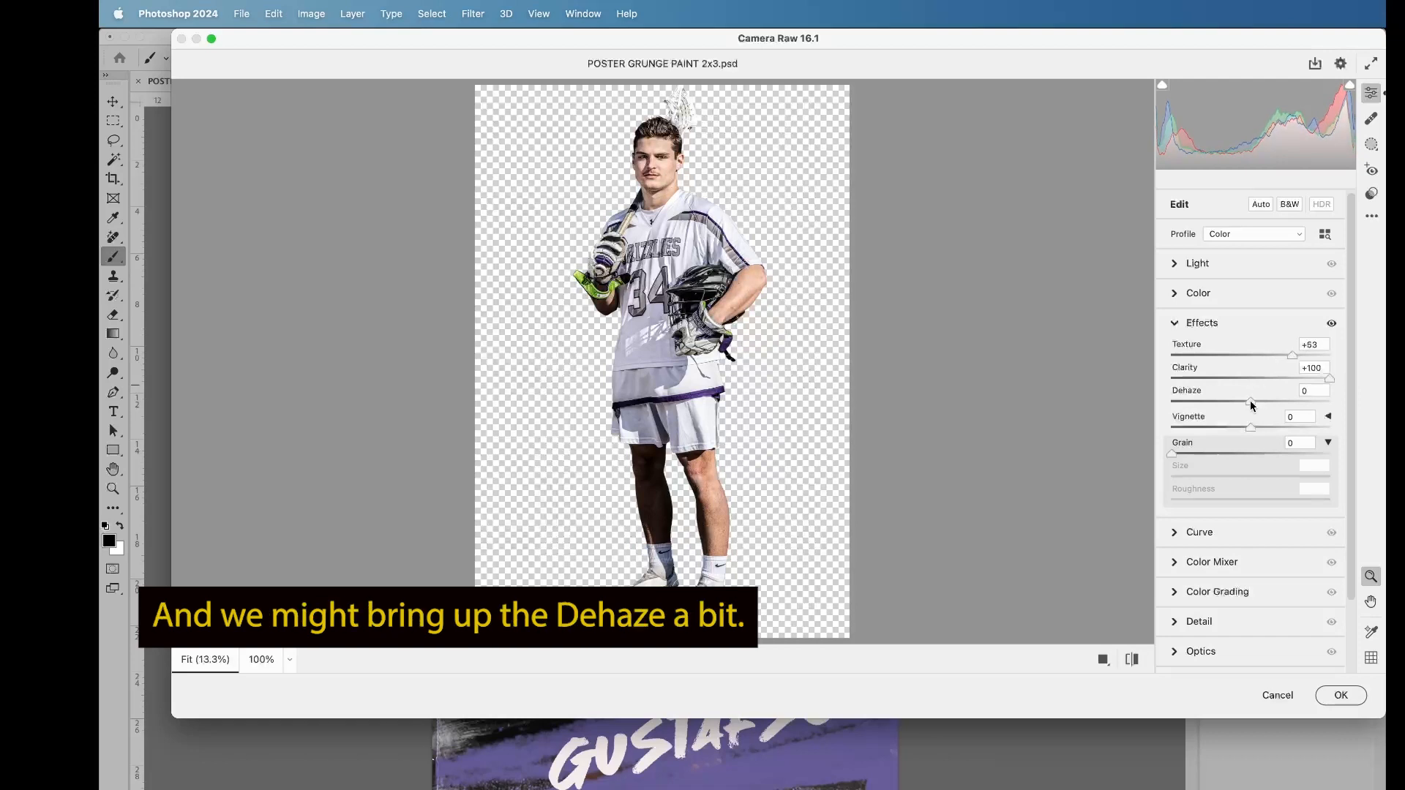
pyautogui.moveTo(1250, 401); pyautogui.dragTo(1265, 401)
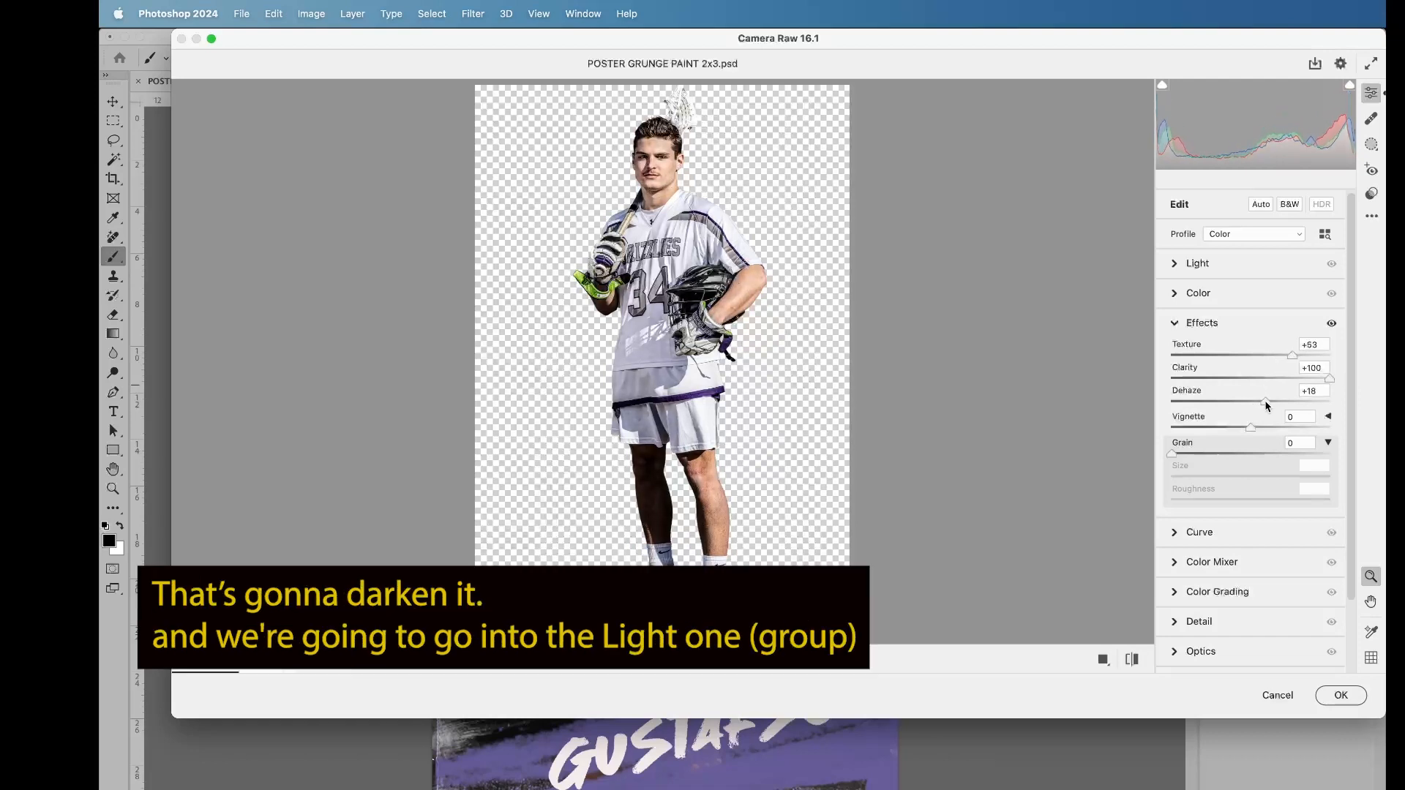
# Step: Try Shadows -100 with Highlights +100 on the player photo, and reverse them to Shadows +100 and Highlights -100
pyautogui.click(1176, 264)
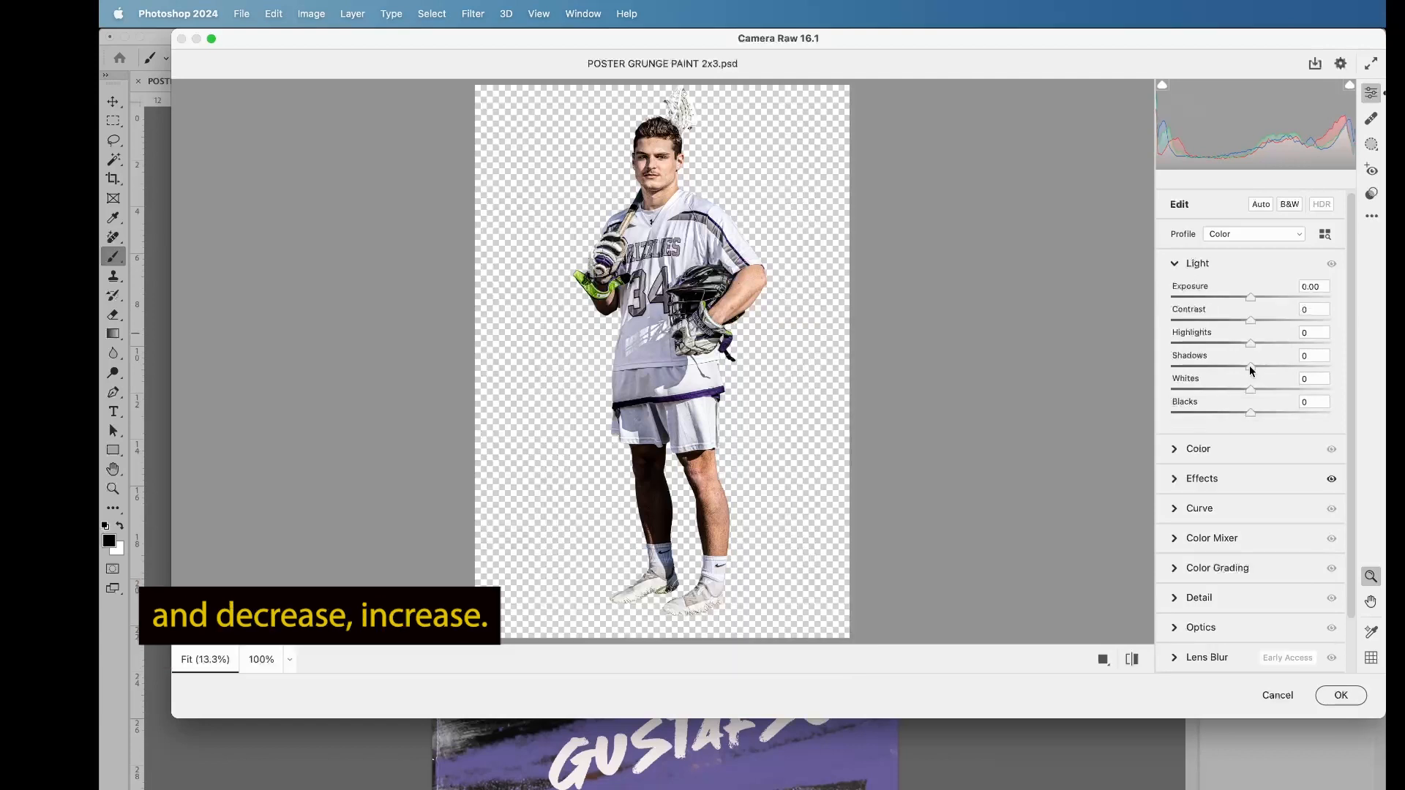
pyautogui.moveTo(1249, 366); pyautogui.dragTo(1157, 384)
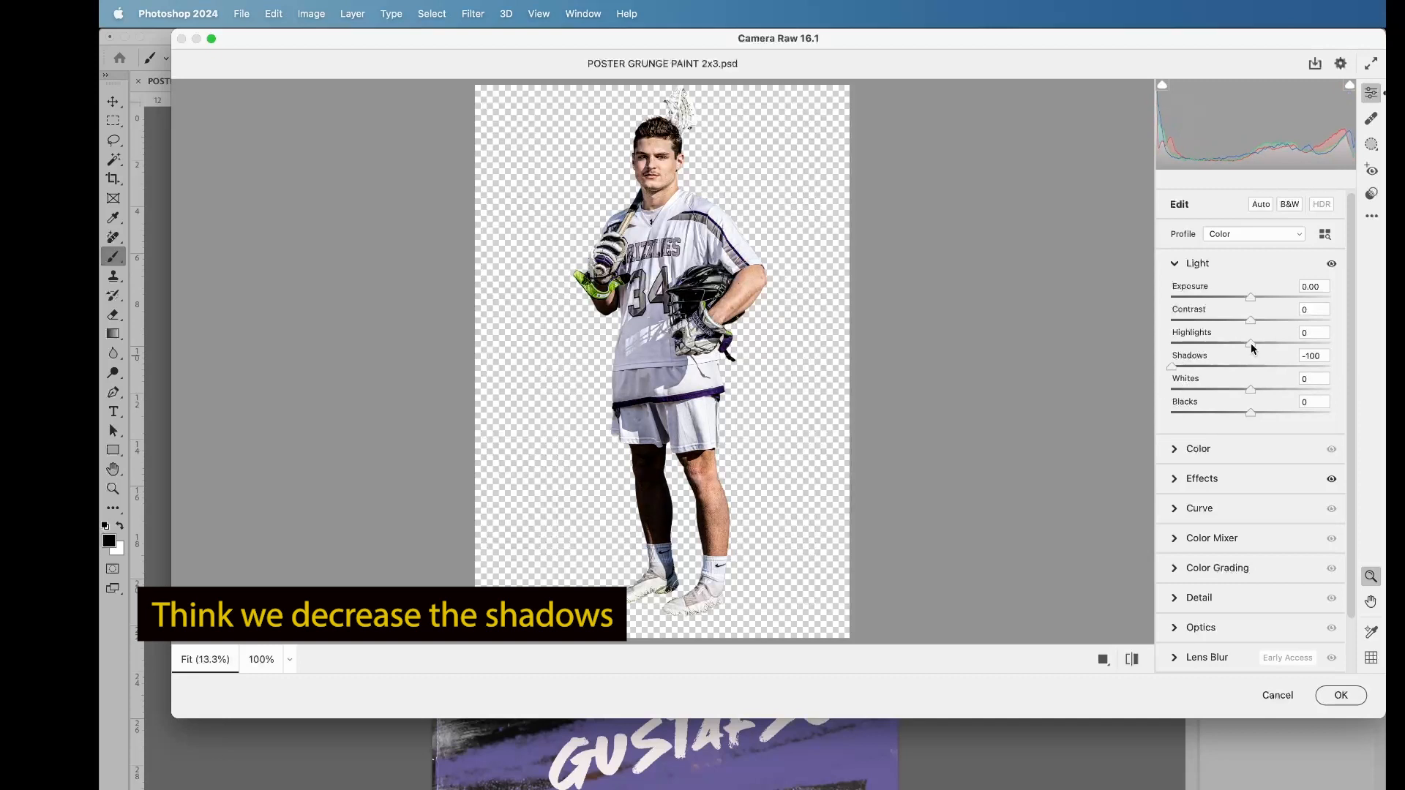
pyautogui.moveTo(1251, 344); pyautogui.dragTo(1343, 350)
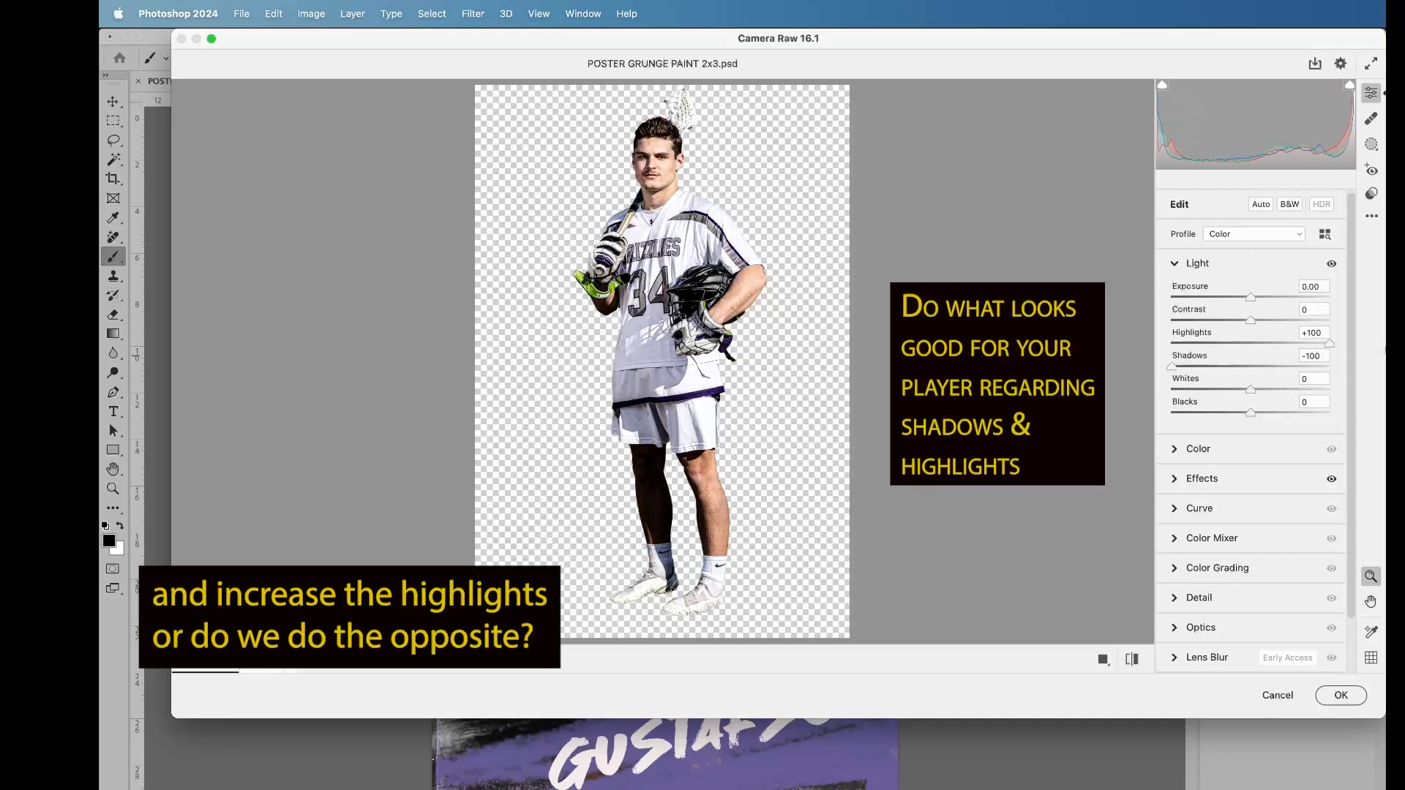
pyautogui.moveTo(1330, 343)
pyautogui.mouseDown()
pyautogui.moveTo(1172, 344)
pyautogui.moveTo(1330, 366)
pyautogui.mouseUp()
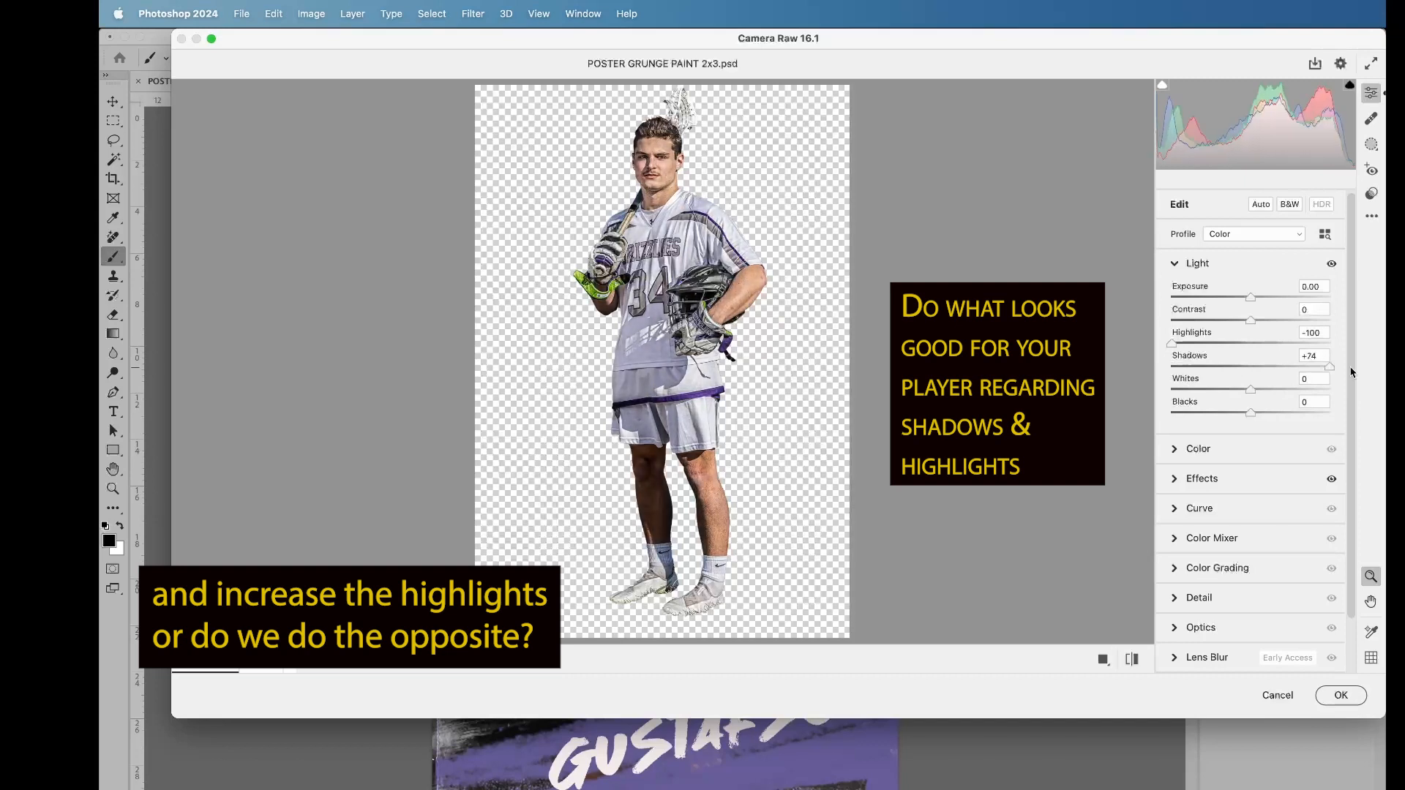
# Step: Apply the Camera Raw Filter to the player photo with Saturation -22, and toggle the filter's visibility off and on to compare
pyautogui.click(1176, 450)
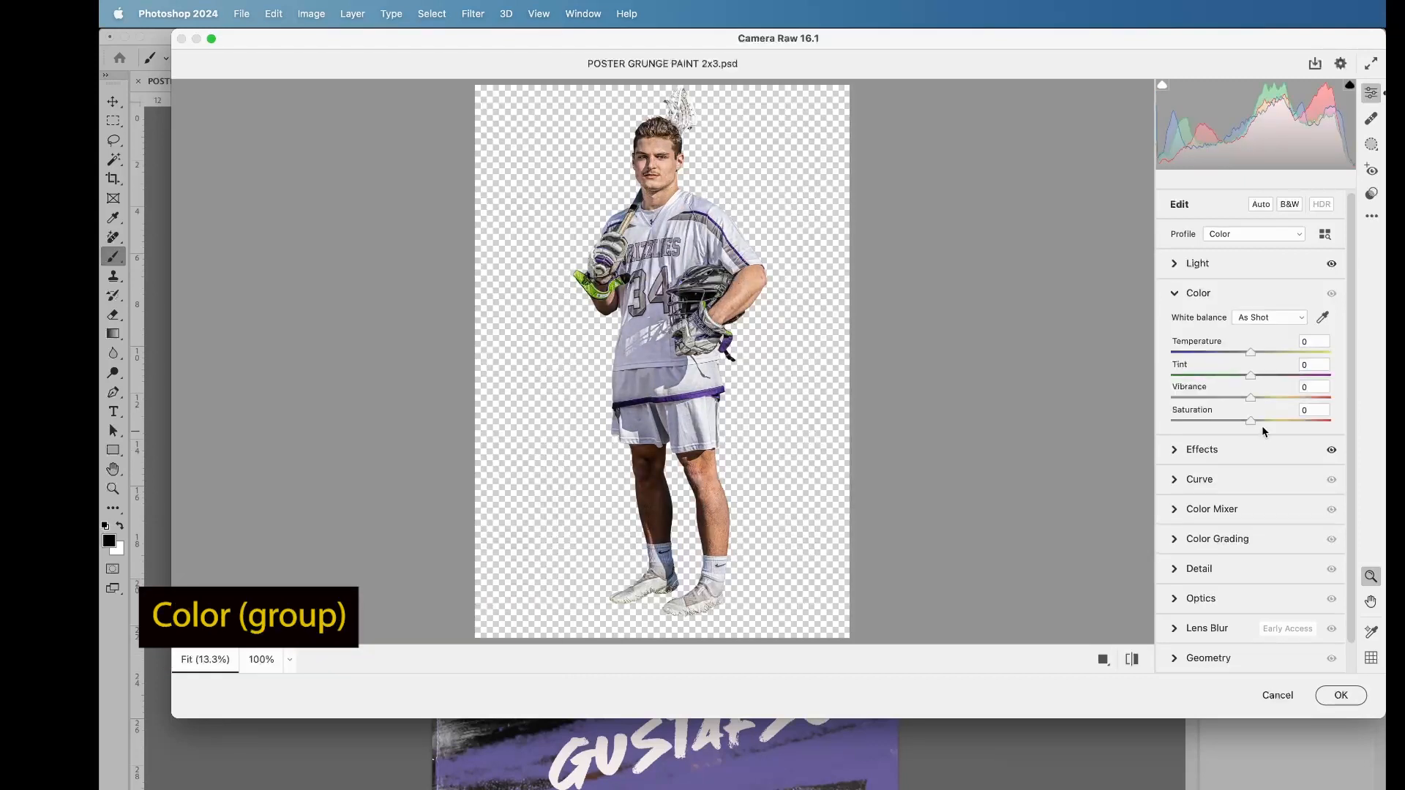
pyautogui.moveTo(1250, 420); pyautogui.dragTo(1234, 423)
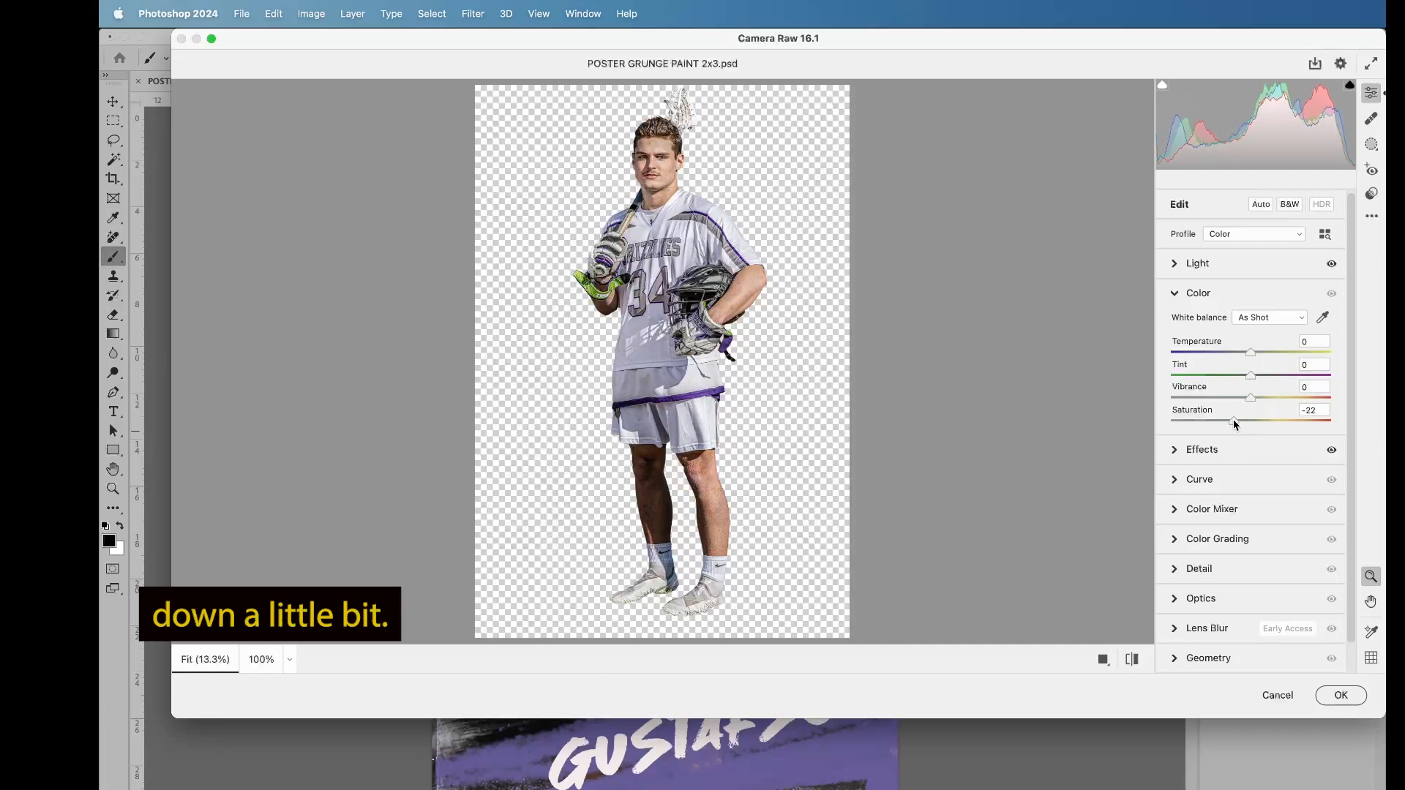
pyautogui.click(1342, 696)
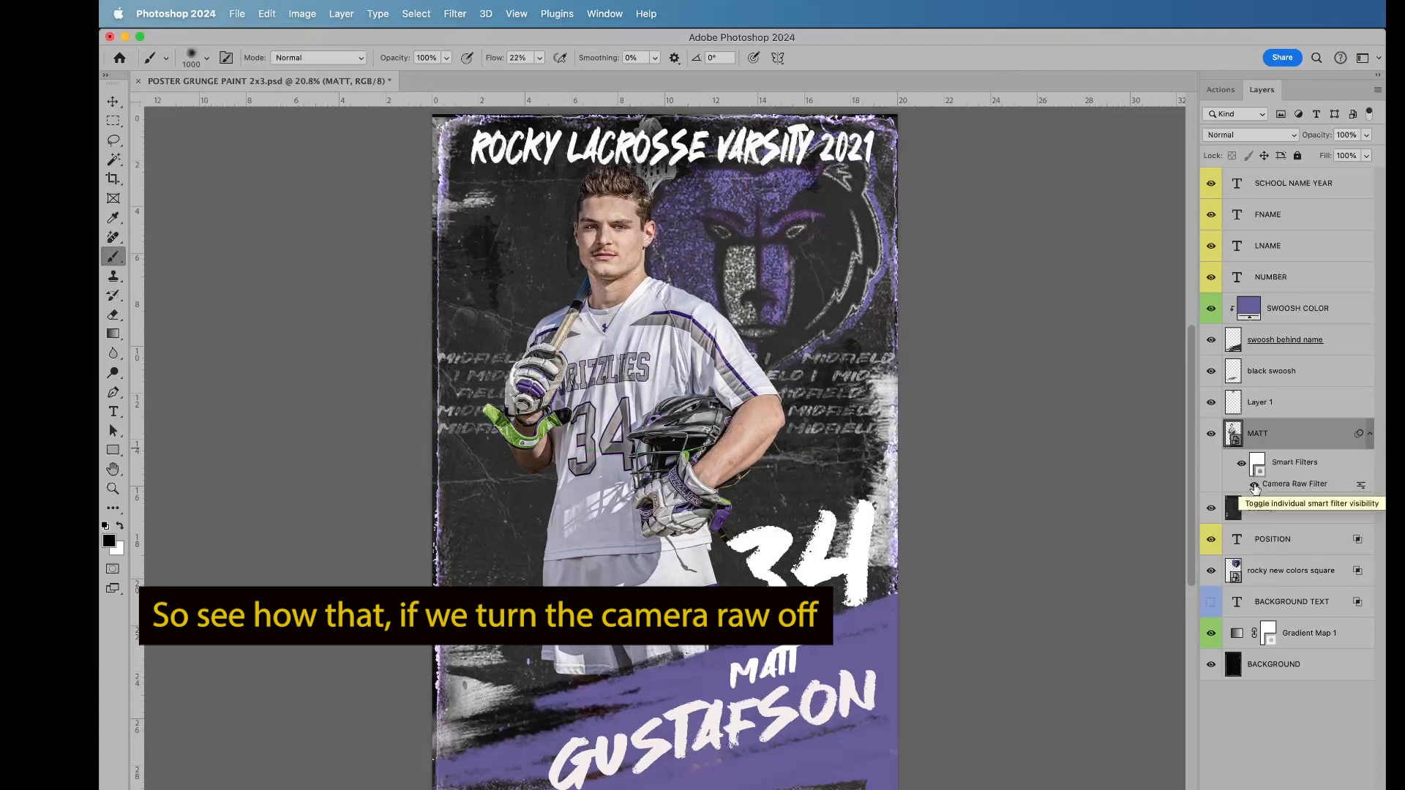
pyautogui.click(1254, 486)
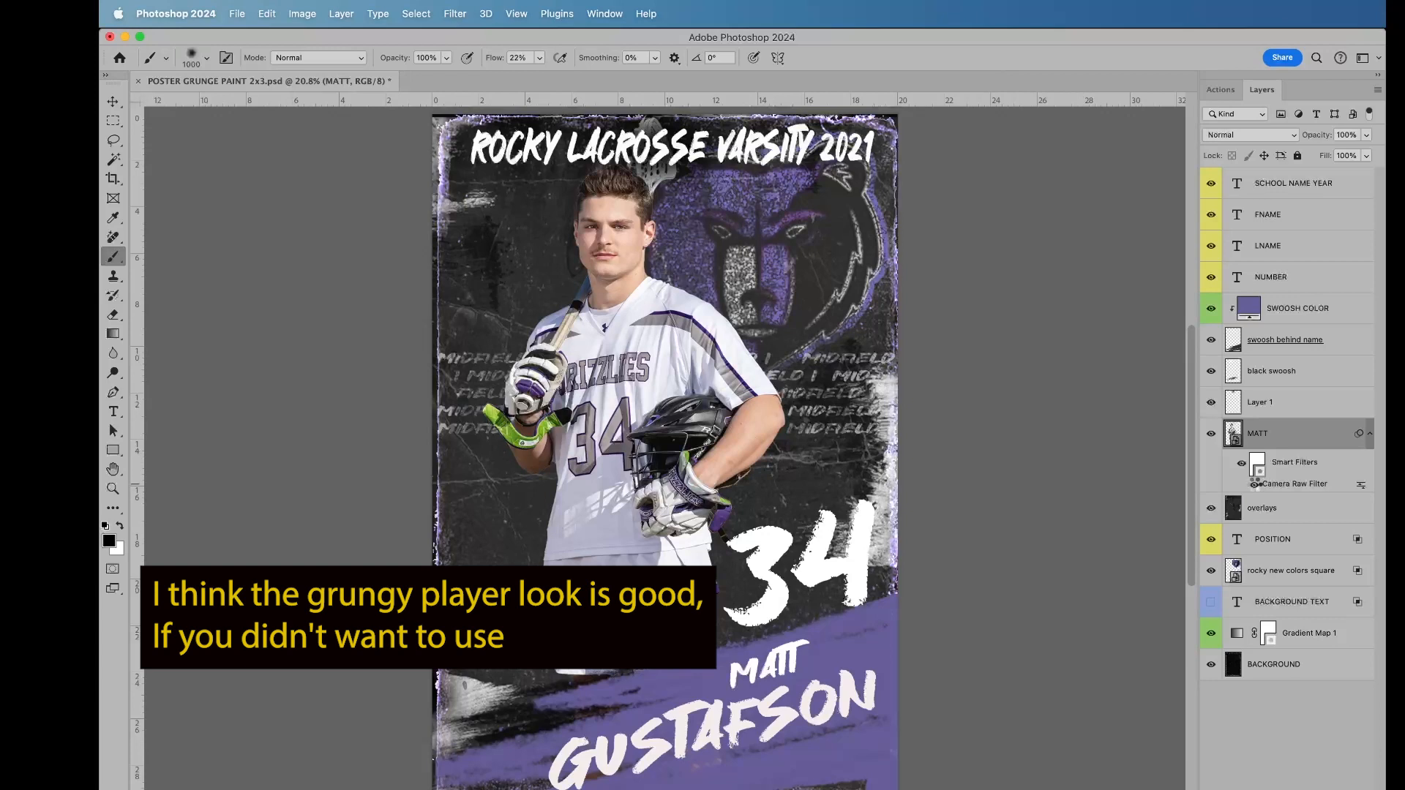
pyautogui.click(1254, 483)
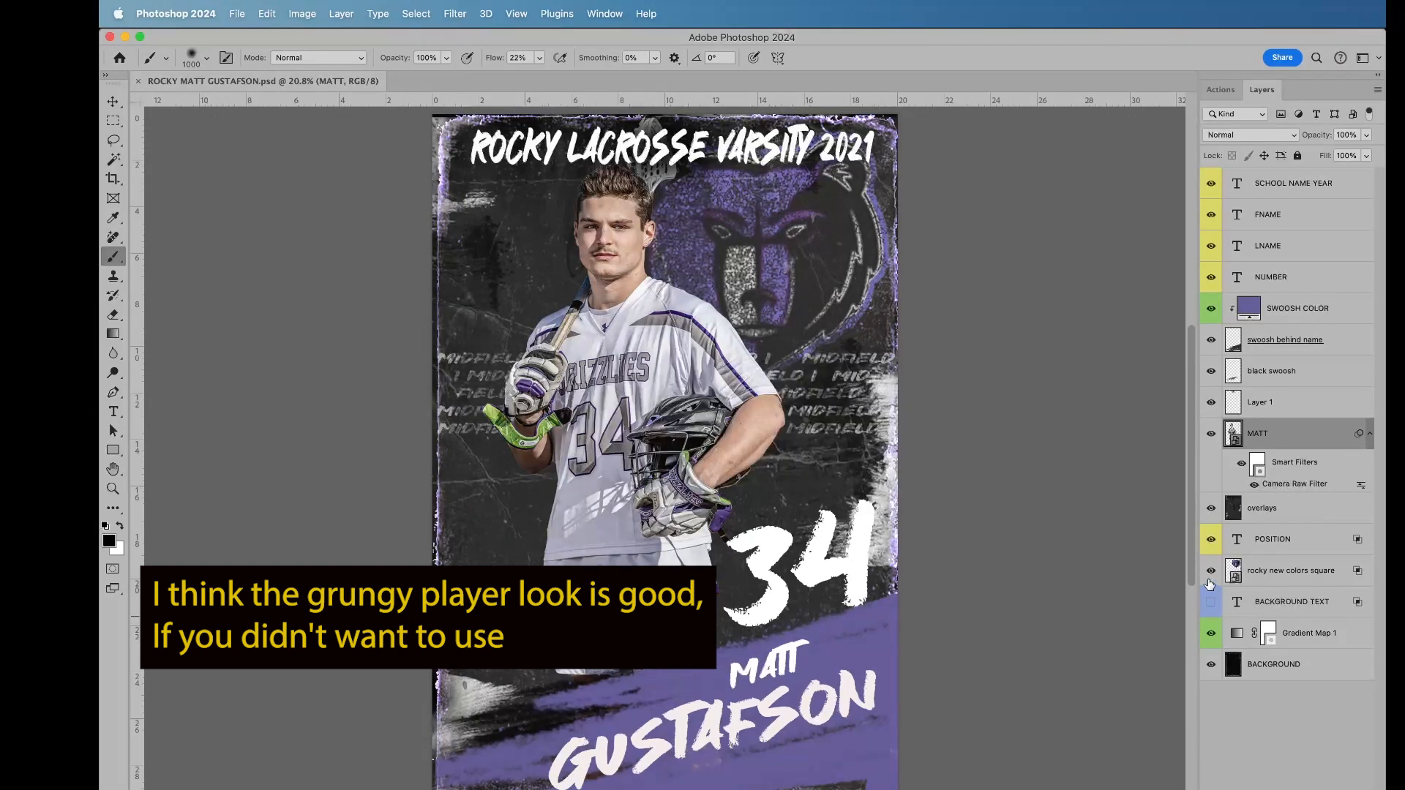
# Step: Hide the rocky new colors square logo layer and show the BACKGROUND TEXT layer instead
pyautogui.click(1306, 575)
pyautogui.click(1211, 576)
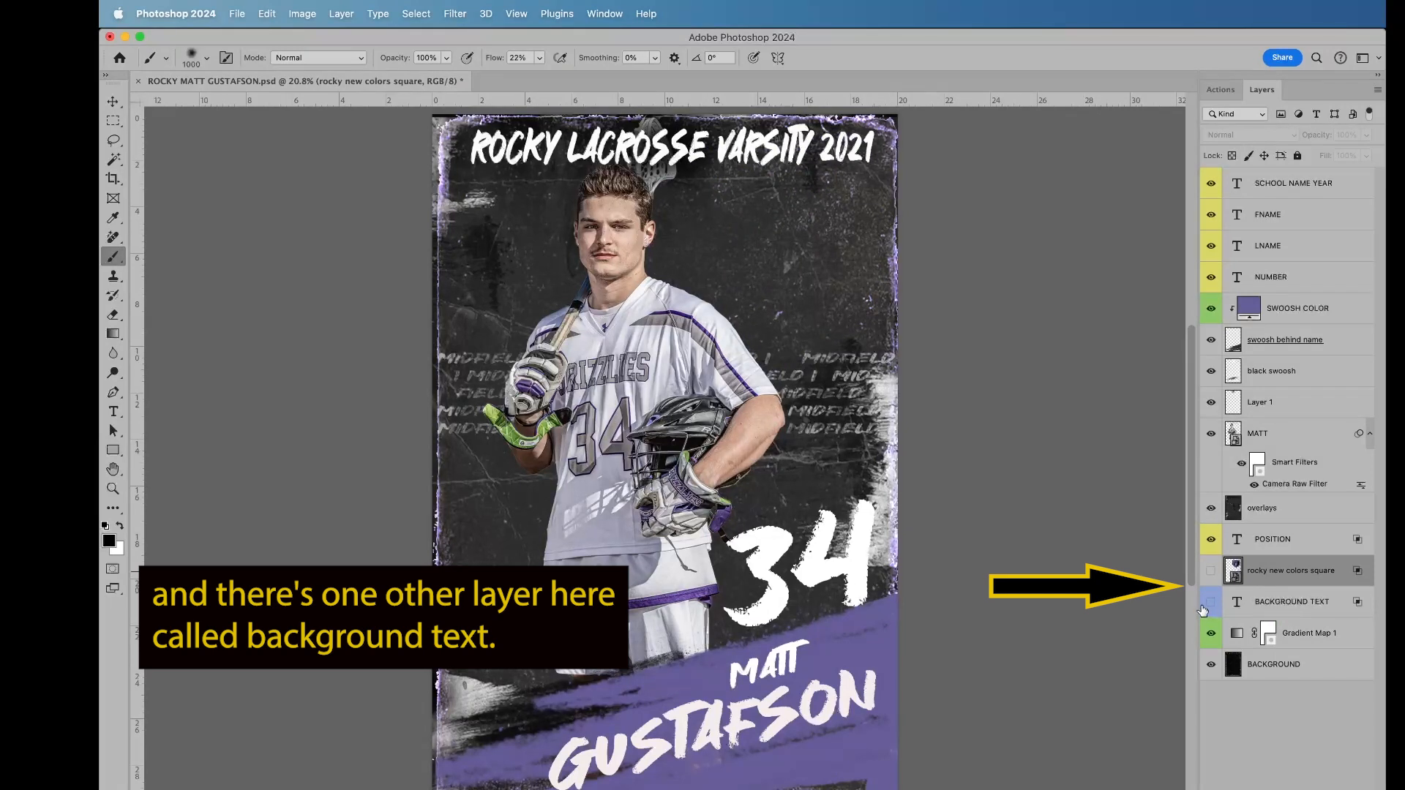
pyautogui.click(1212, 603)
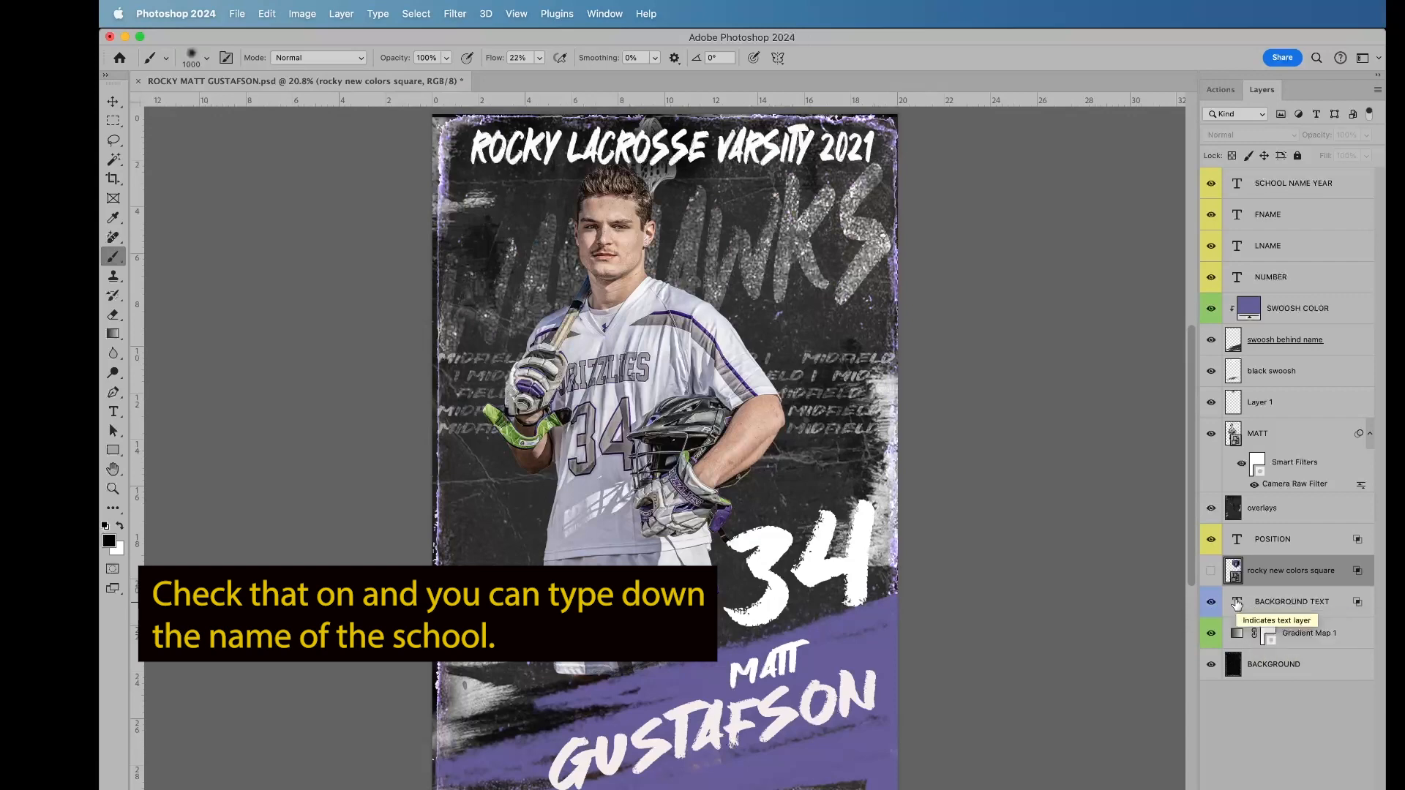
# Step: Replace the BACKGROUND TEXT layer's text with GRIZZLIES and commit the edit
pyautogui.doubleClick(1237, 603)
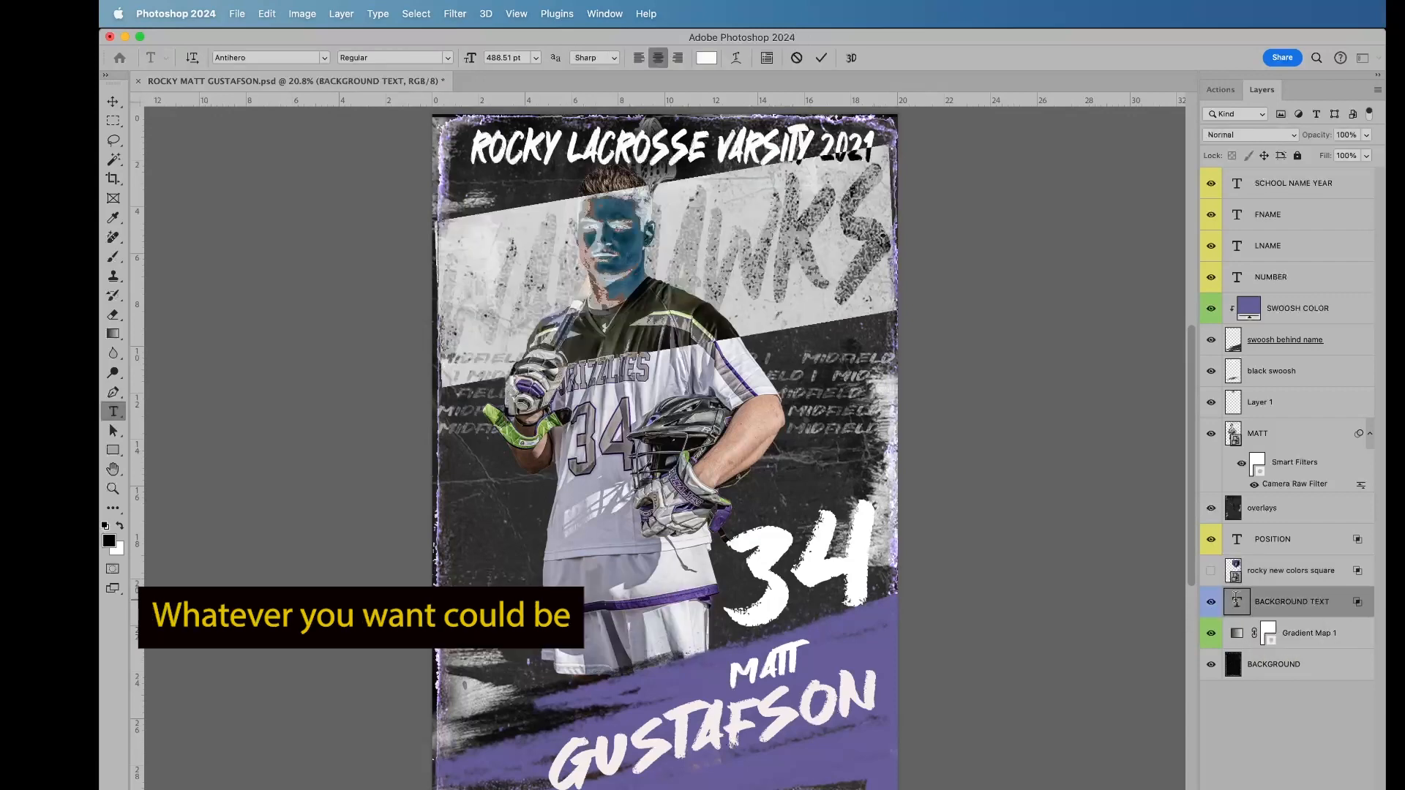
pyautogui.press('BackSpace')
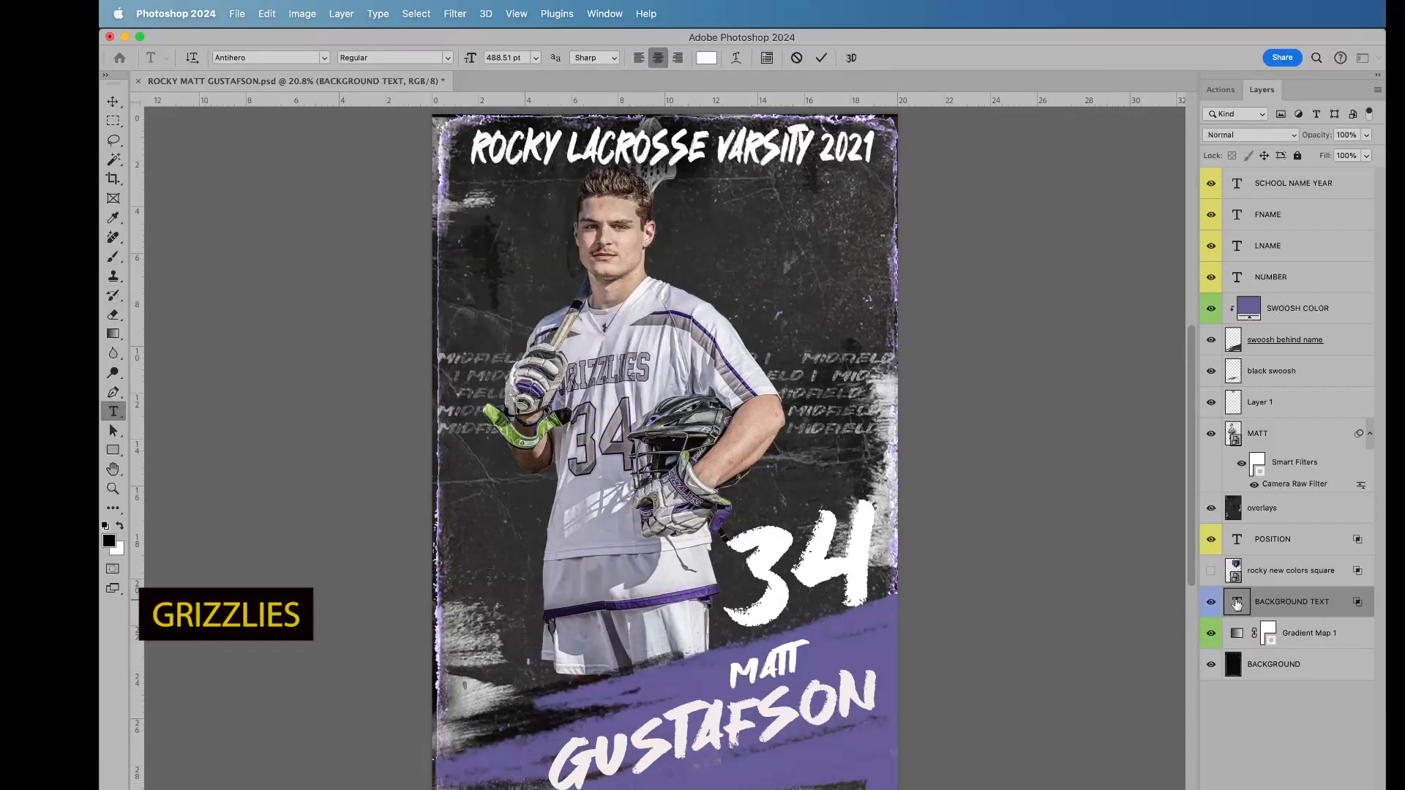
pyautogui.write('GRIZZLIES')
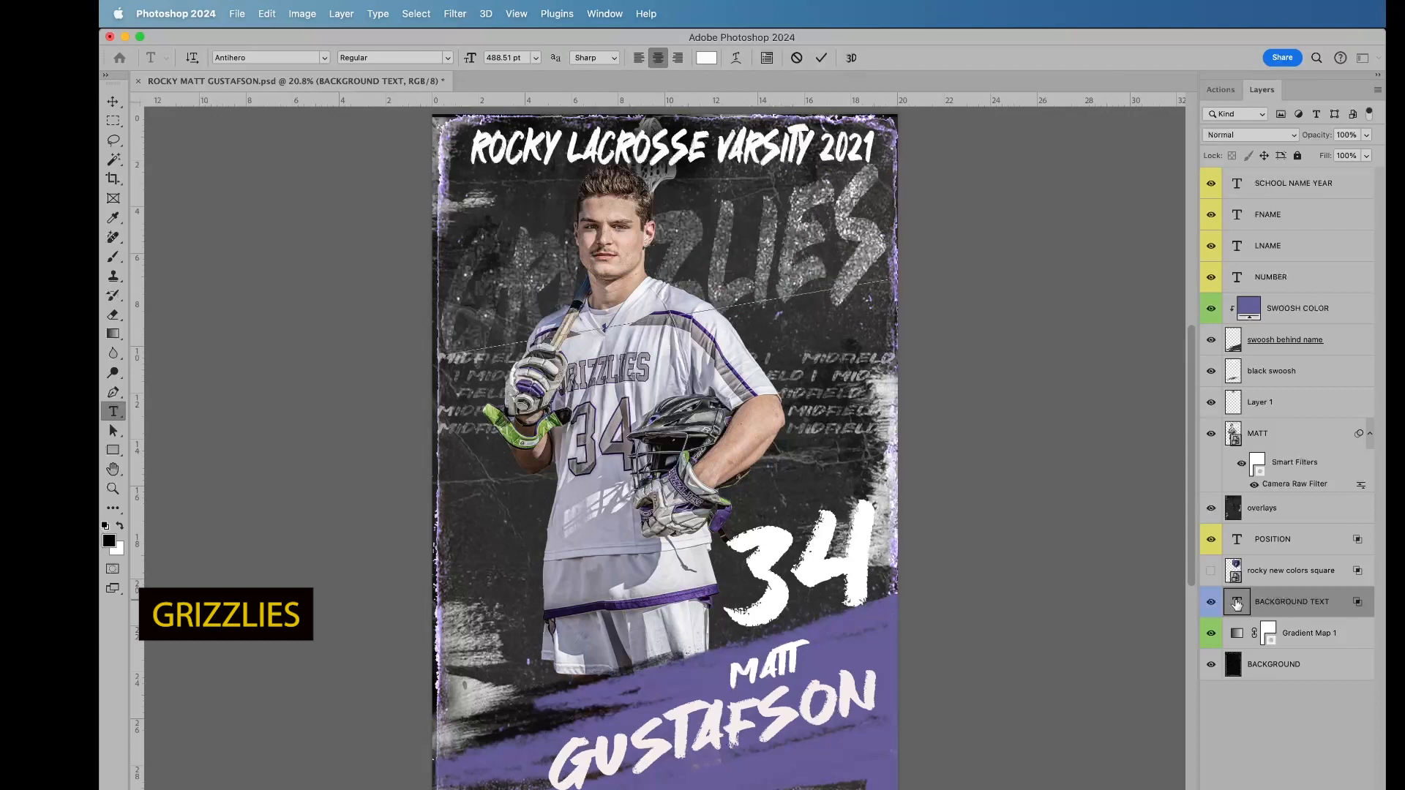
pyautogui.click(825, 60)
pyautogui.press('b')
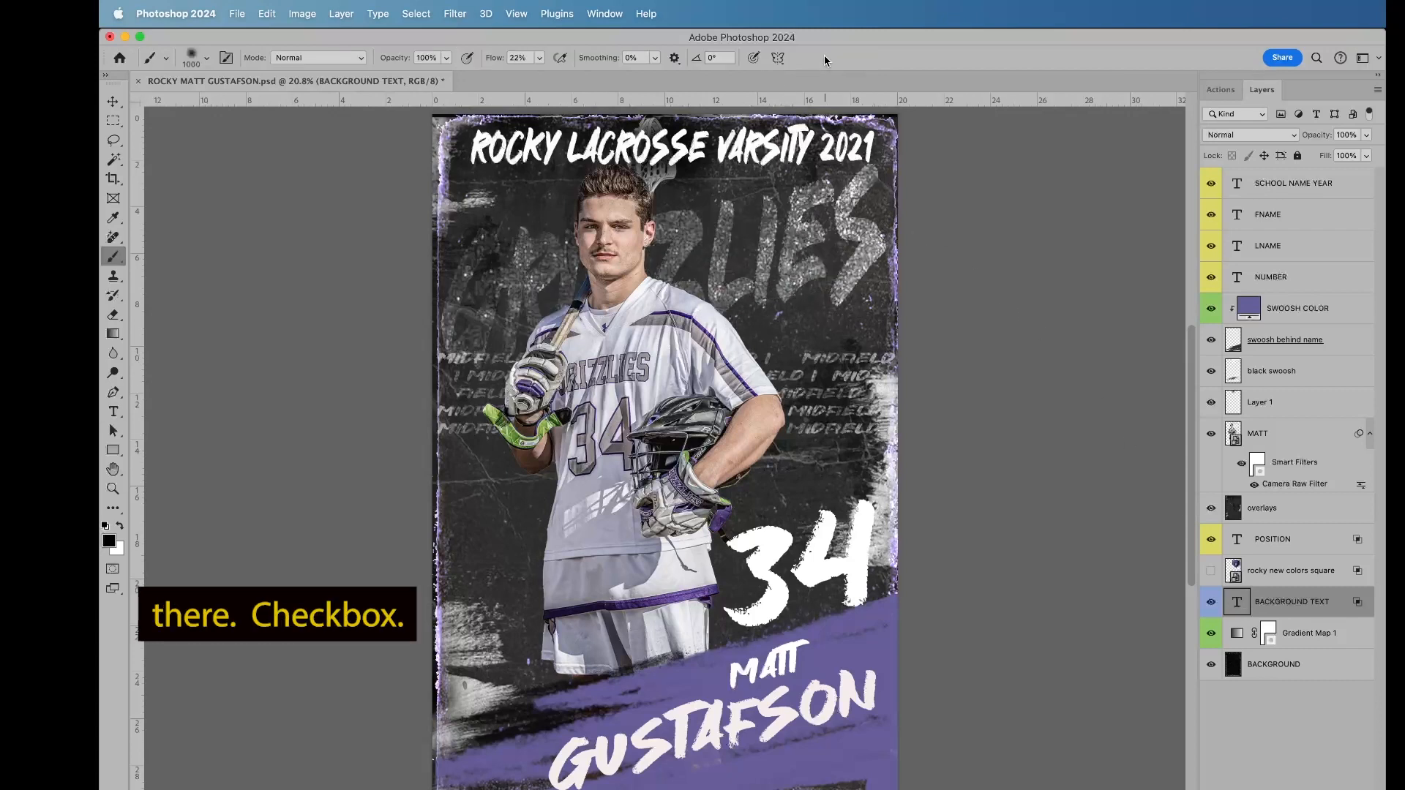
# Step: Recolor the GRIZZLIES background text to light purple a69cda, starting from the poster's purple swoosh color, and commit the edit
pyautogui.doubleClick(1238, 604)
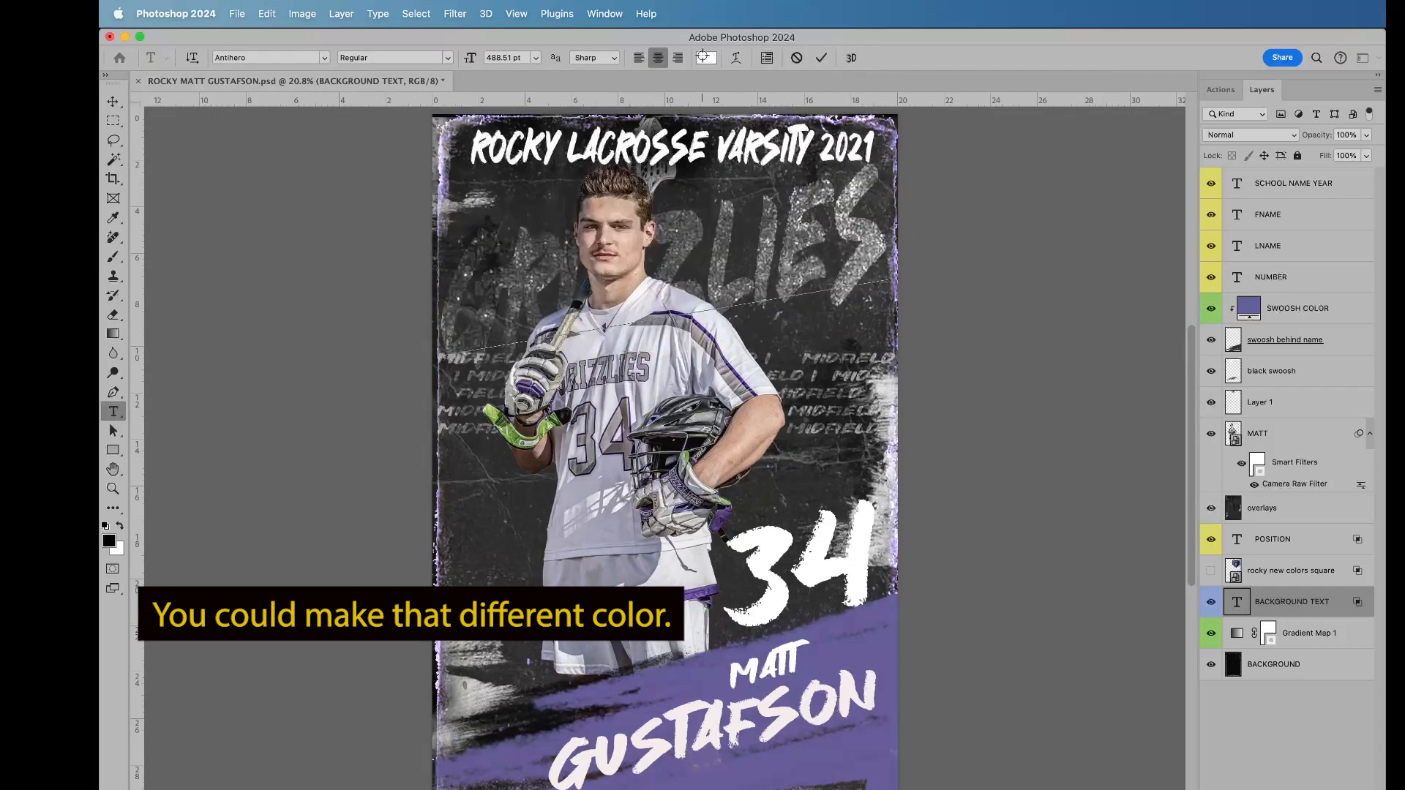
pyautogui.click(703, 57)
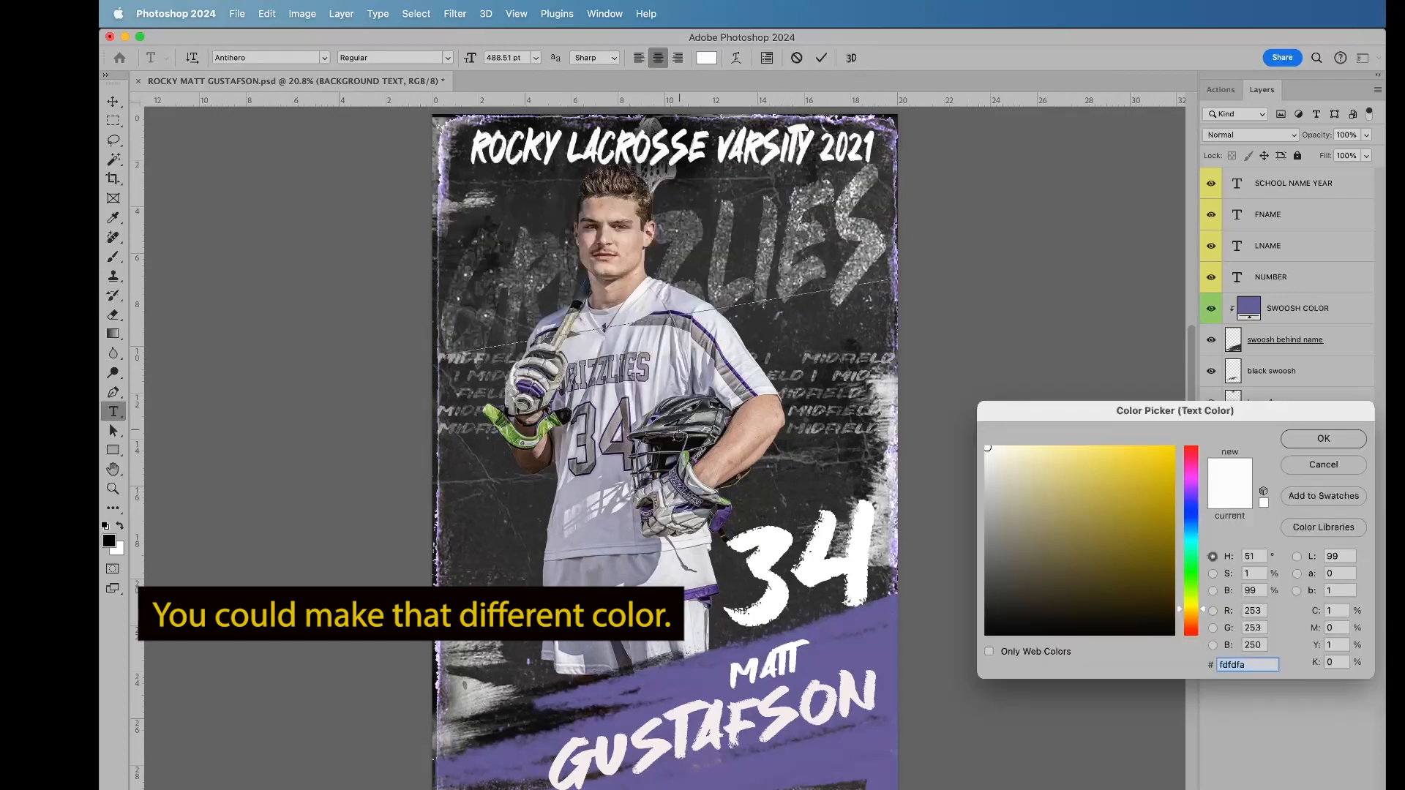
pyautogui.click(858, 648)
pyautogui.moveTo(1037, 521); pyautogui.dragTo(1039, 473)
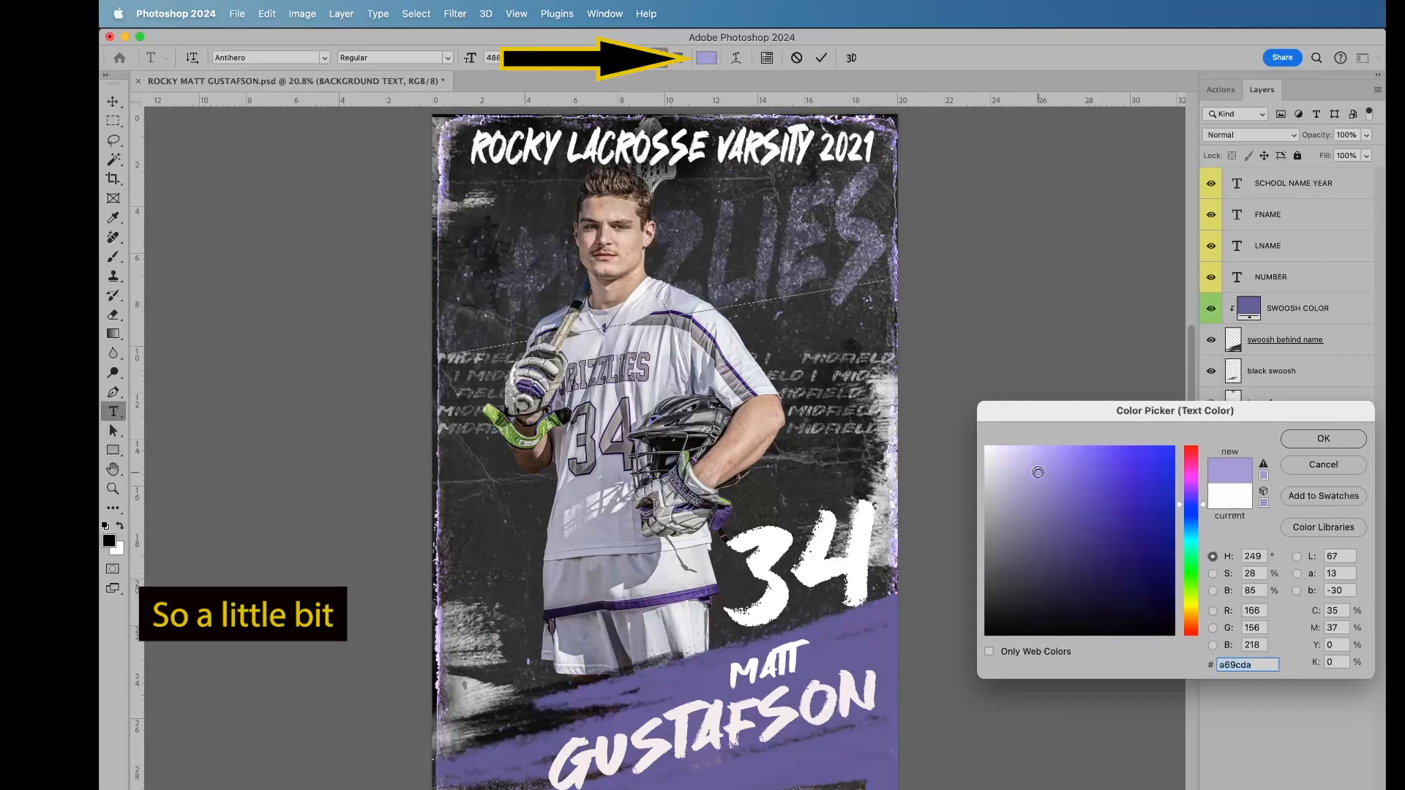
pyautogui.click(1324, 439)
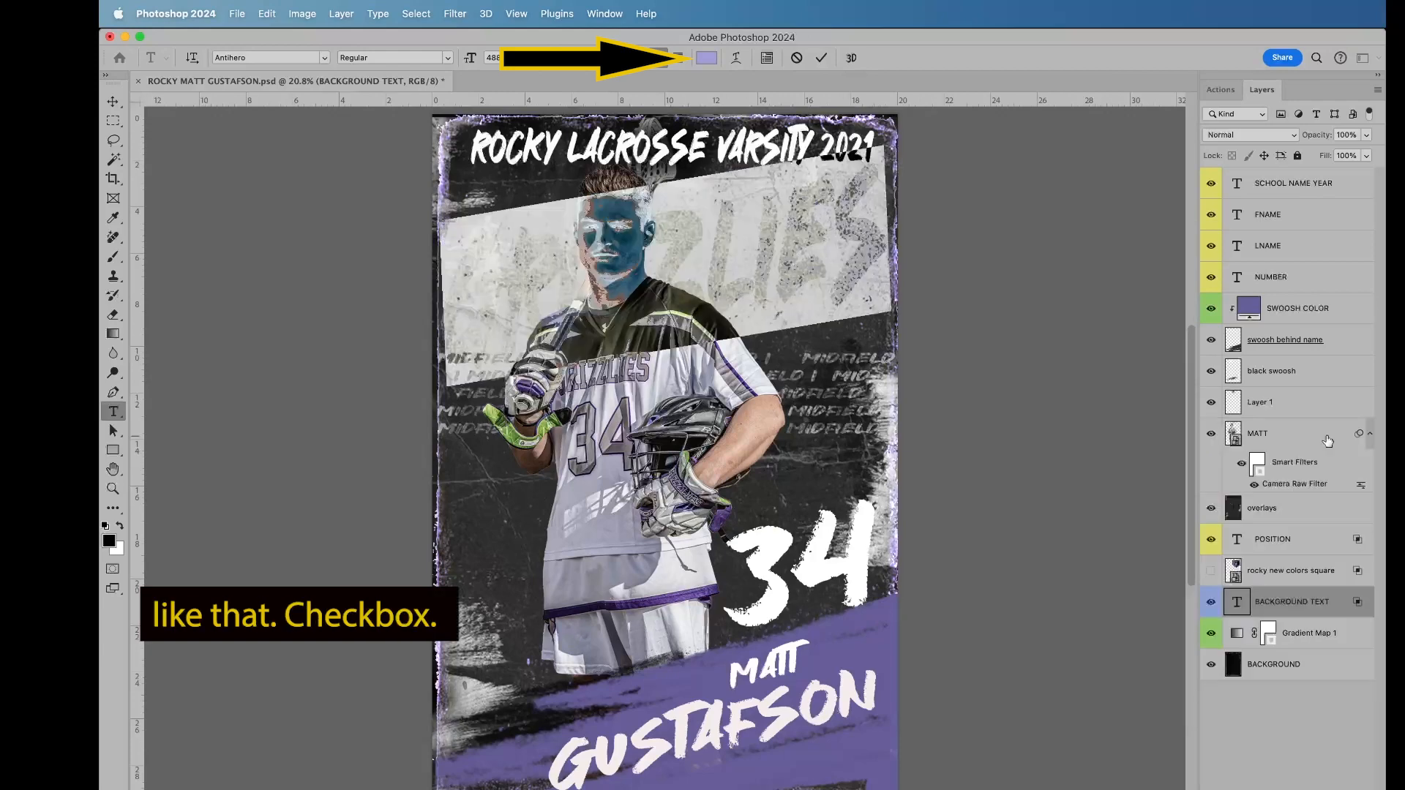
pyautogui.click(821, 58)
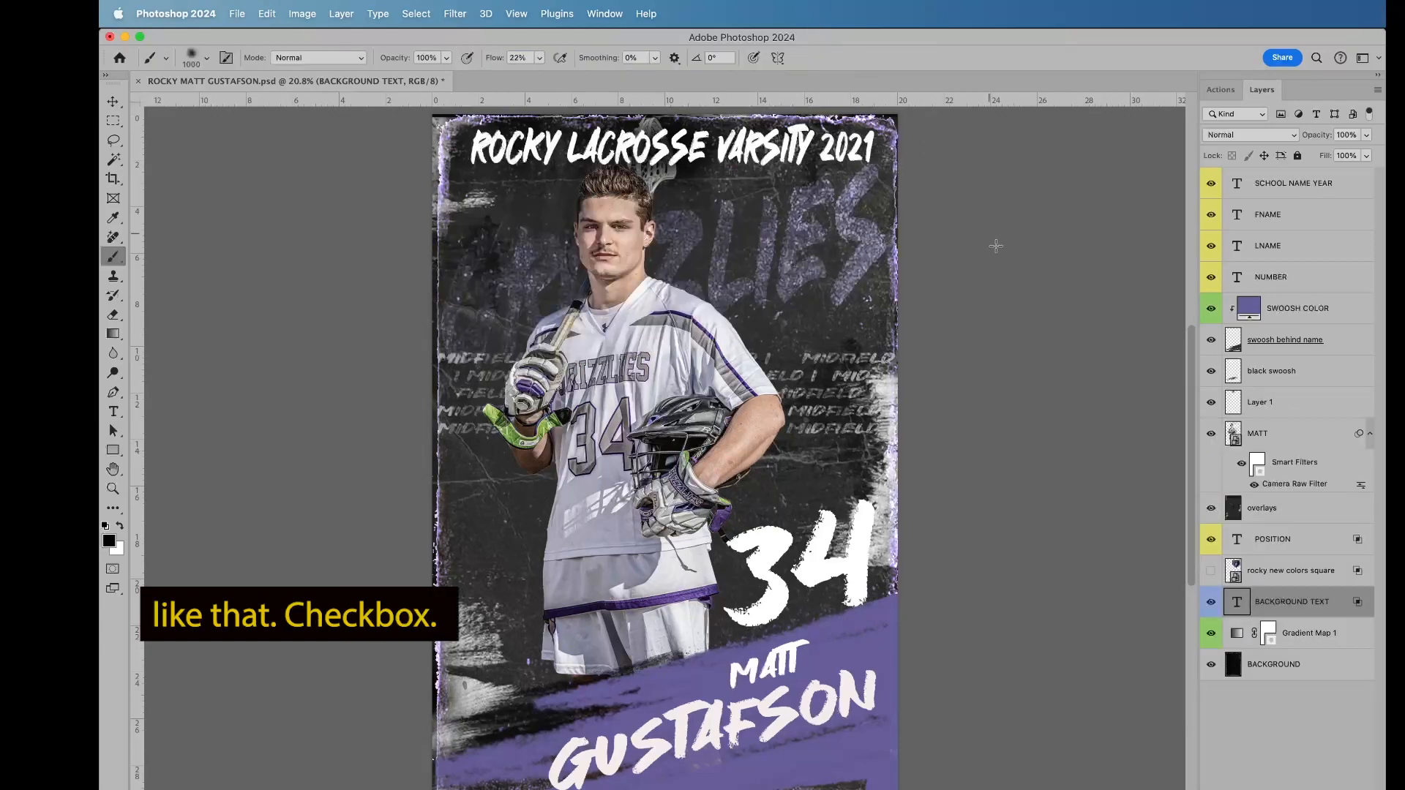
pyautogui.press('b')
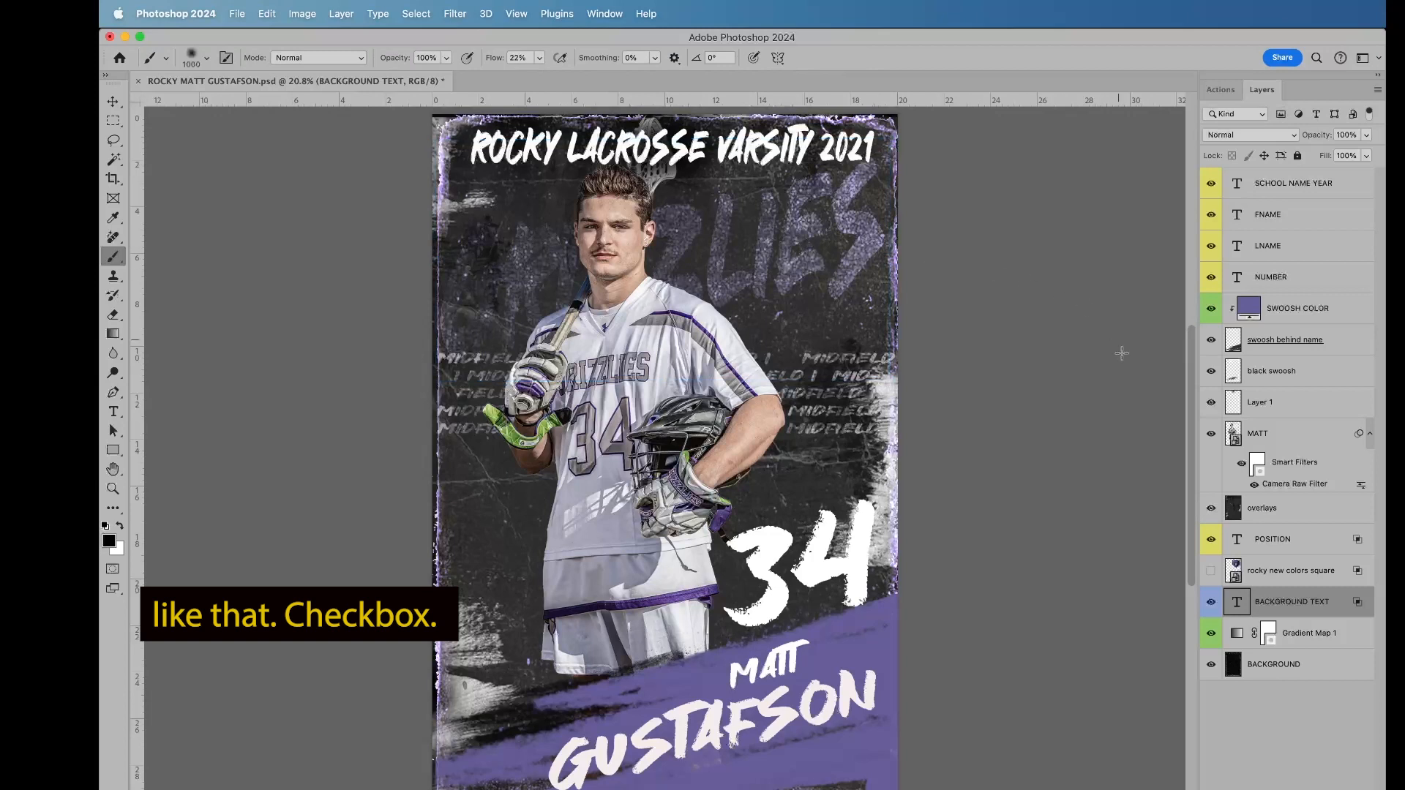
# Step: Show the rocky new colors square logo layer in place of the BACKGROUND TEXT layer and reduce the logo's opacity
pyautogui.click(1211, 602)
pyautogui.click(1211, 571)
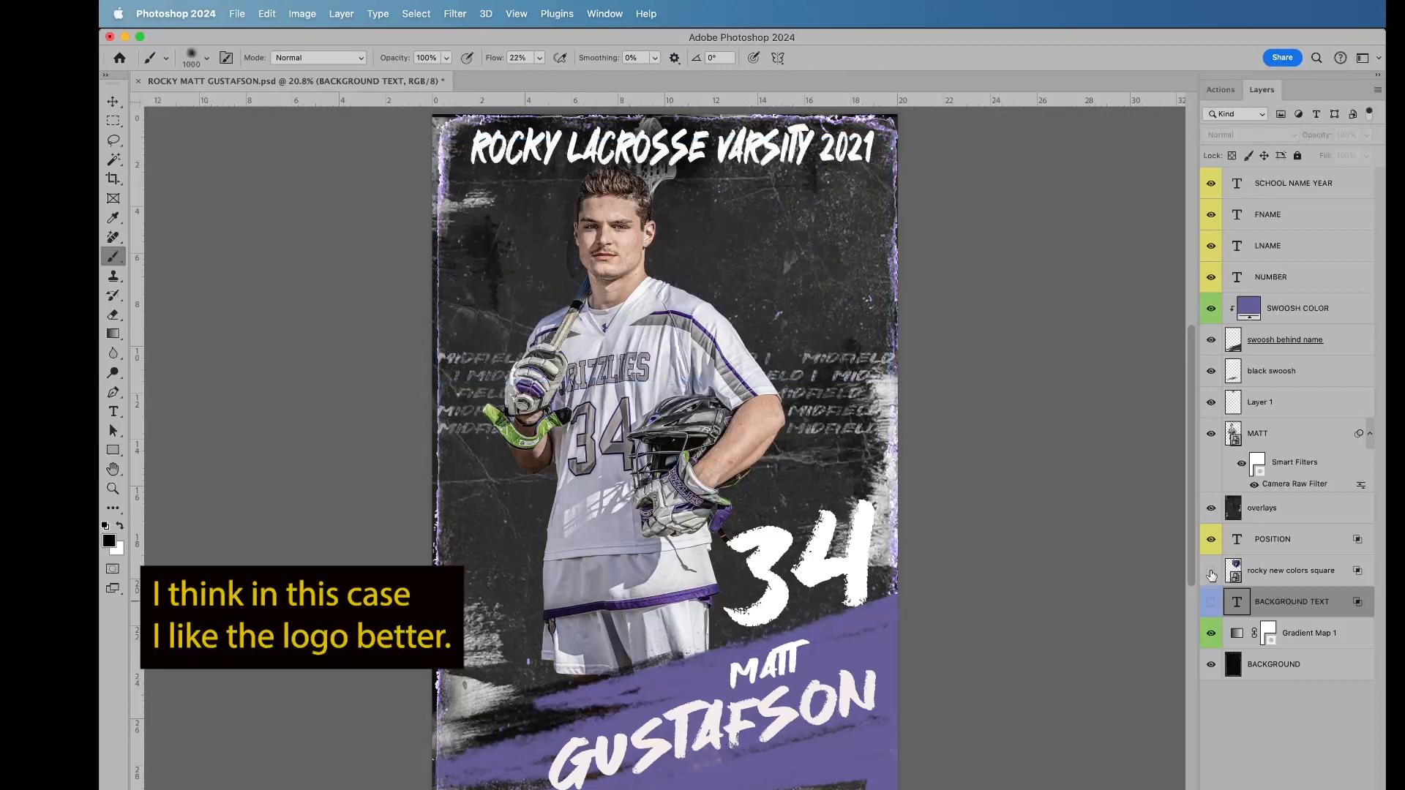
pyautogui.click(1278, 572)
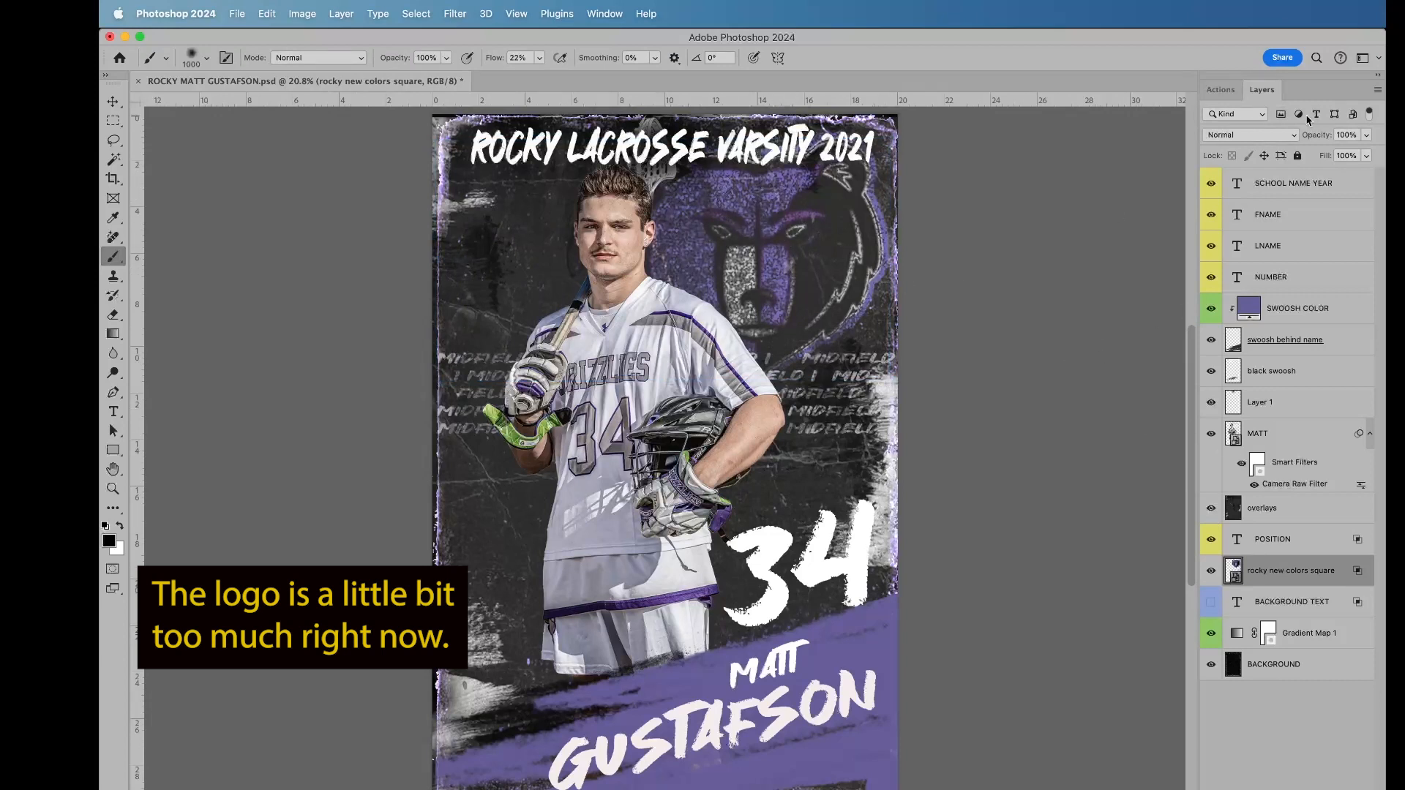
pyautogui.click(1367, 137)
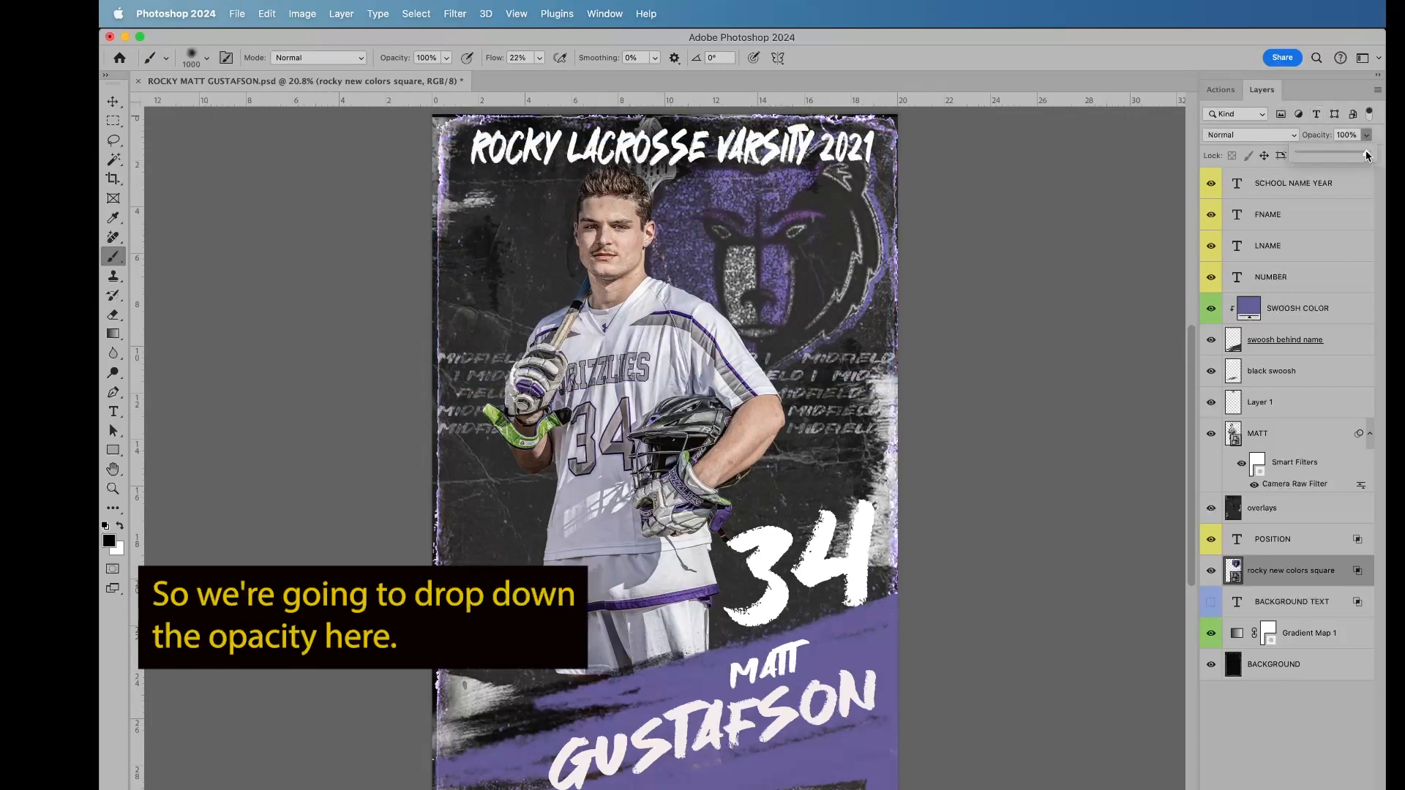
pyautogui.moveTo(1368, 154); pyautogui.dragTo(1332, 156)
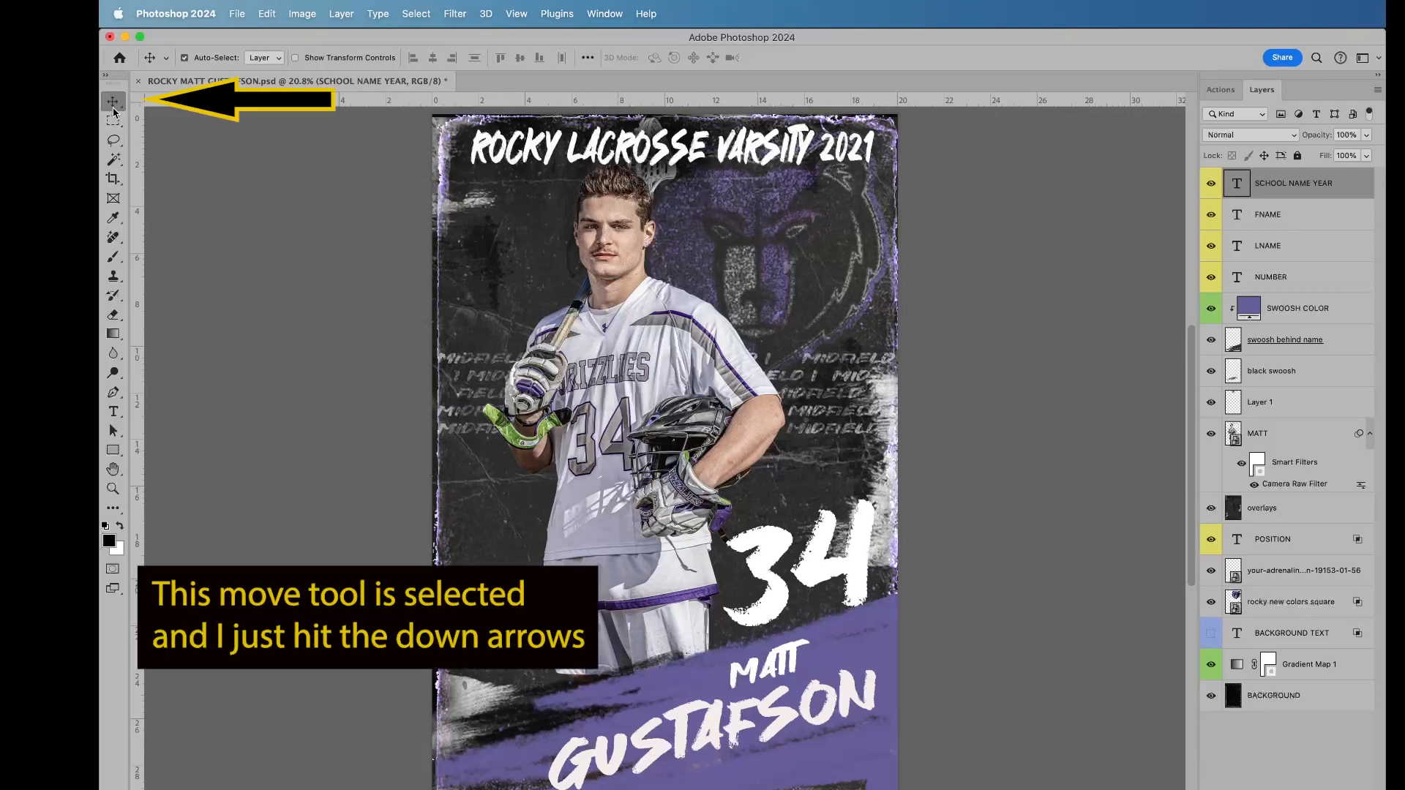
# Step: Nudge the SCHOOL NAME YEAR title slightly downward, away from the poster's upper edge
pyautogui.press('Down')
pyautogui.press('Down')
pyautogui.press('Down')
pyautogui.press('Down')
pyautogui.press('Down')
pyautogui.press('Down')
pyautogui.press('Down')
pyautogui.press('Down')
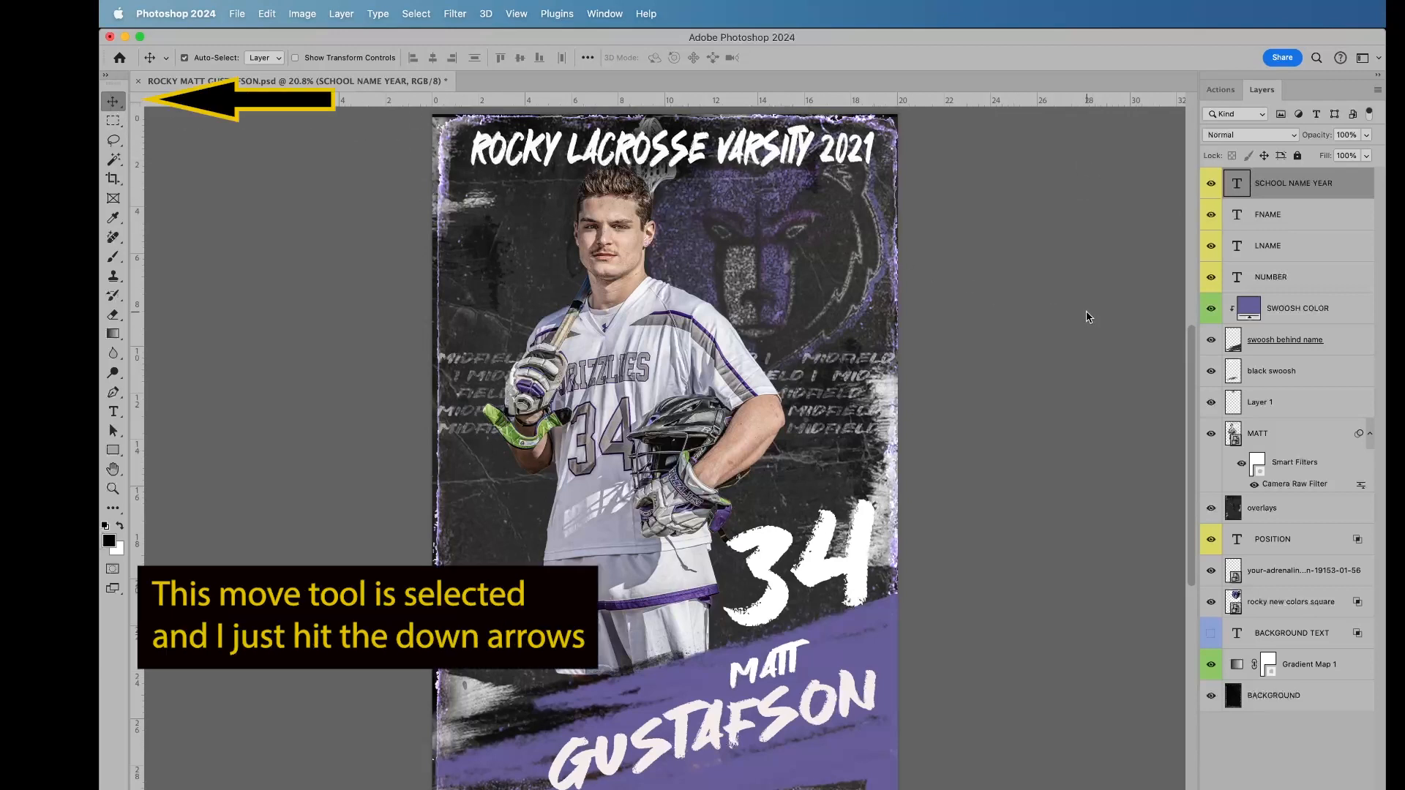
pyautogui.press('Down')
pyautogui.press('Down')
pyautogui.press('Down')
pyautogui.press('Down')
pyautogui.press('Down')
pyautogui.press('Down')
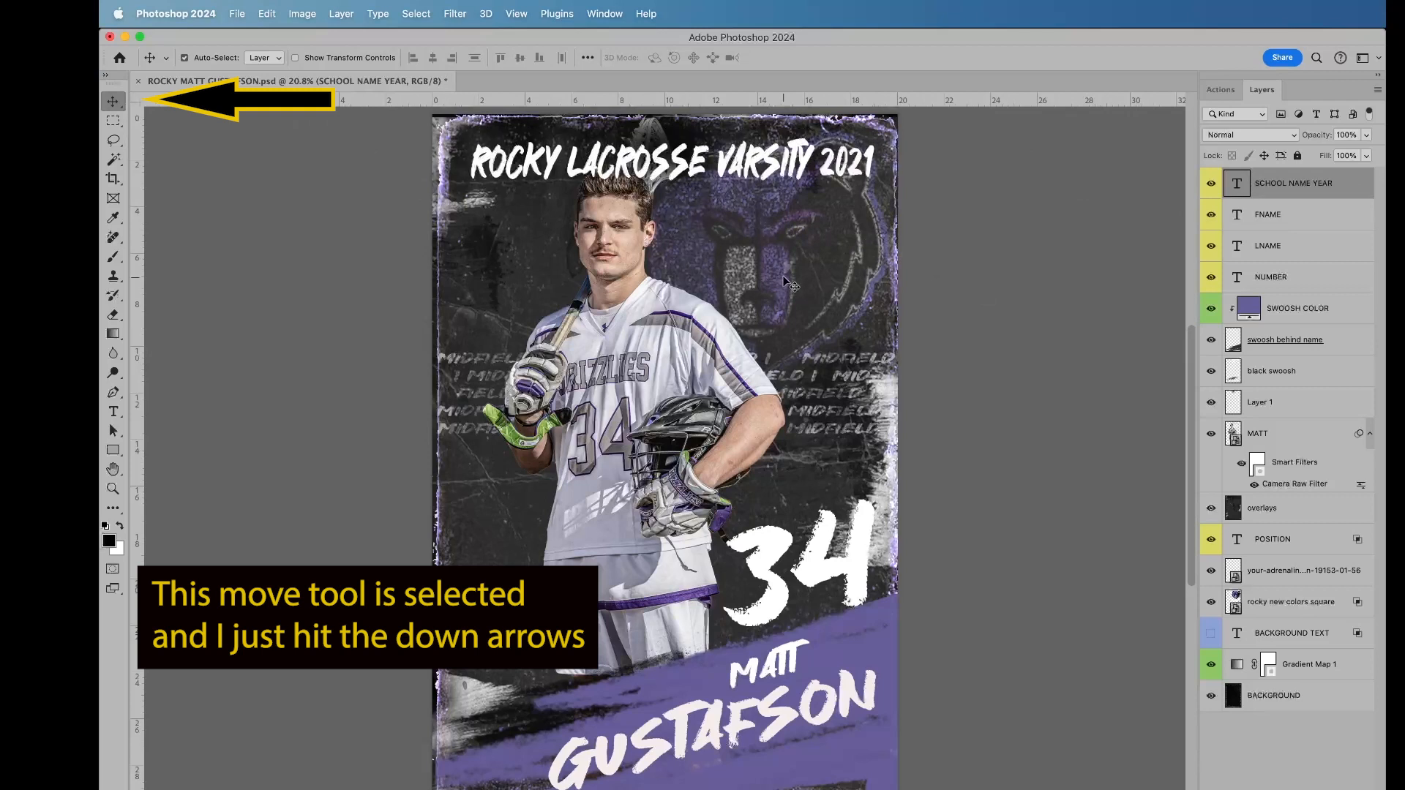
# Step: Set the opacity of the rocky new colors square logo layer to 47%
pyautogui.click(1253, 601)
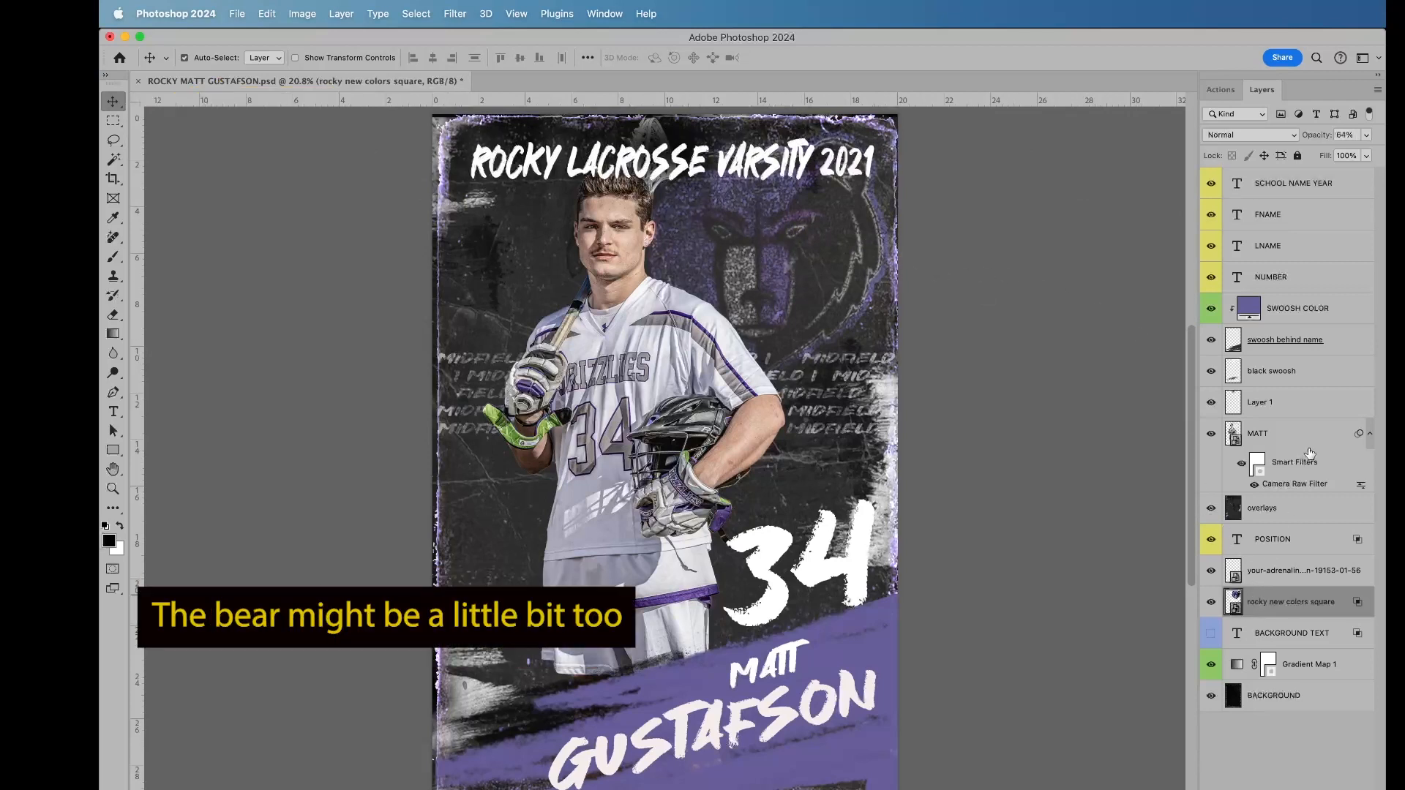
pyautogui.click(1366, 134)
pyautogui.moveTo(1353, 154); pyautogui.dragTo(1337, 151)
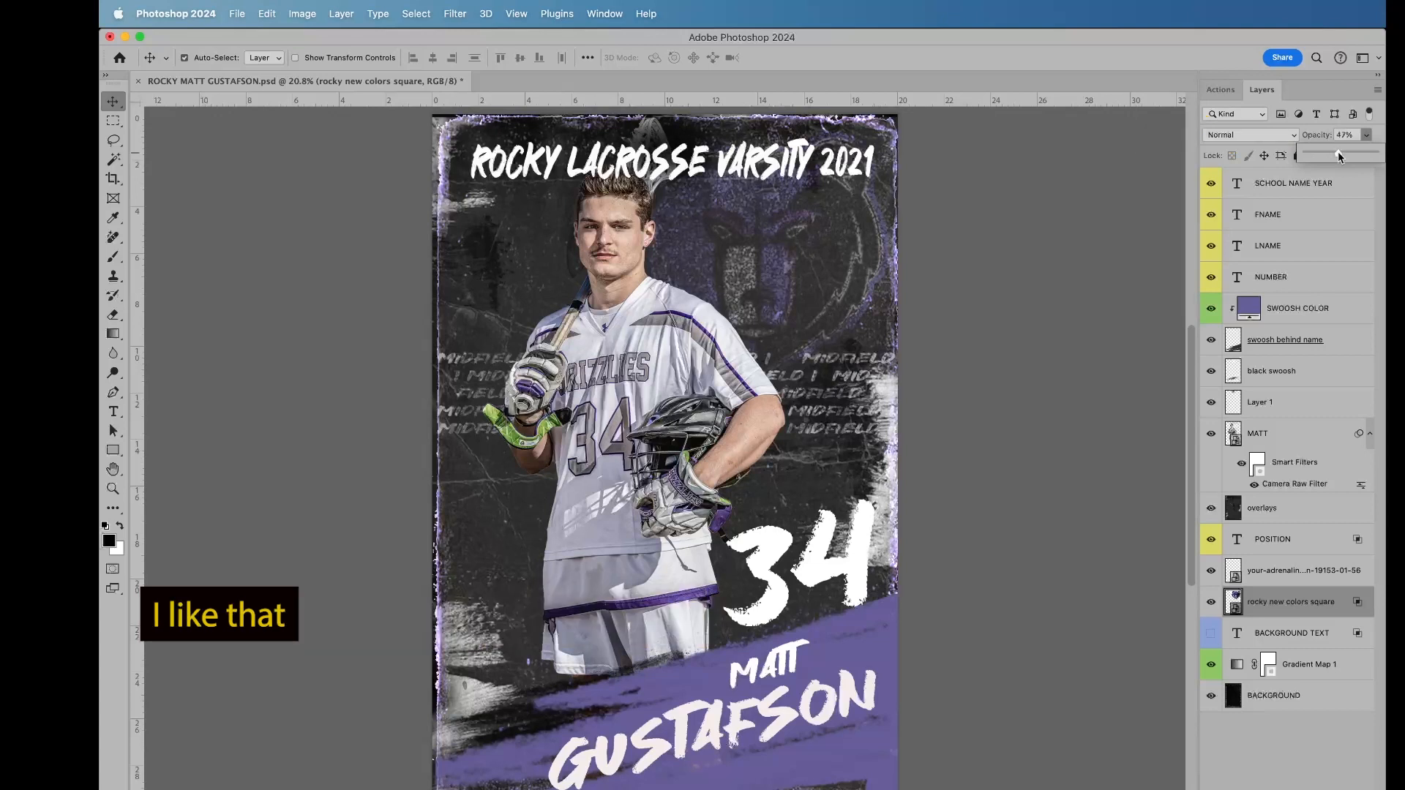
pyautogui.click(1272, 437)
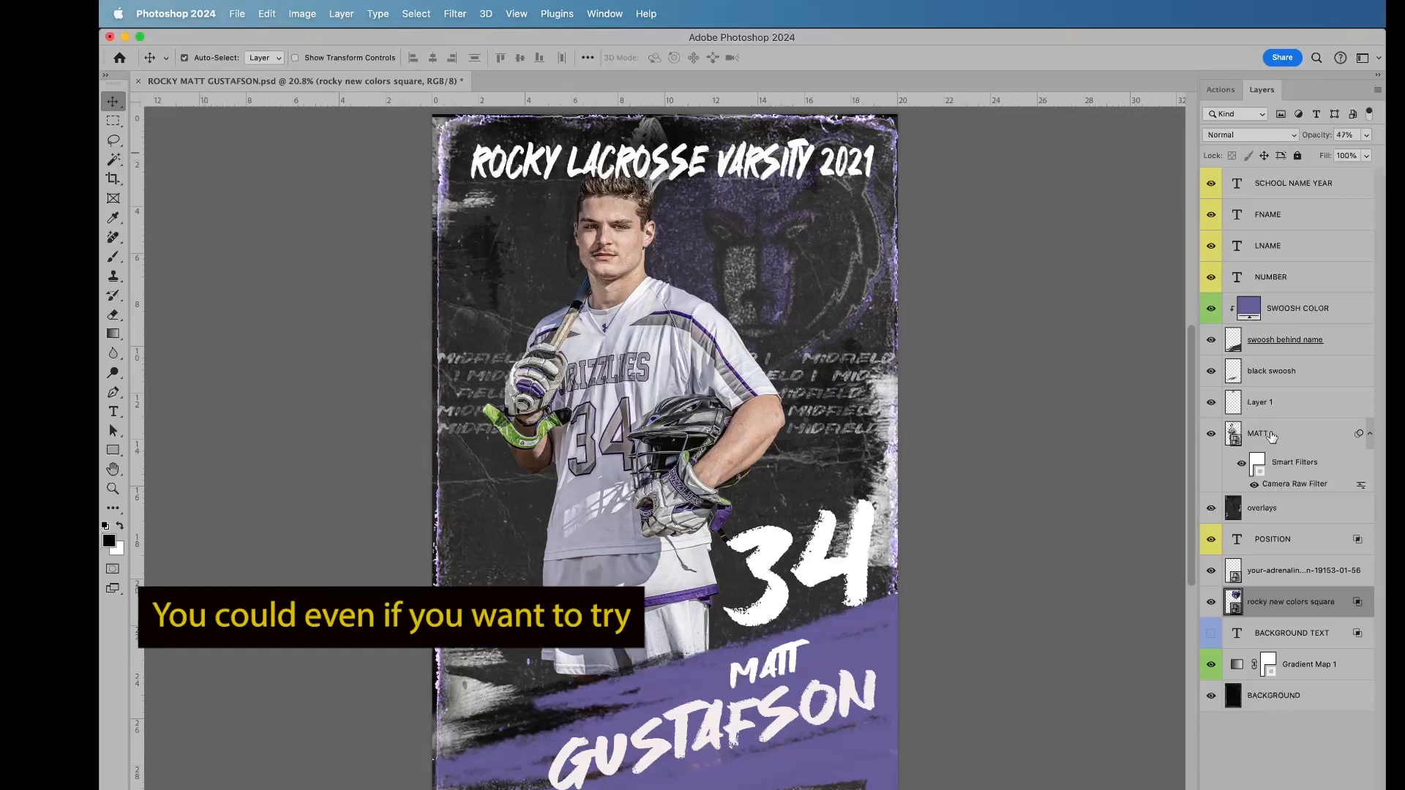
# Step: Scale the player photo proportionally to about 122% with Free Transform and reposition the player behind the number and name swoosh
pyautogui.click(1271, 437)
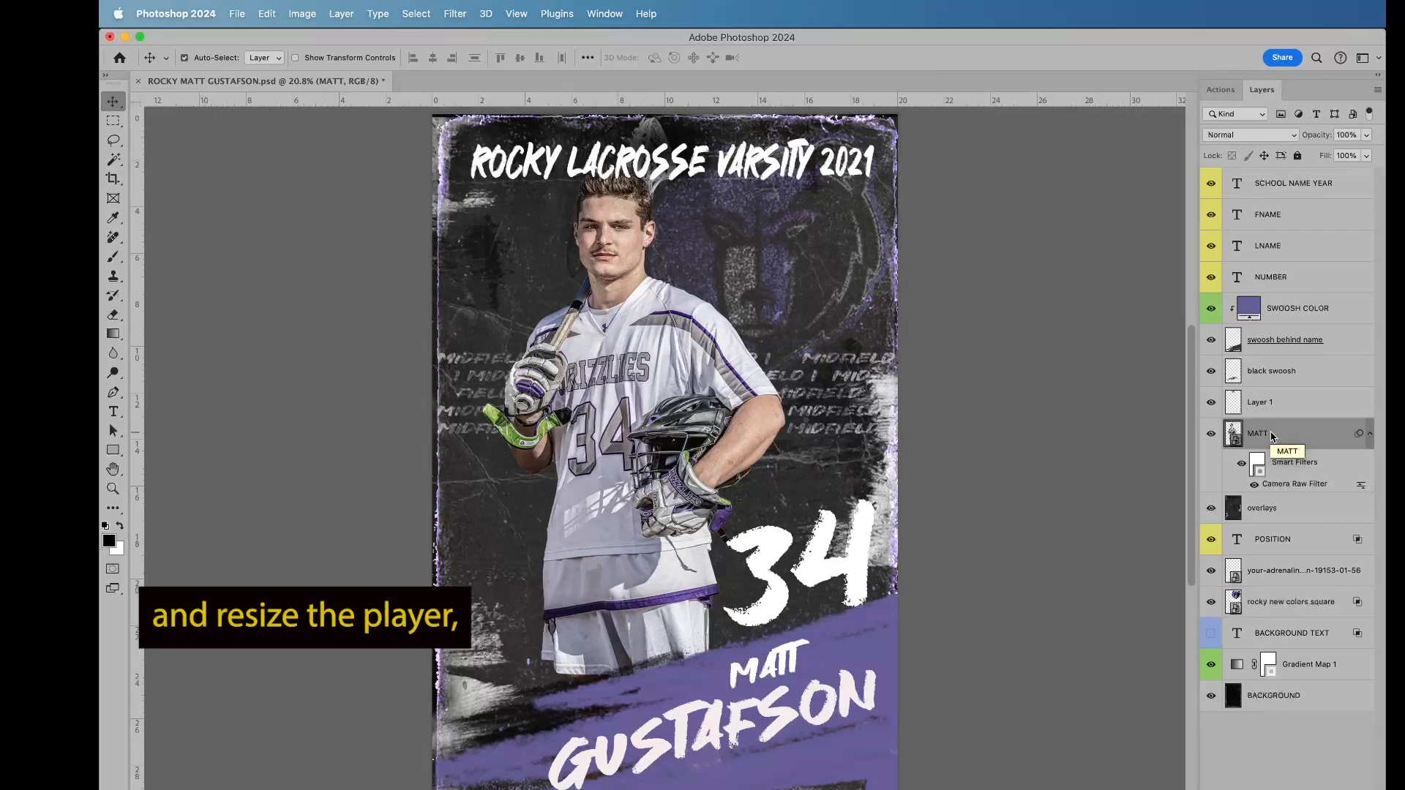
pyautogui.press('super+t')
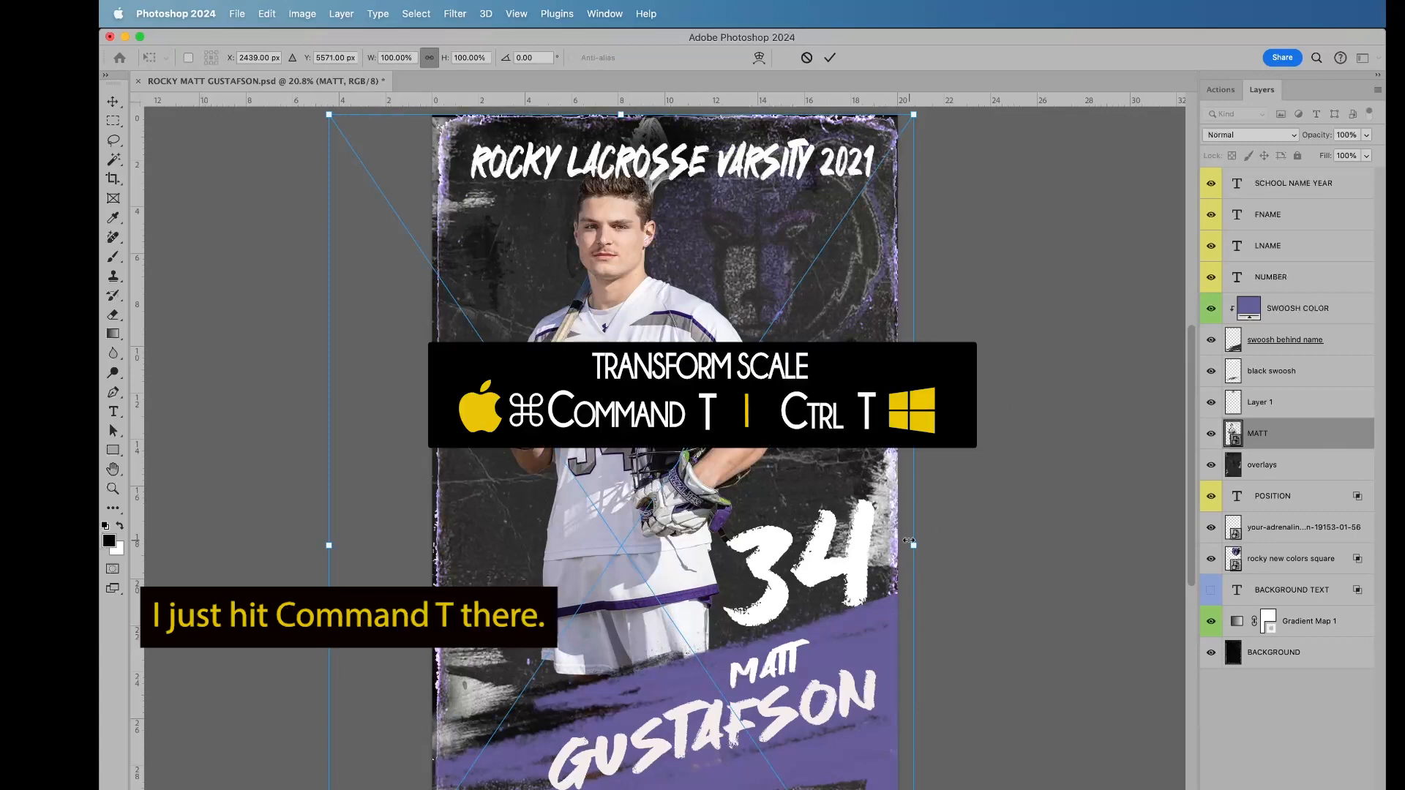
pyautogui.moveTo(915, 548); pyautogui.dragTo(1014, 597)
pyautogui.moveTo(710, 431); pyautogui.dragTo(690, 461)
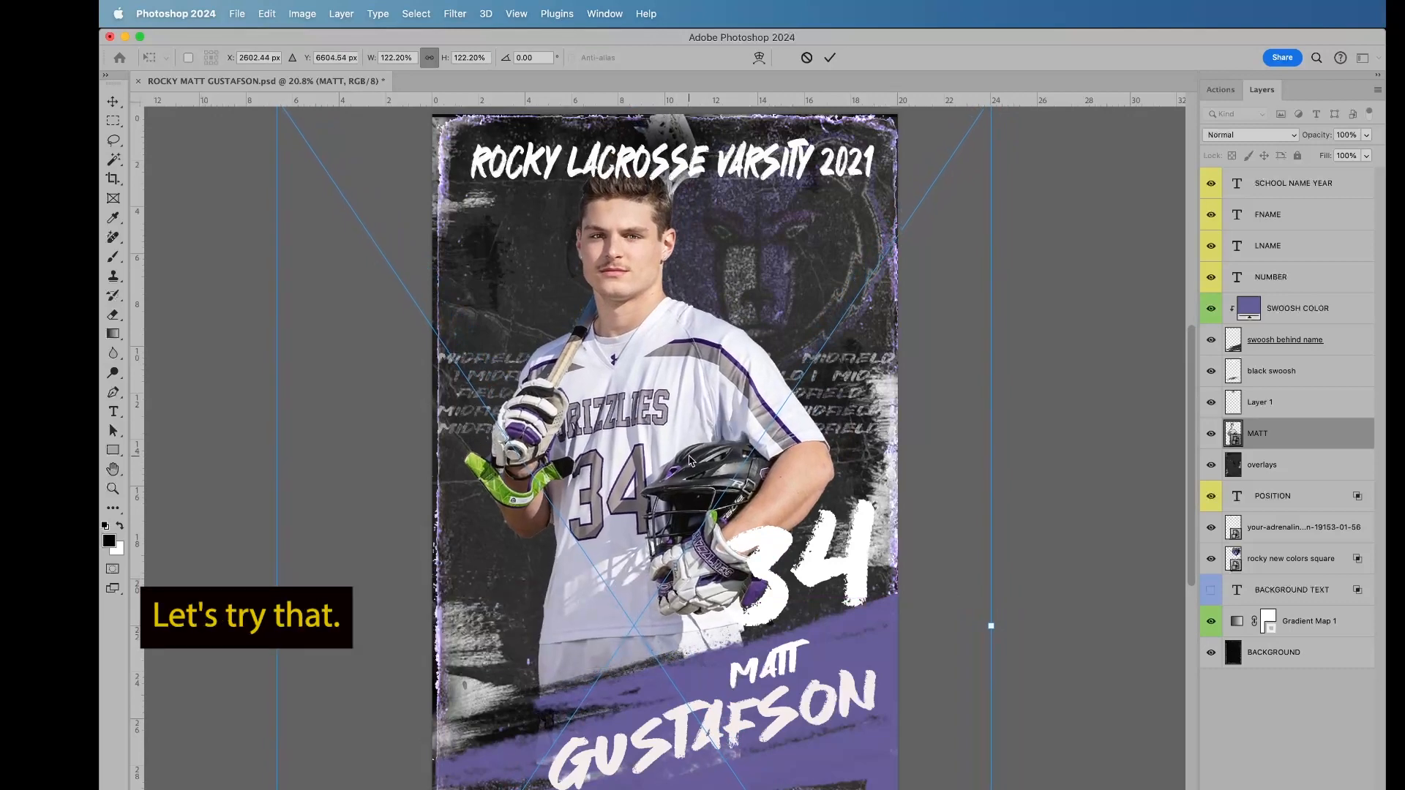